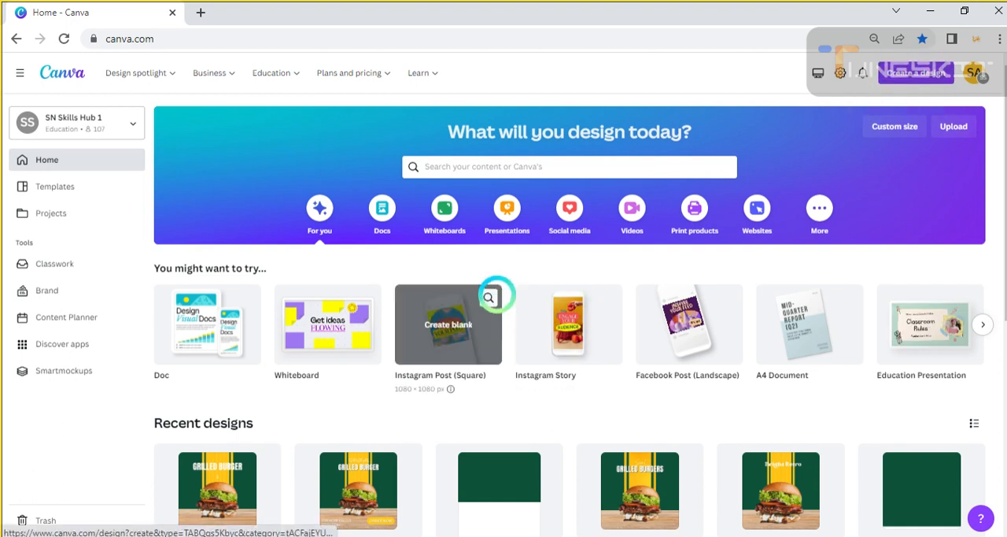
Create a blank Instagram Post (Square) design
left_click(914, 72)
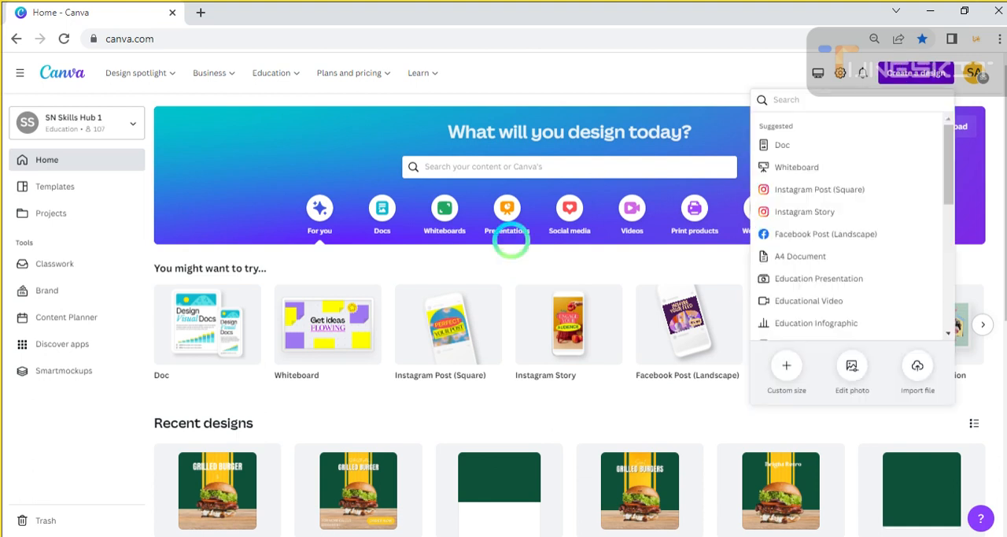
left_click(789, 189)
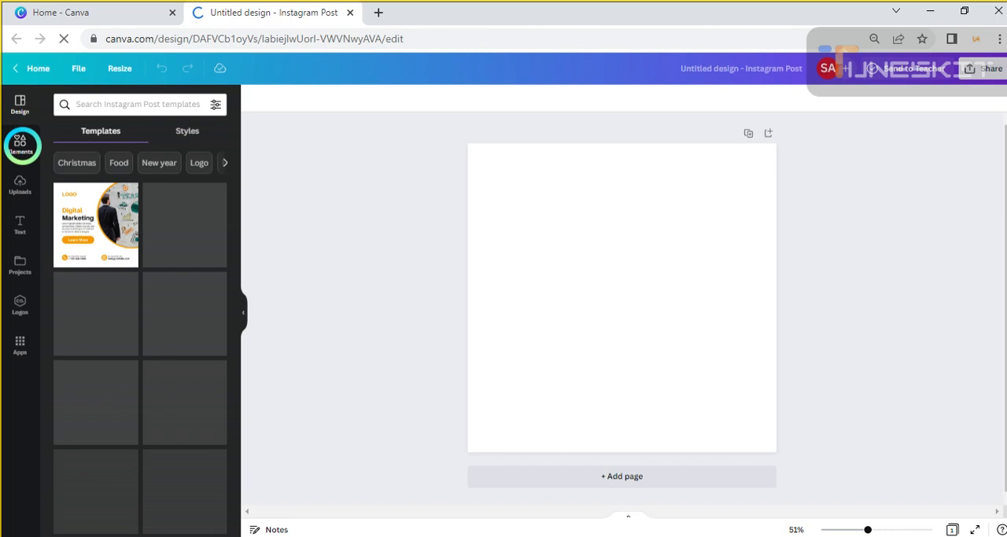
Search the elements for green background, place the plain dark green graphic on the page and stretch it over the whole page
left_click(22, 143)
left_click(76, 105)
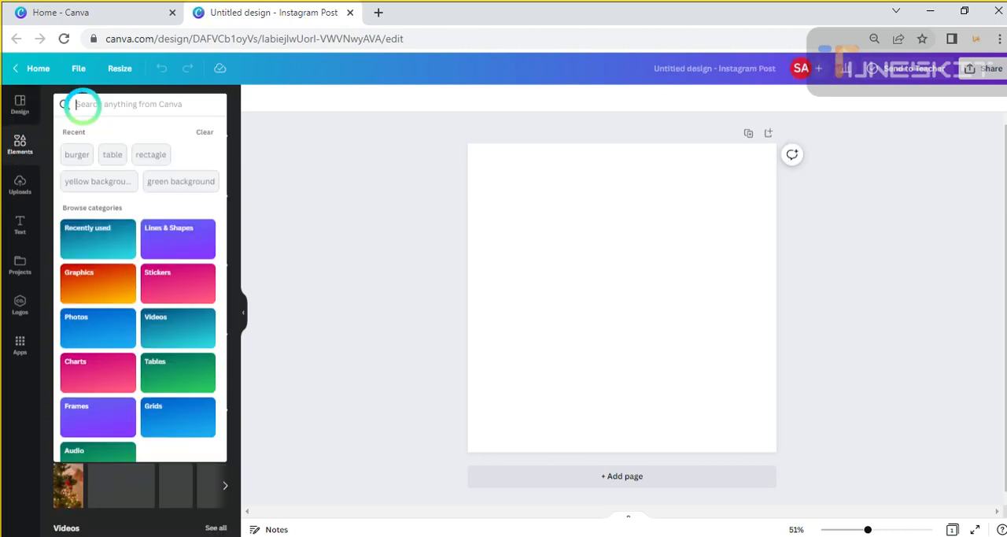
left_click(174, 181)
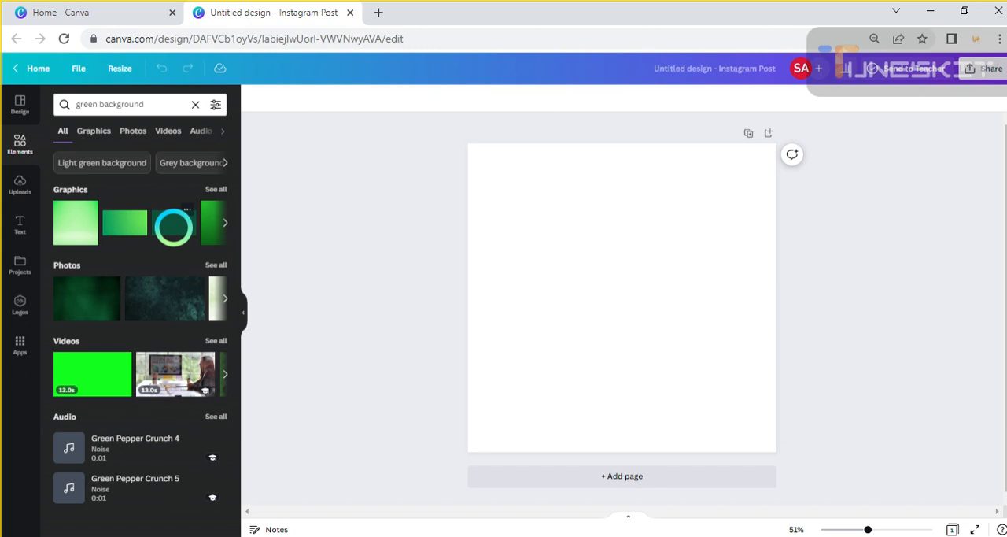
left_click_drag(173, 226, 504, 196)
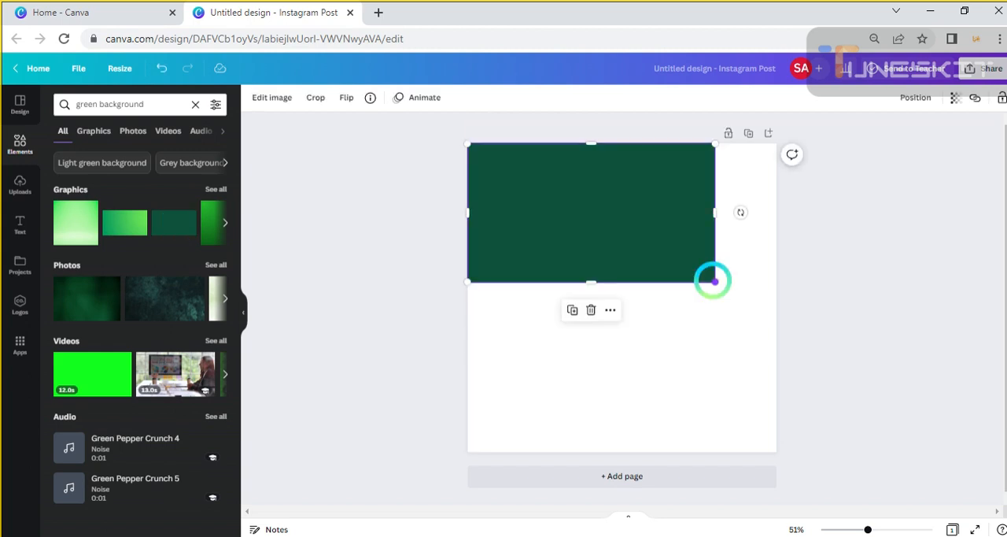
left_click_drag(715, 283, 745, 368)
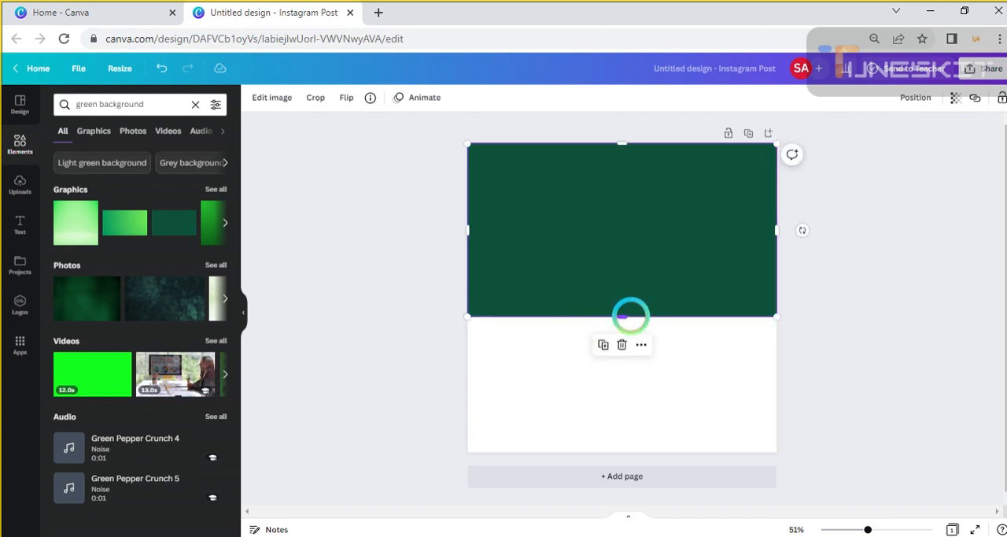
left_click_drag(631, 315, 617, 450)
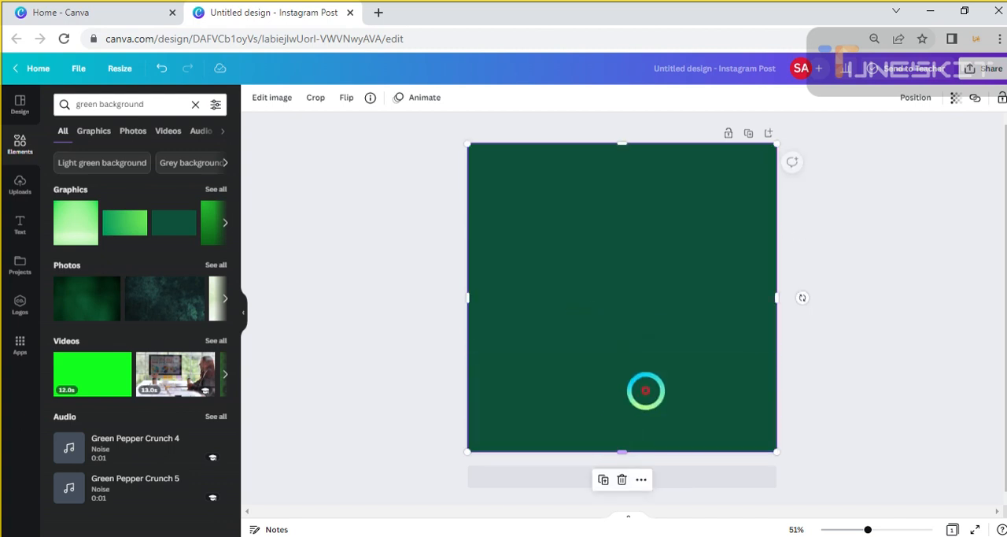
left_click(396, 218)
left_click(616, 305)
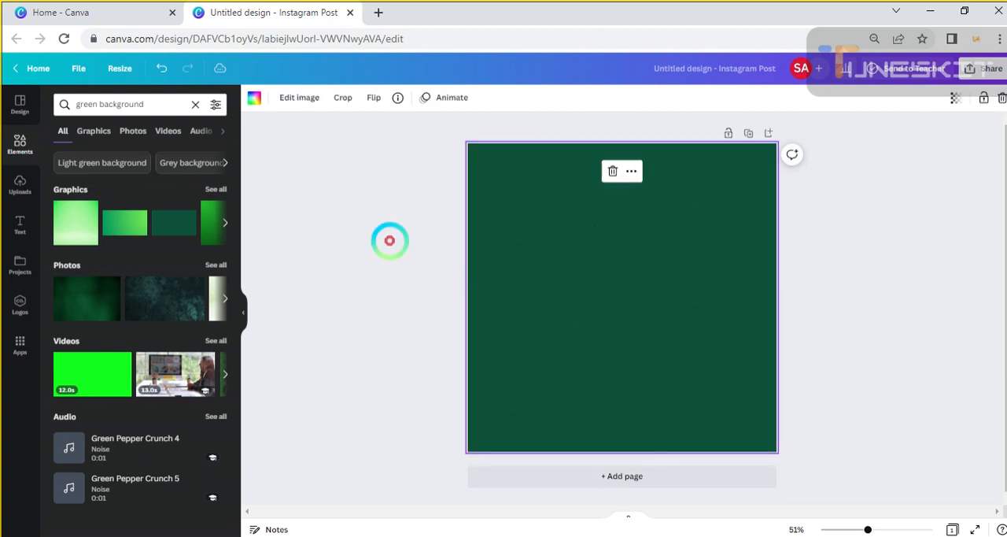
Search the elements for yellow background and add the tall yellow graphic with vertical stripes to the page
double_click(118, 104)
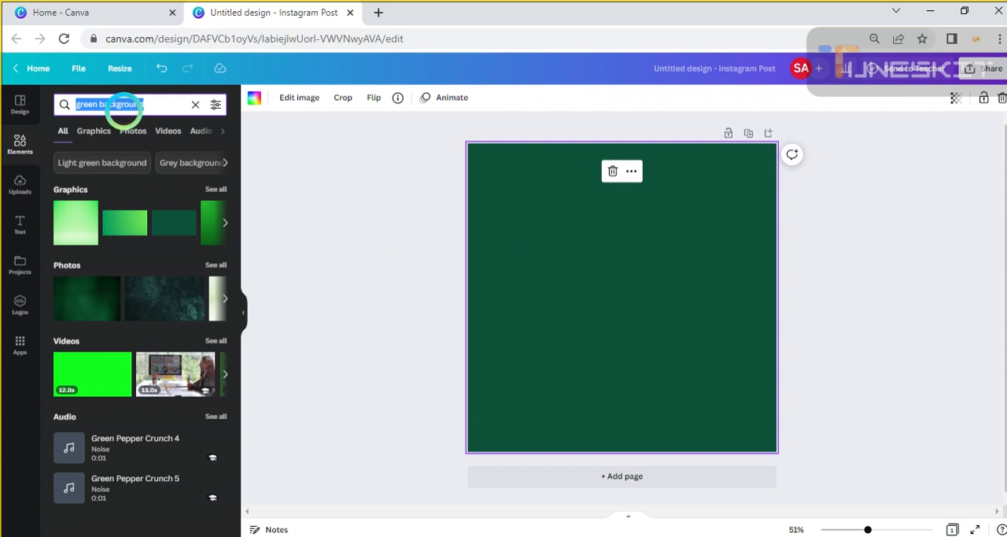
key("BackSpace")
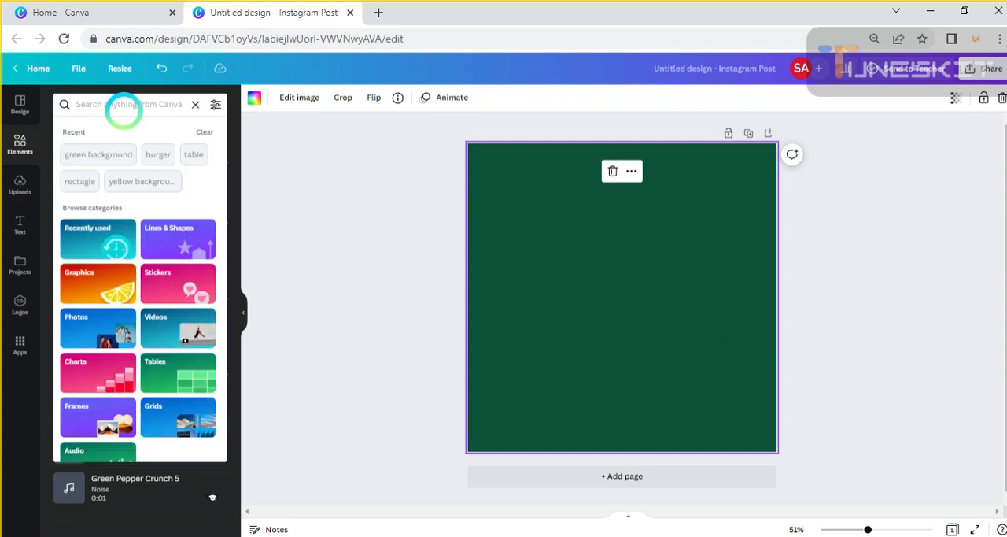
left_click(129, 183)
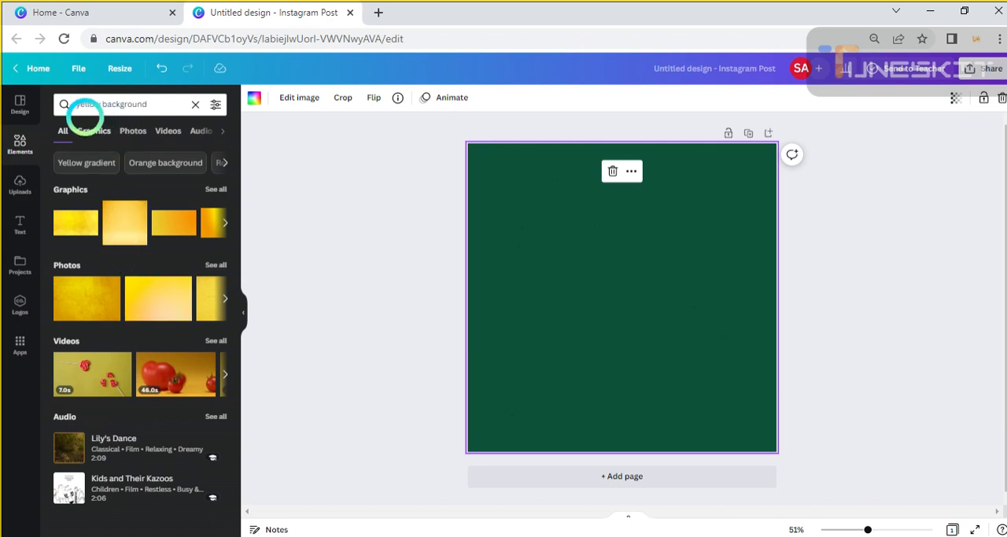
left_click(92, 131)
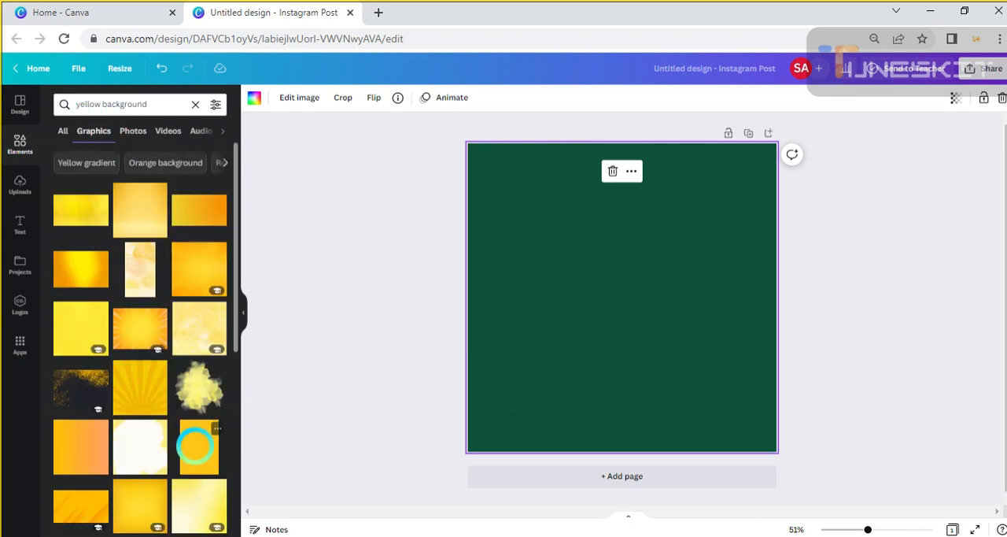
left_click(197, 445)
Narrow and shorten the yellow striped graphic into a vertical band, centred horizontally and hanging from the page's upper edge
left_click_drag(606, 333, 601, 279)
left_click_drag(539, 265, 605, 268)
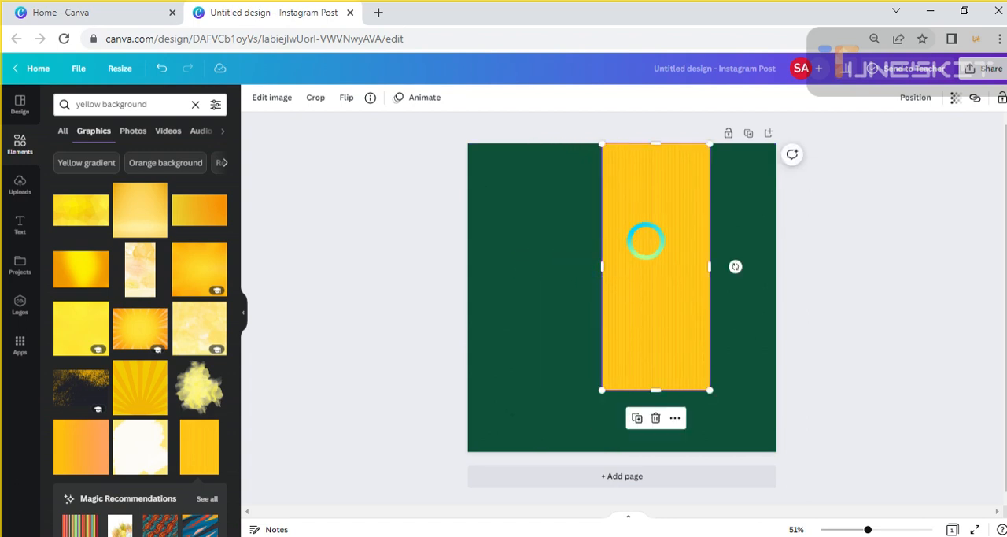
left_click_drag(645, 236, 636, 279)
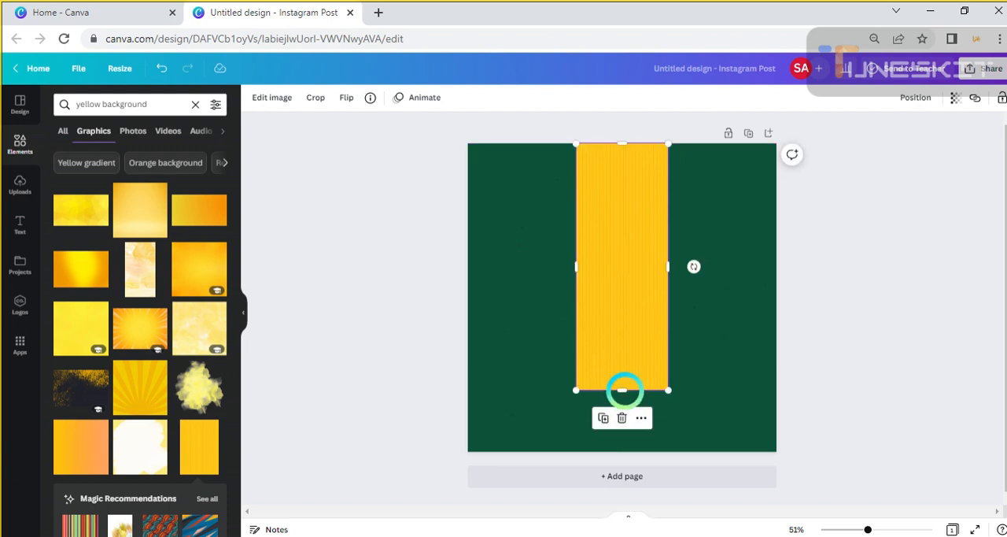
left_click_drag(622, 389, 625, 343)
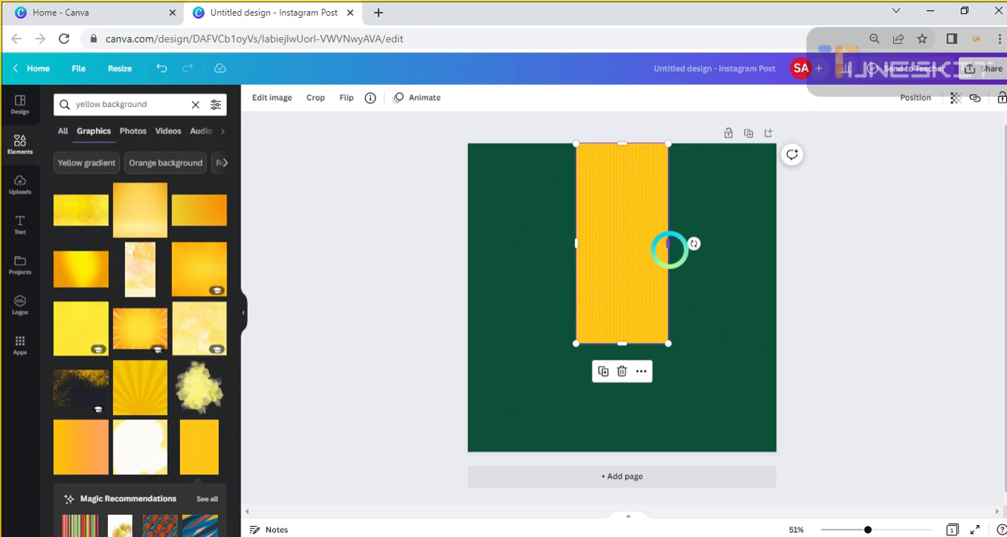
left_click_drag(666, 248, 640, 269)
left_click(803, 303)
left_click(72, 79)
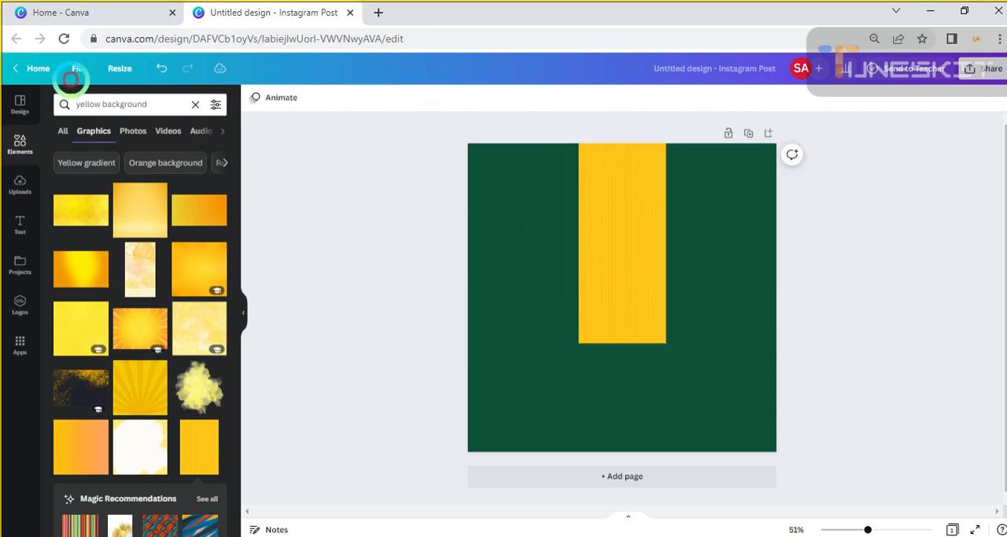
triple_click(114, 104)
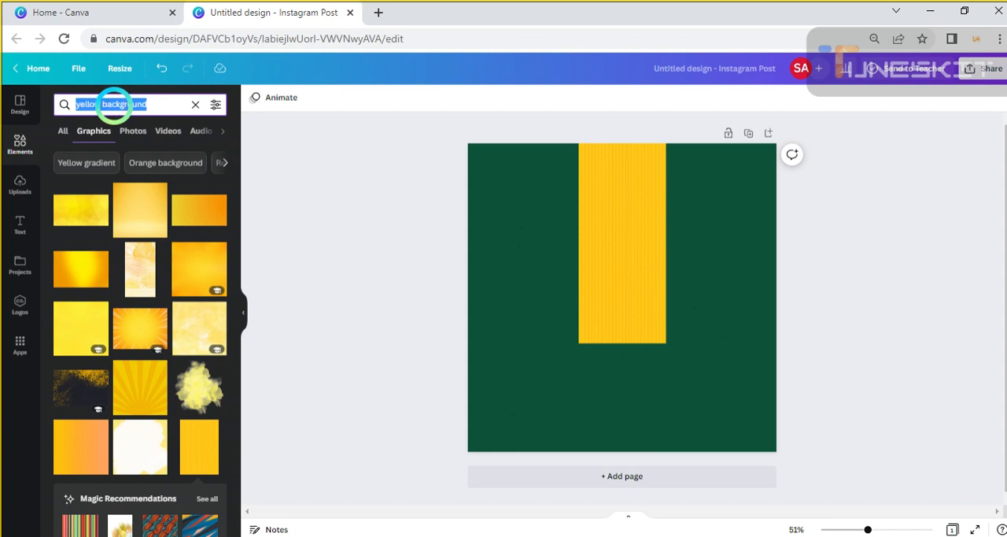
key("BackSpace")
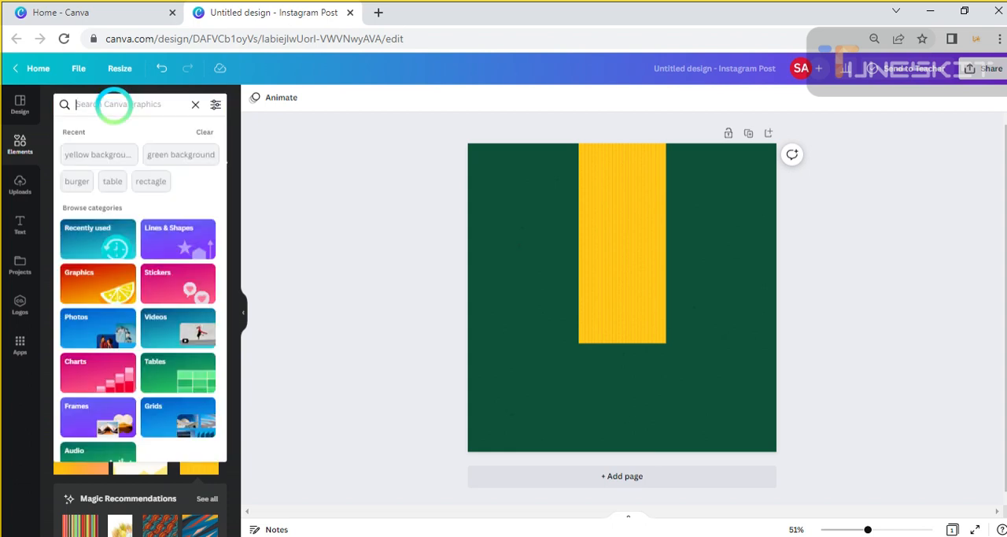
left_click(114, 104)
type("recta")
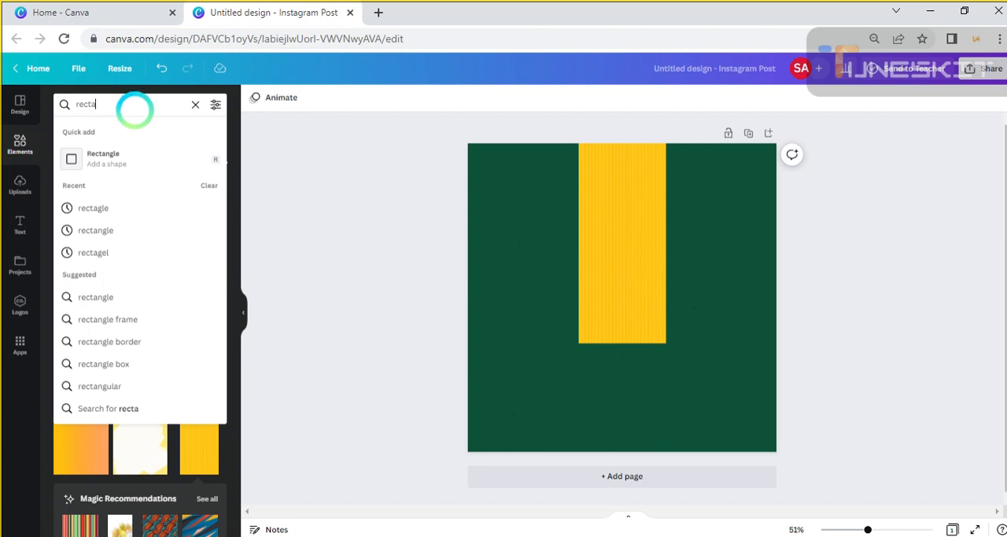
left_click(134, 206)
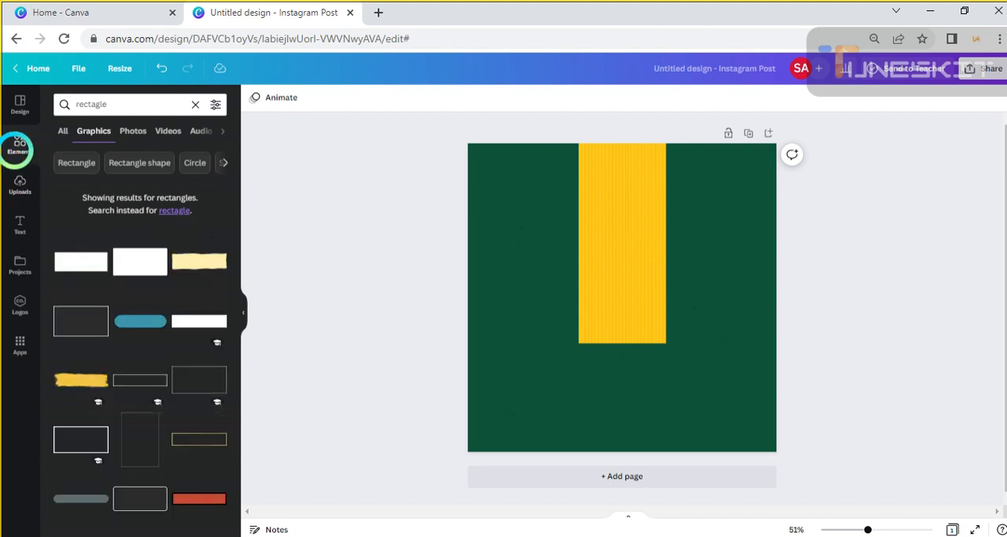
Add a square shape and reshape it into a thin vertical strip just left of the striped band, matching the band's height
left_click(17, 148)
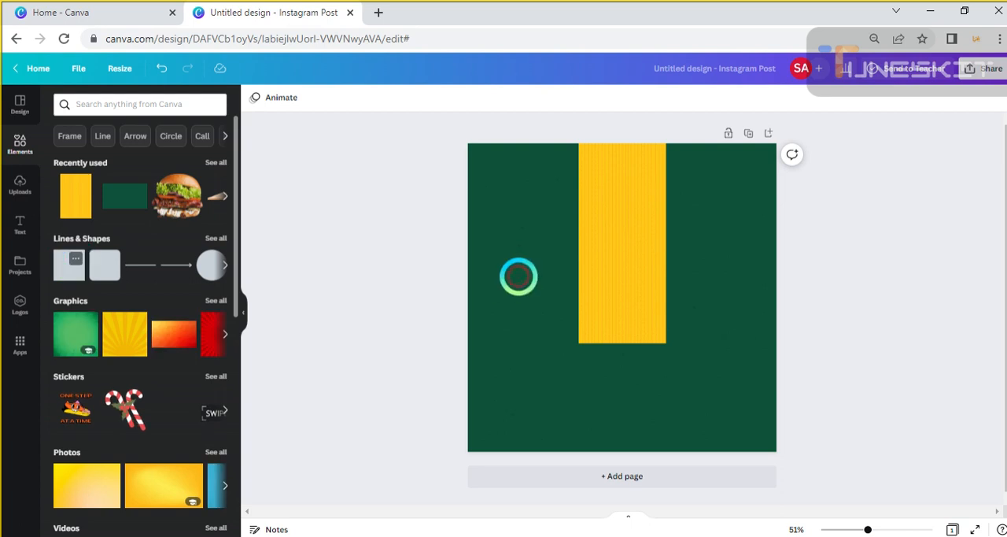
left_click(62, 274)
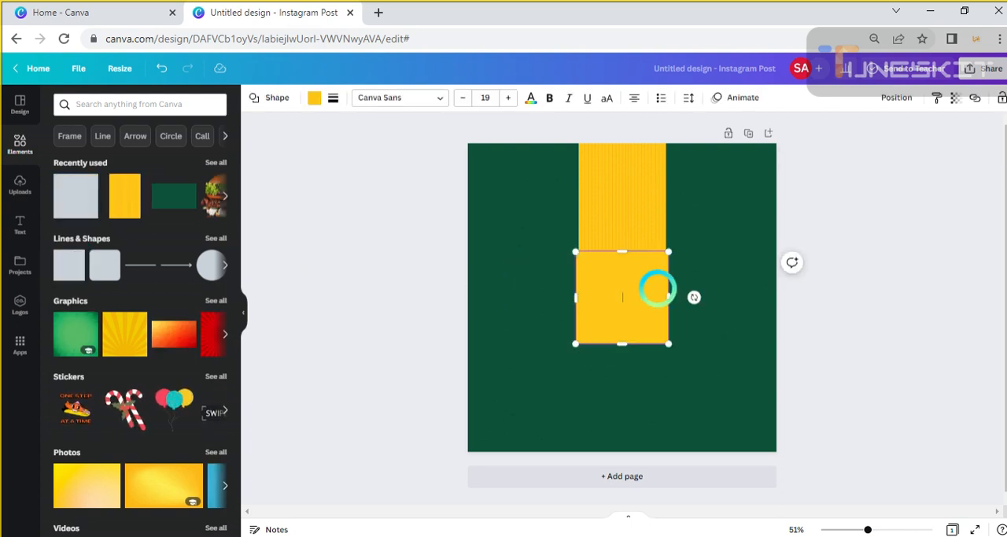
left_click_drag(657, 288, 557, 181)
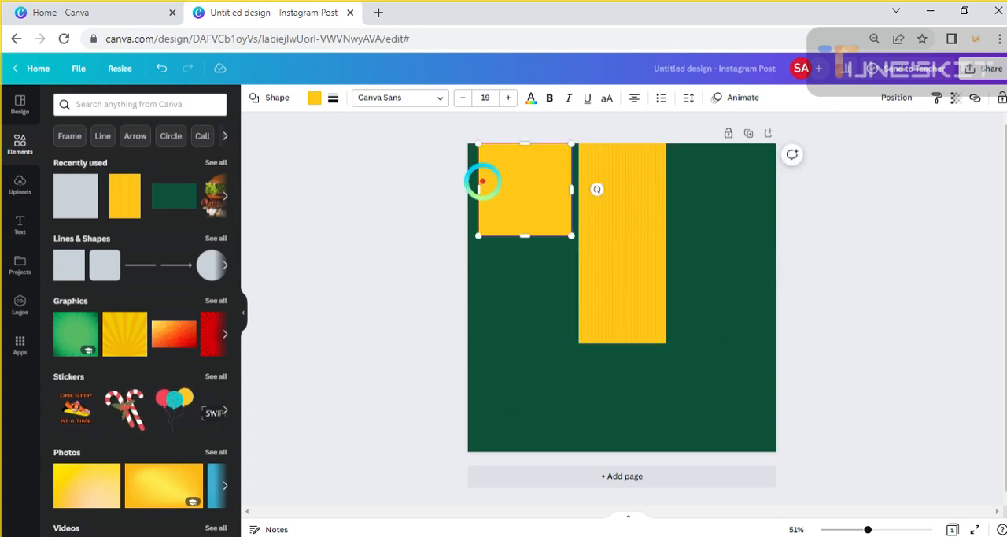
left_click_drag(480, 189, 557, 197)
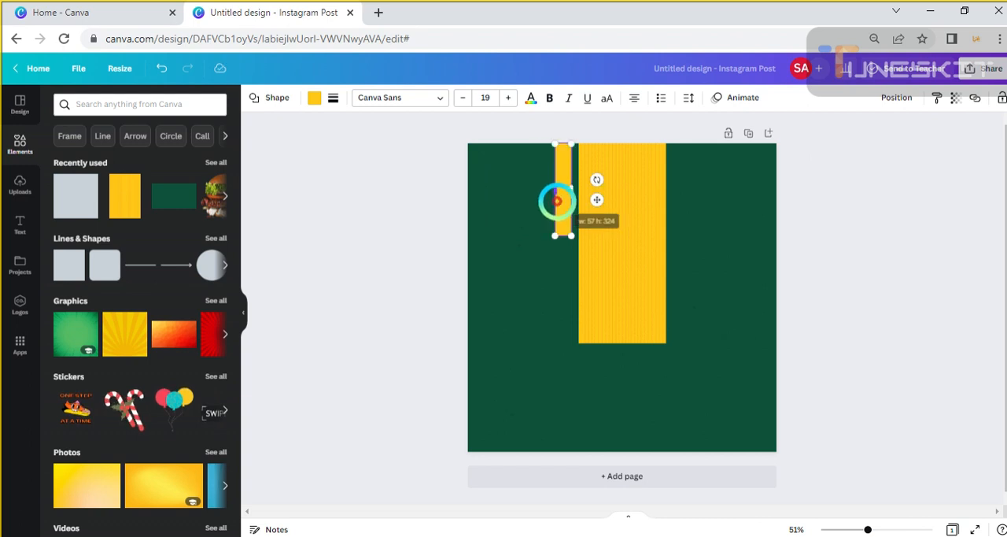
left_click_drag(570, 234, 570, 343)
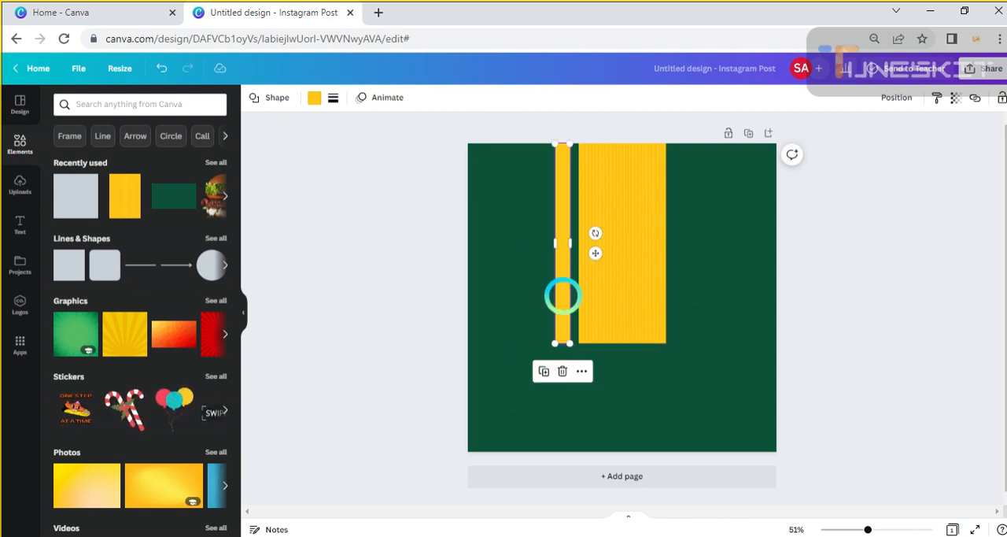
left_click_drag(556, 243, 561, 243)
left_click(919, 300)
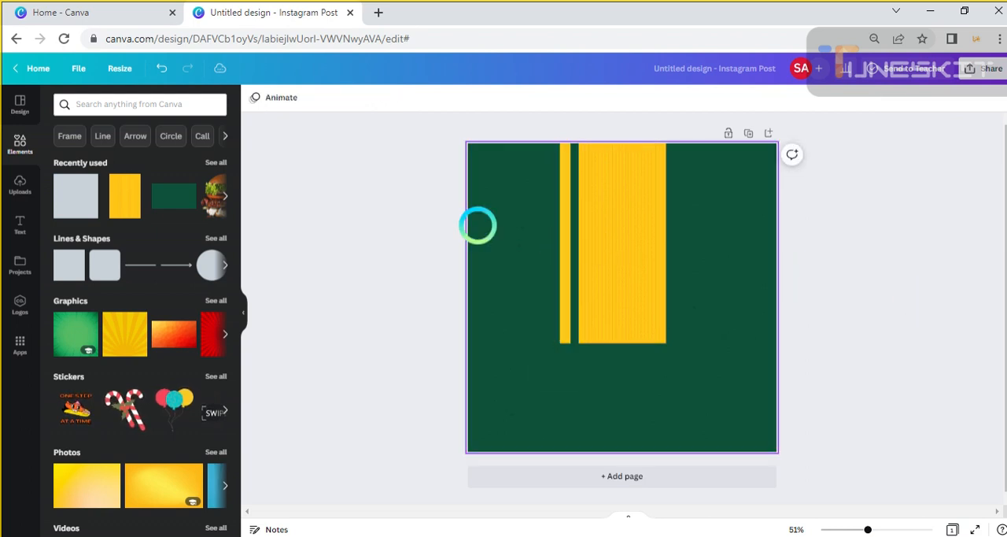
Duplicate the thin yellow strip and place the copy just right of the striped band, level with the original
left_click(563, 245)
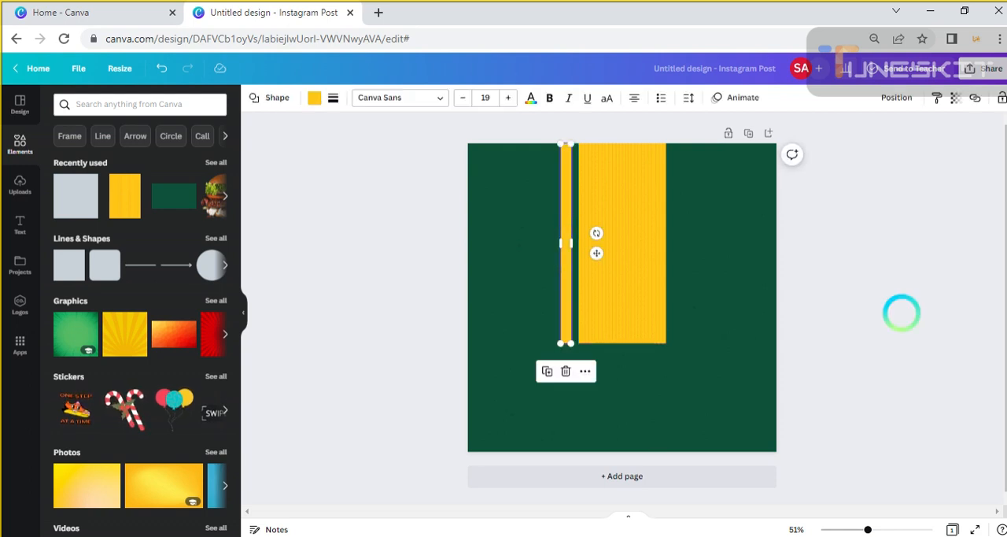
left_click(899, 310)
left_click(564, 220)
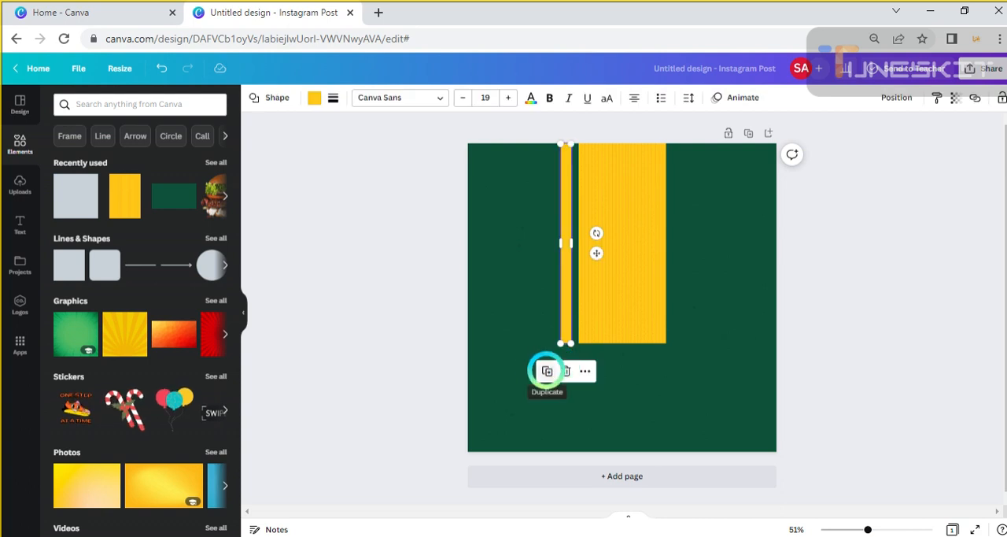
left_click(546, 370)
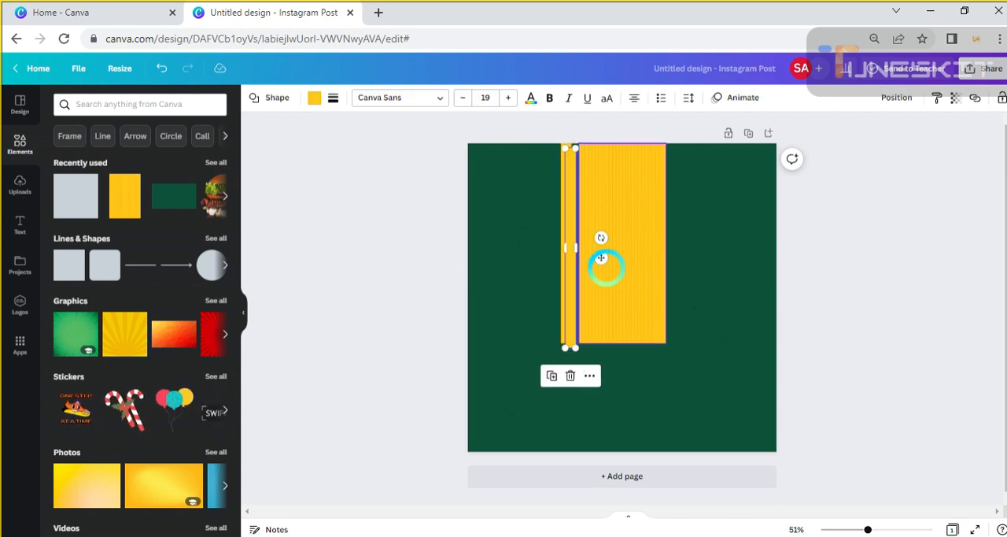
left_click_drag(601, 257, 713, 251)
left_click(526, 299)
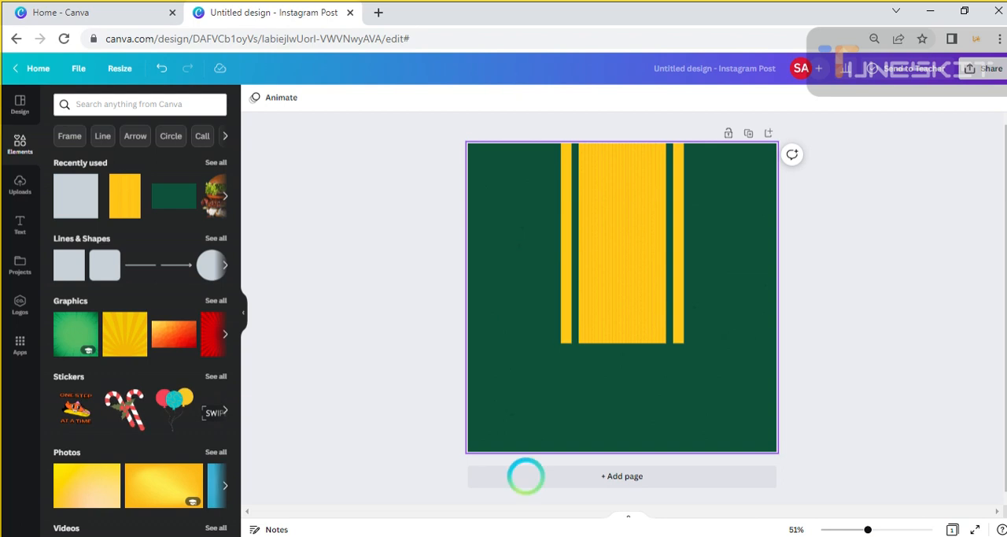
Search the elements for table and narrow the results to photos
left_click(99, 105)
left_click(20, 145)
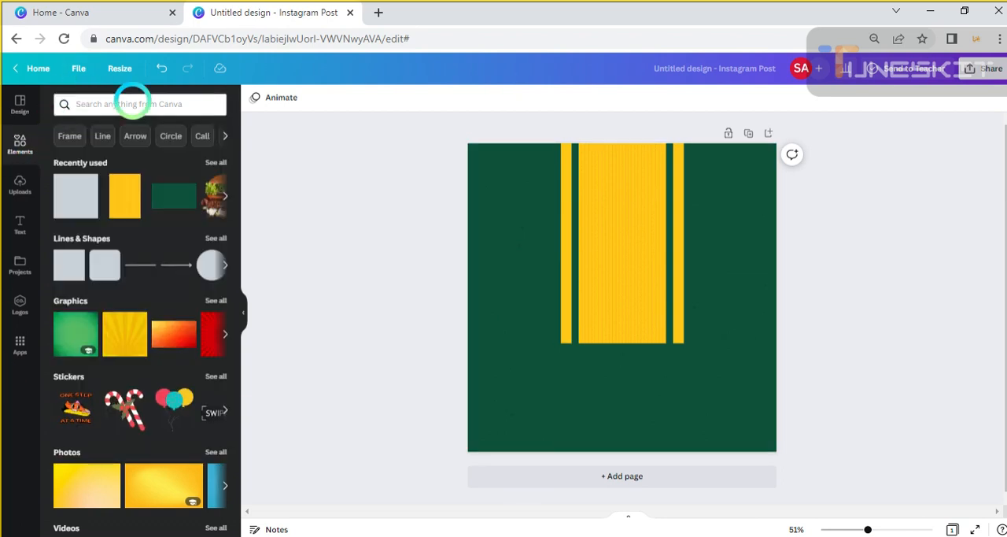
left_click(132, 102)
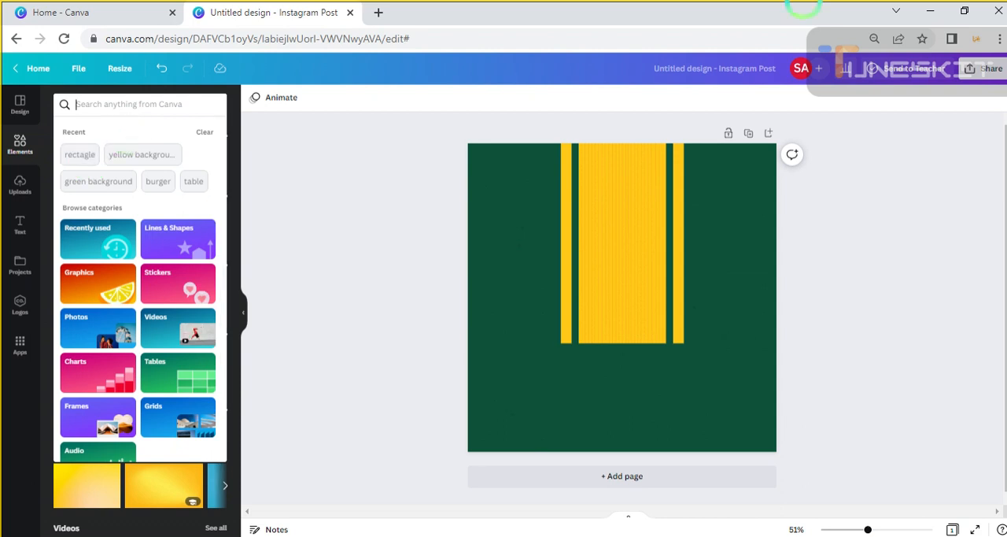
type("tab")
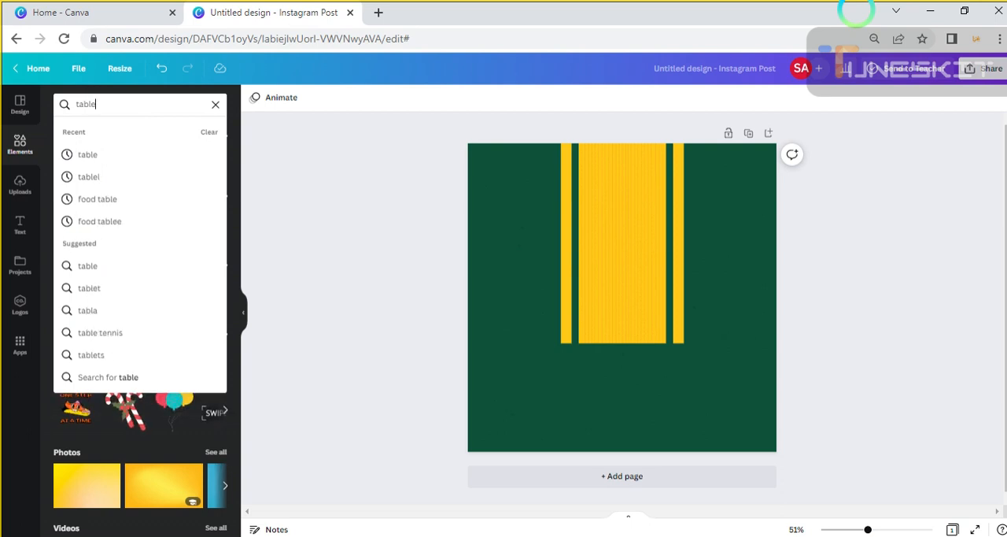
type("le")
key("Return")
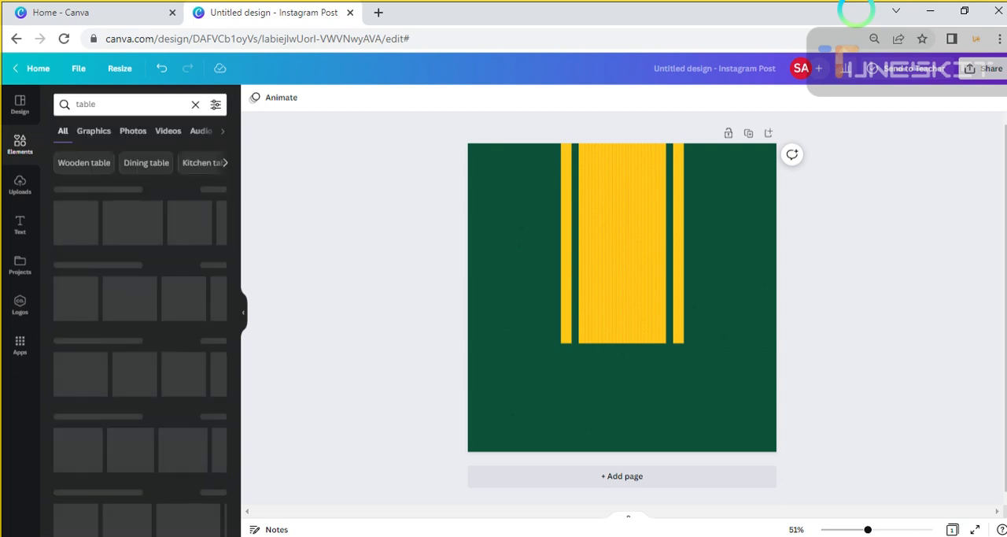
left_click(93, 130)
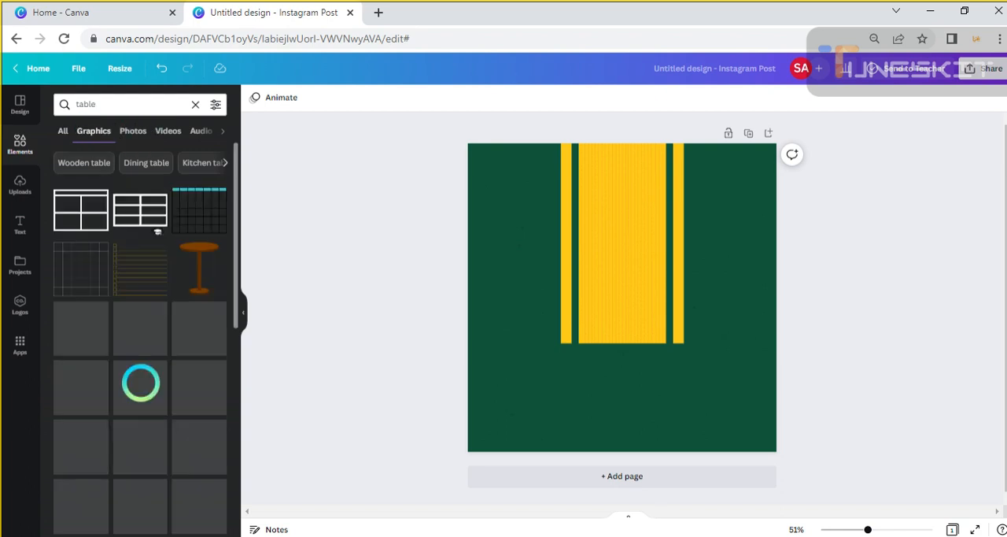
left_click(133, 131)
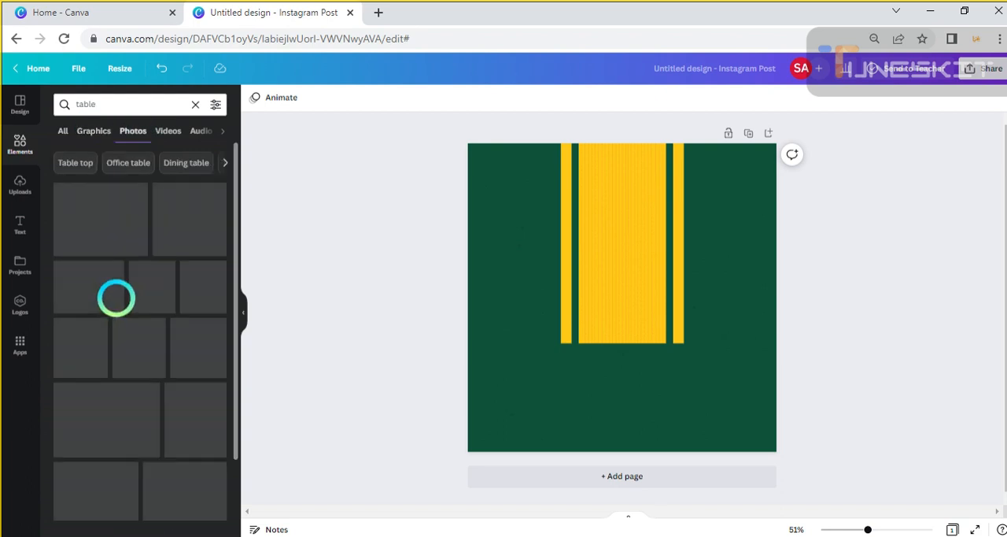
Look through the table photos for a wooden tabletop that suits the food post
scroll(126, 338, "down", 3)
scroll(136, 381, "down", 3)
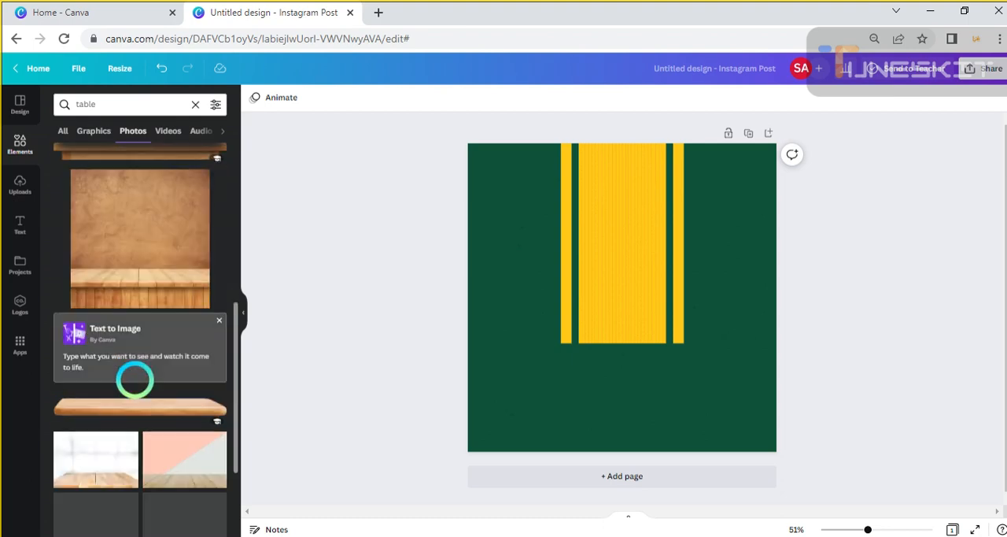
scroll(136, 381, "down", 3)
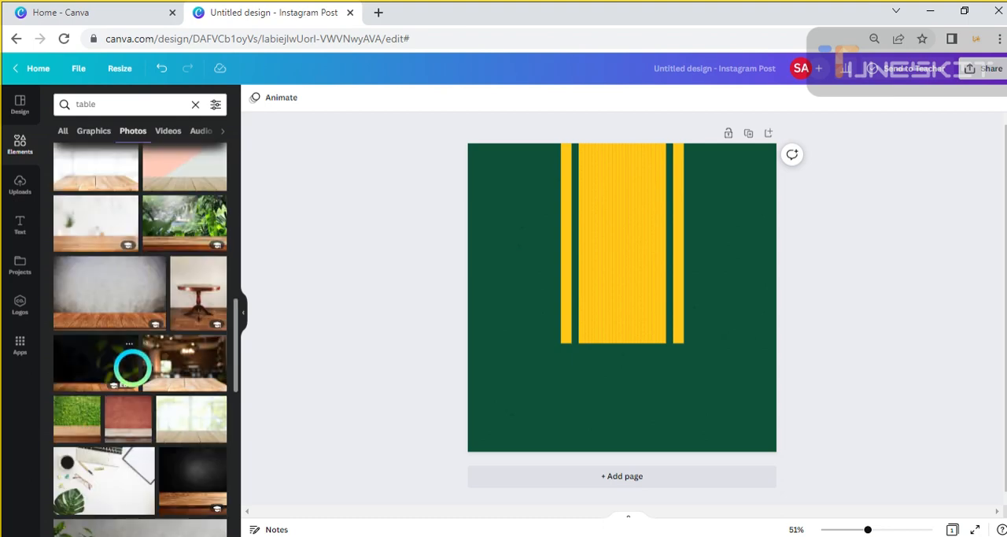
scroll(132, 366, "down", 4)
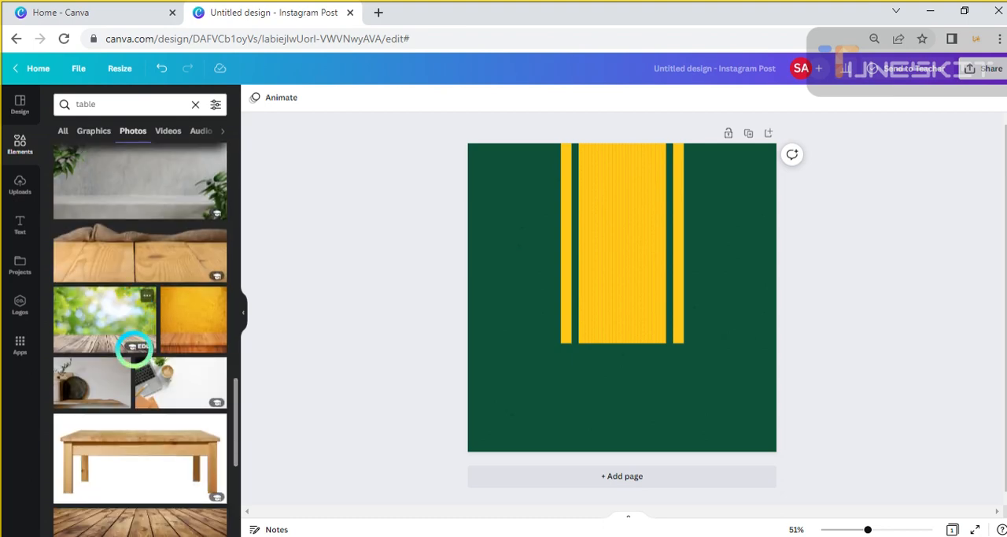
scroll(133, 350, "down", 6)
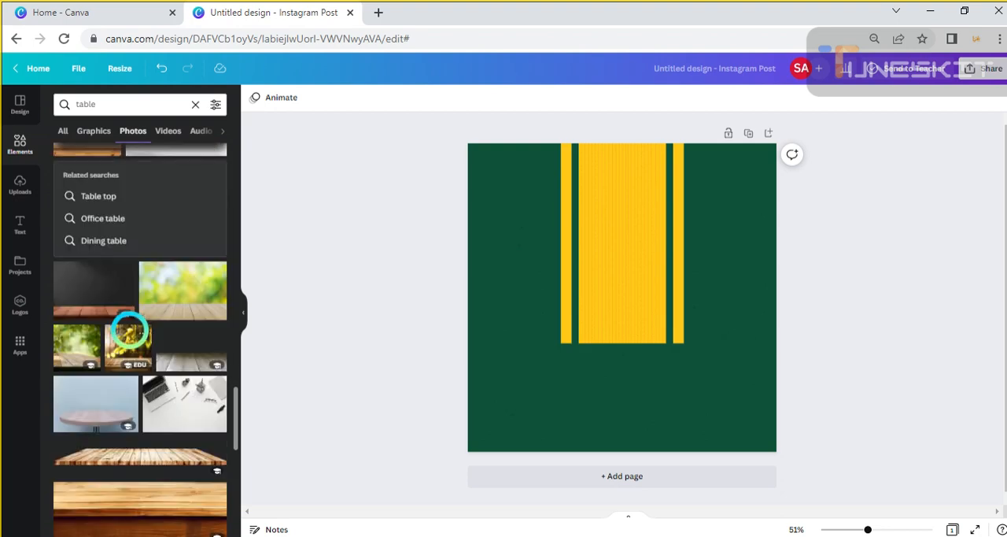
scroll(130, 333, "down", 5)
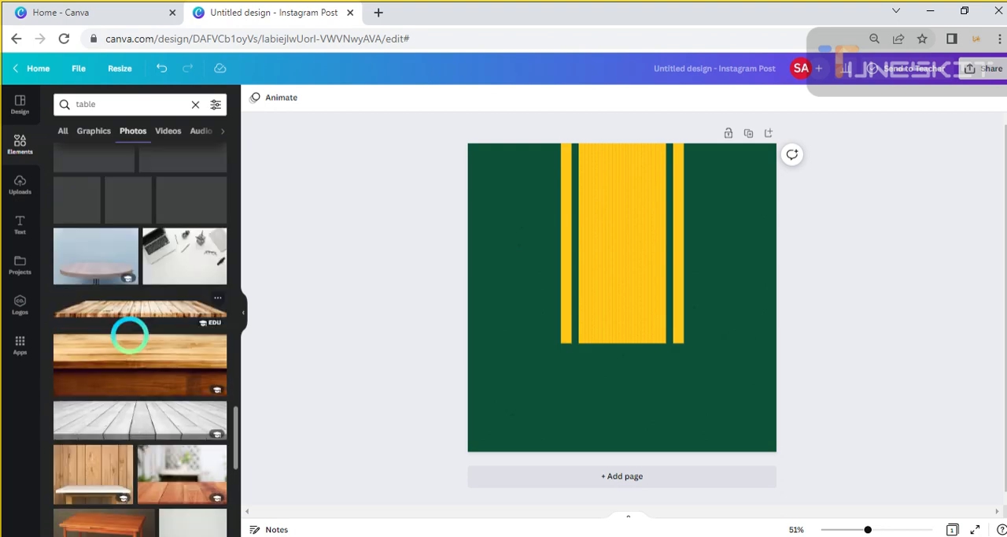
scroll(130, 333, "down", 8)
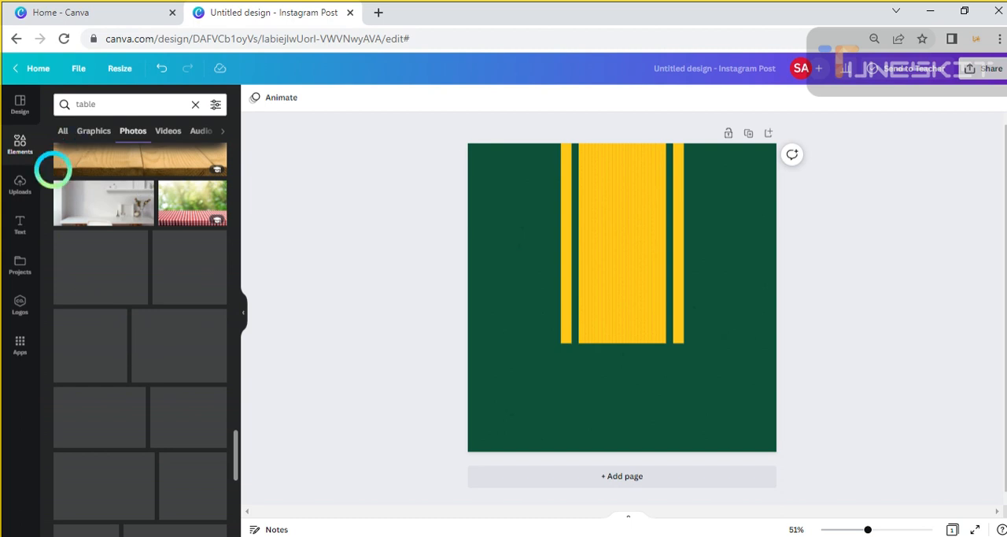
scroll(149, 296, "down", 5)
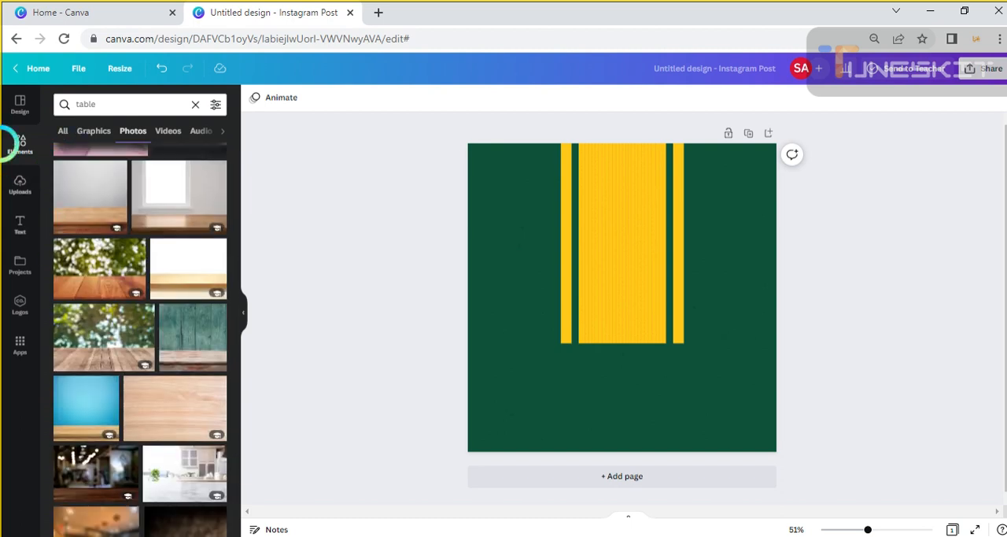
Add the wooden tabletop from the recently used elements, move it to the page's lower part and enlarge it beyond the page width
left_click(17, 142)
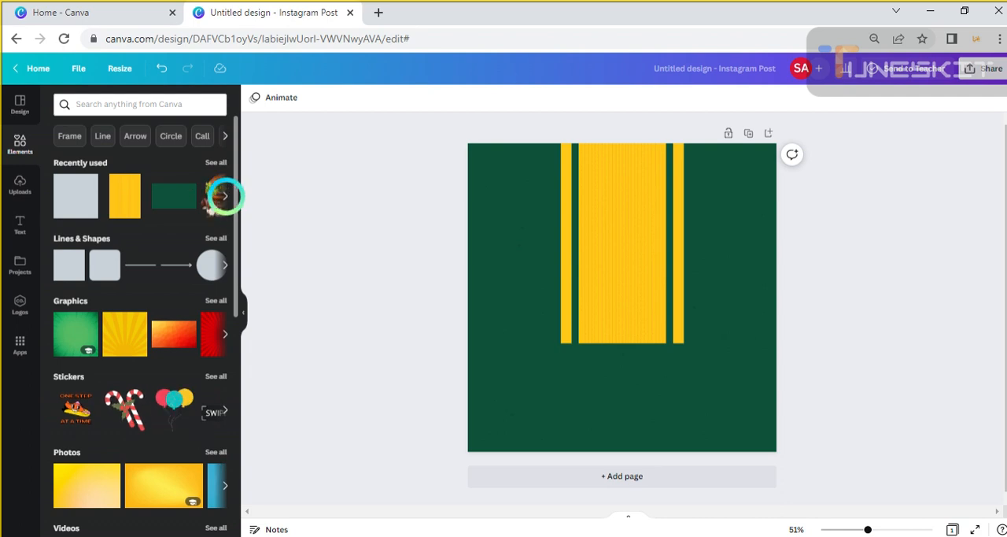
left_click(225, 195)
left_click(173, 197)
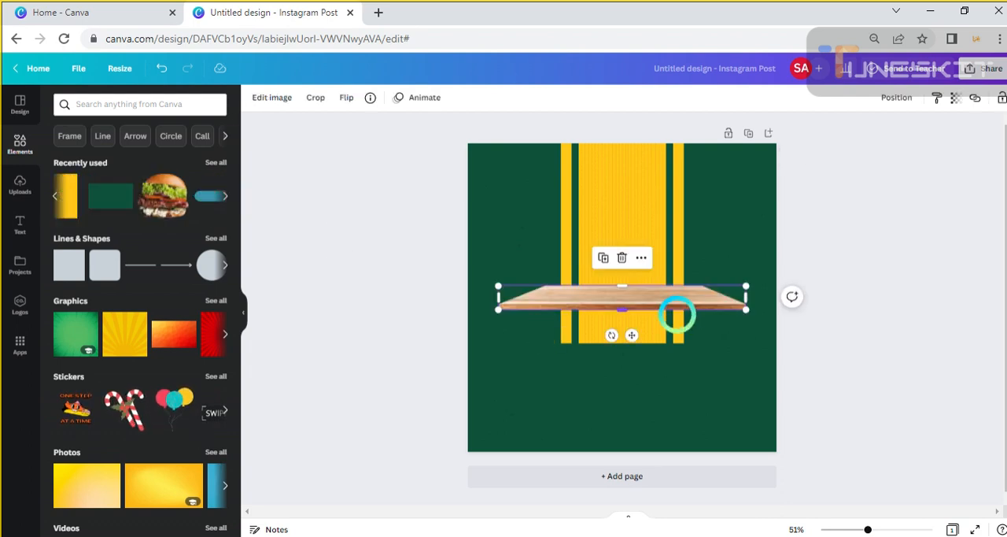
left_click_drag(670, 299, 643, 412)
left_click_drag(722, 388, 870, 315)
left_click_drag(728, 394, 654, 386)
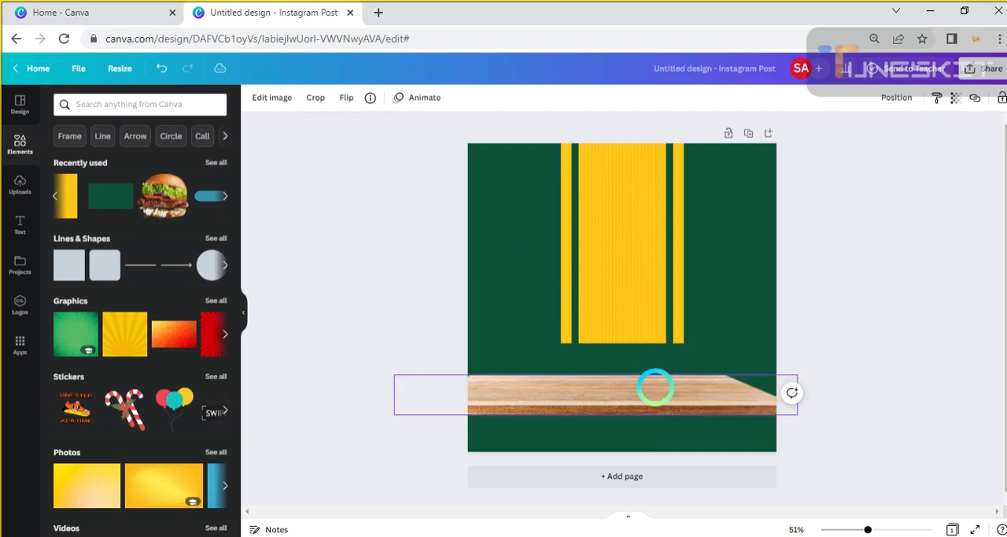
Stretch the wooden tabletop upward and centre it horizontally across the page's lower edge
left_click_drag(596, 375, 612, 343)
left_click_drag(642, 386, 646, 443)
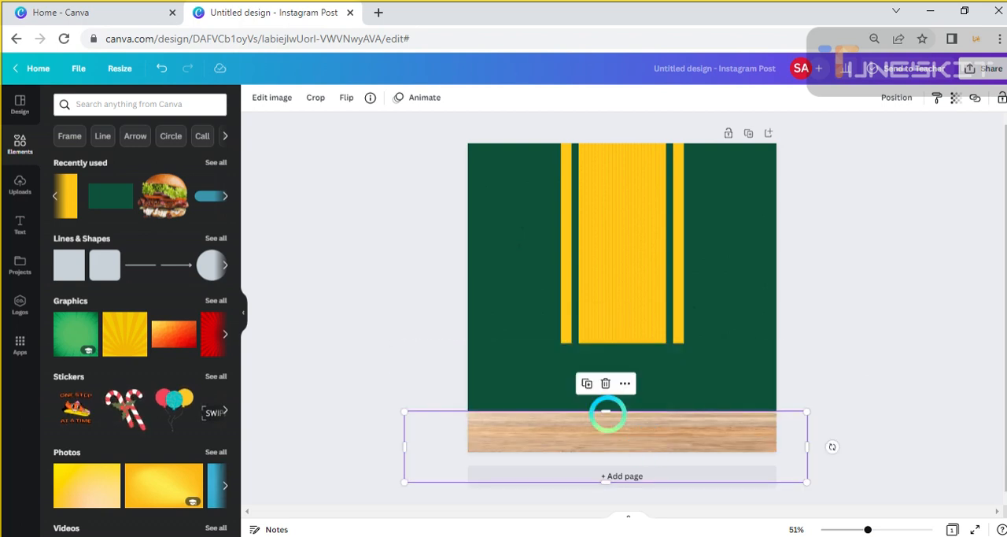
left_click_drag(604, 411, 627, 369)
mouse_move(614, 415)
left_mouse_down()
mouse_move(643, 414)
mouse_move(634, 414)
left_mouse_up()
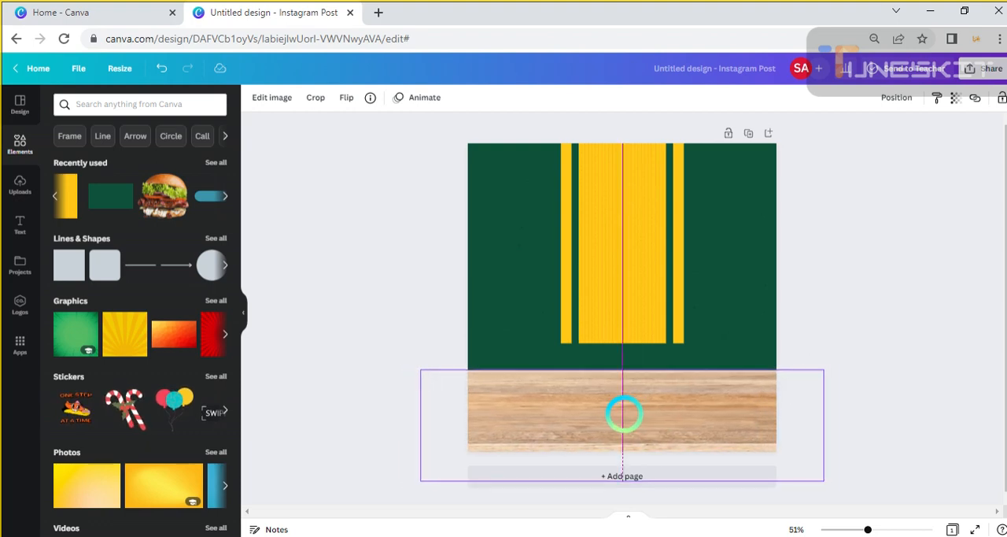
left_click_drag(624, 414, 624, 414)
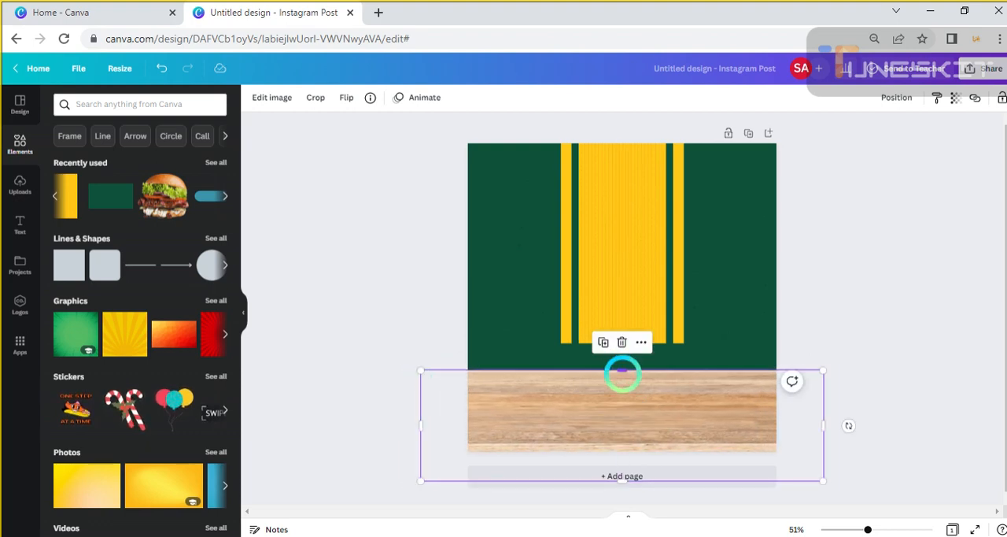
left_click_drag(621, 370, 622, 366)
left_click(839, 315)
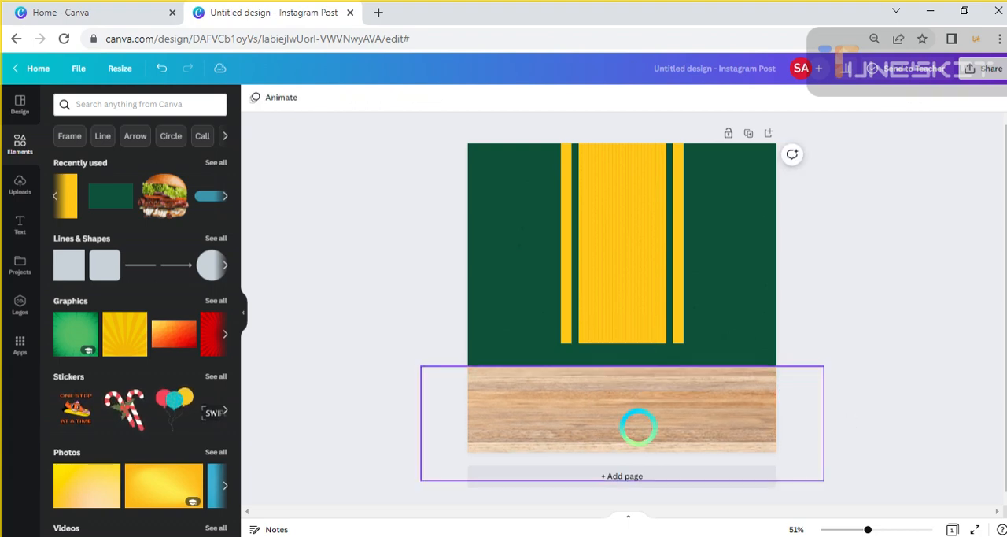
Make the tabletop taller and lower it slightly so the wood surface covers the page bottom to just below the yellow bands
mouse_move(639, 427)
left_mouse_down()
mouse_move(652, 425)
mouse_move(643, 410)
left_mouse_up()
left_click_drag(625, 376, 625, 398)
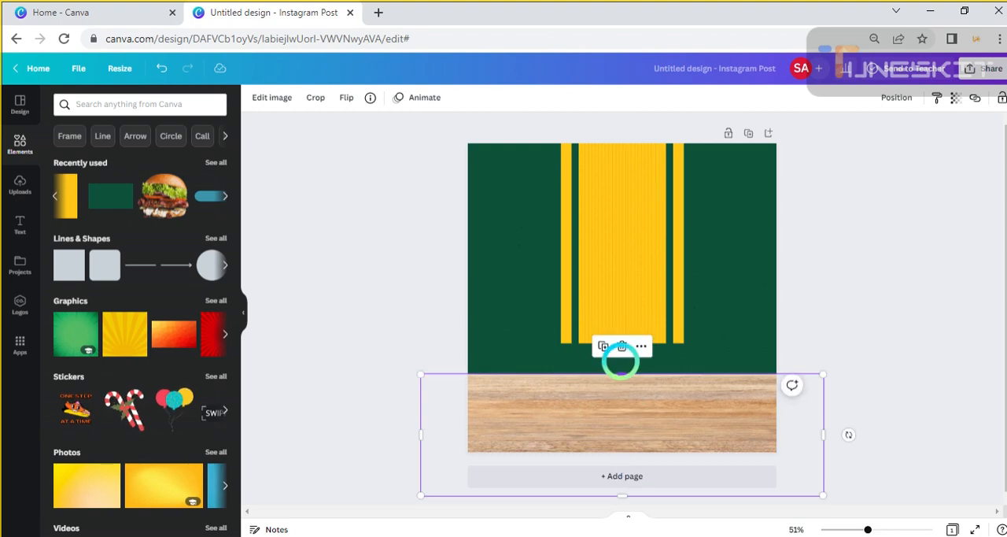
left_click_drag(621, 363, 621, 356)
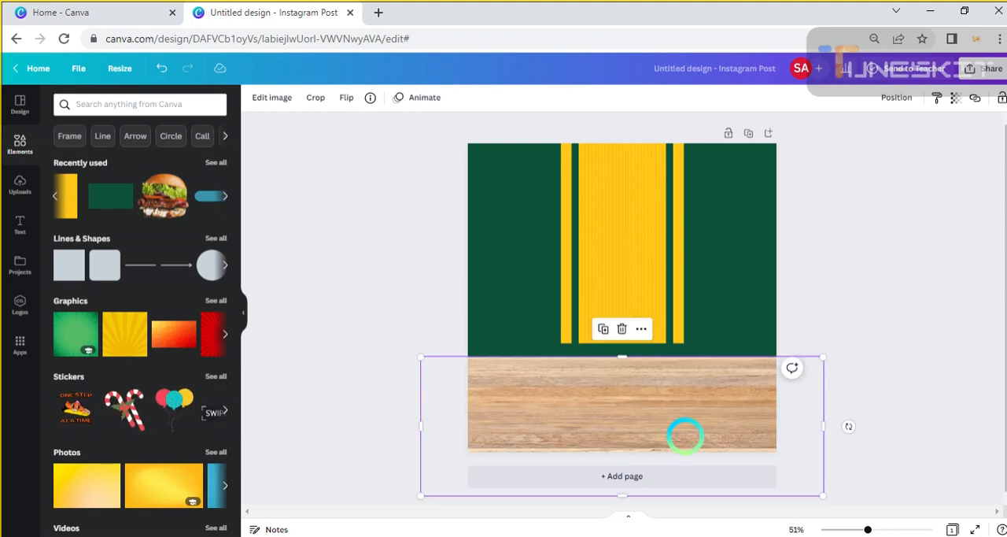
left_click_drag(685, 436, 685, 440)
left_click(852, 295)
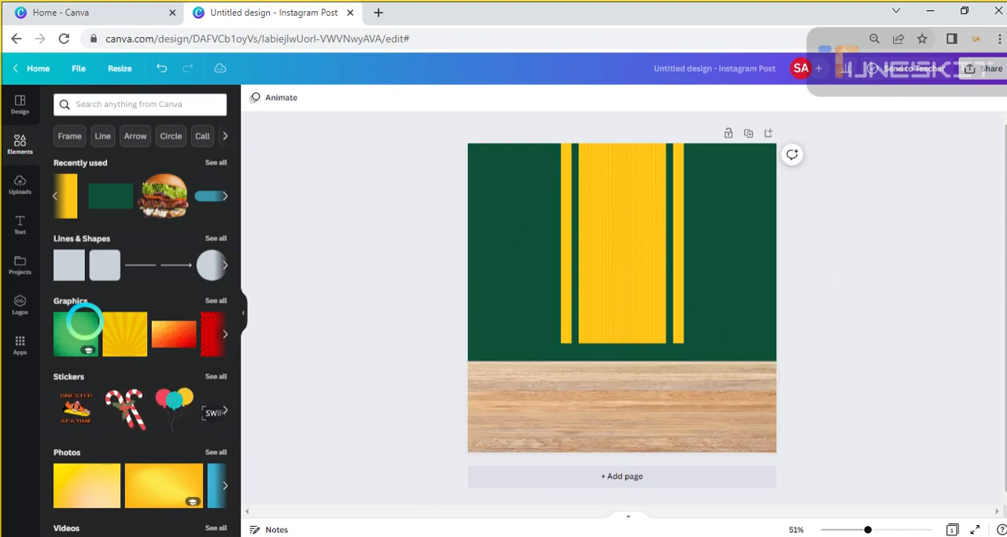
Search the elements for burger and add the photo of the burger with lettuce, tomato and glazed meat
left_click(84, 108)
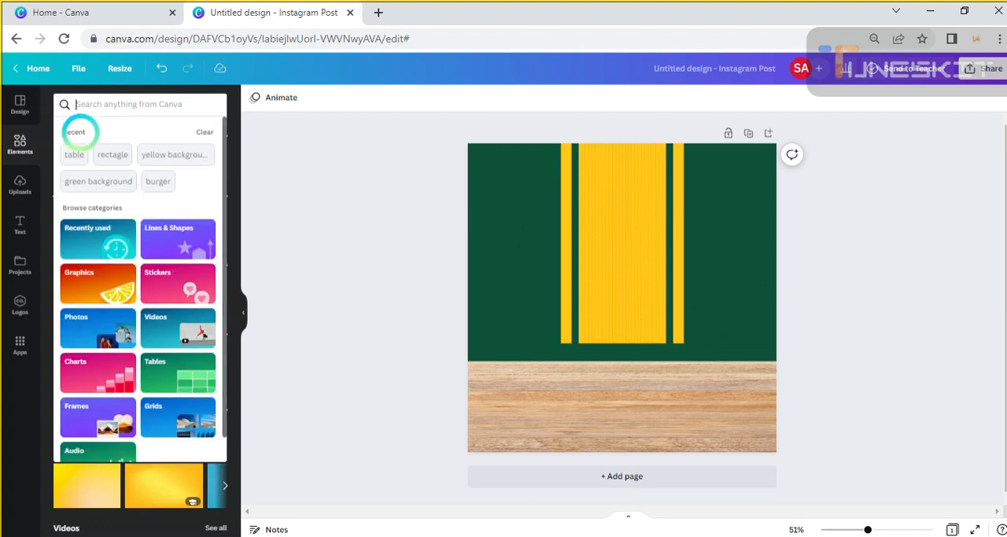
type("bur")
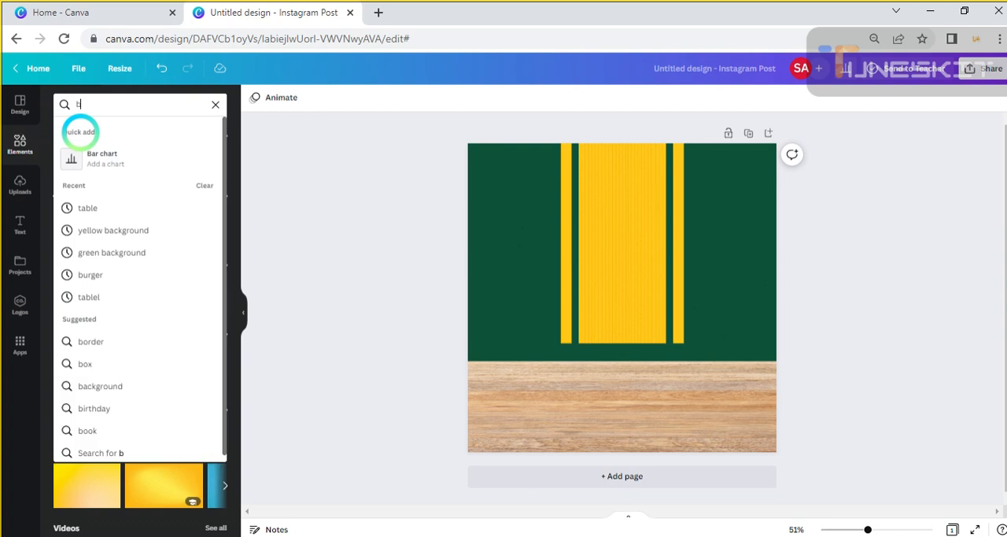
left_click(8, 109)
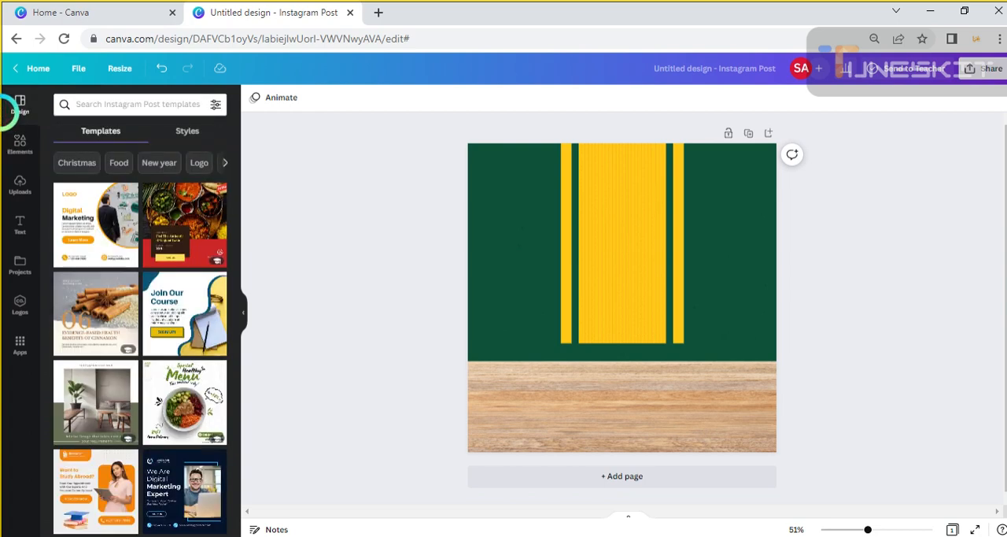
left_click(20, 142)
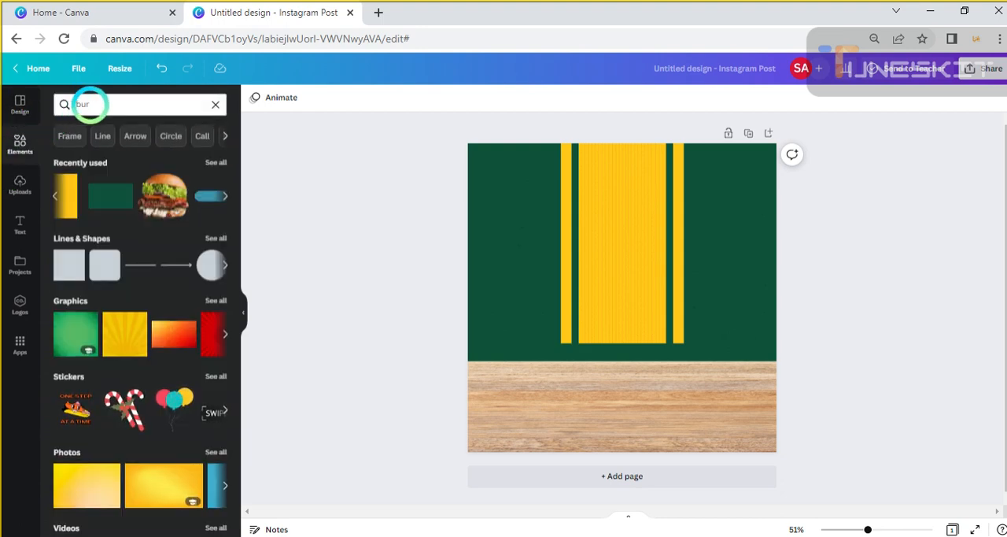
key("r")
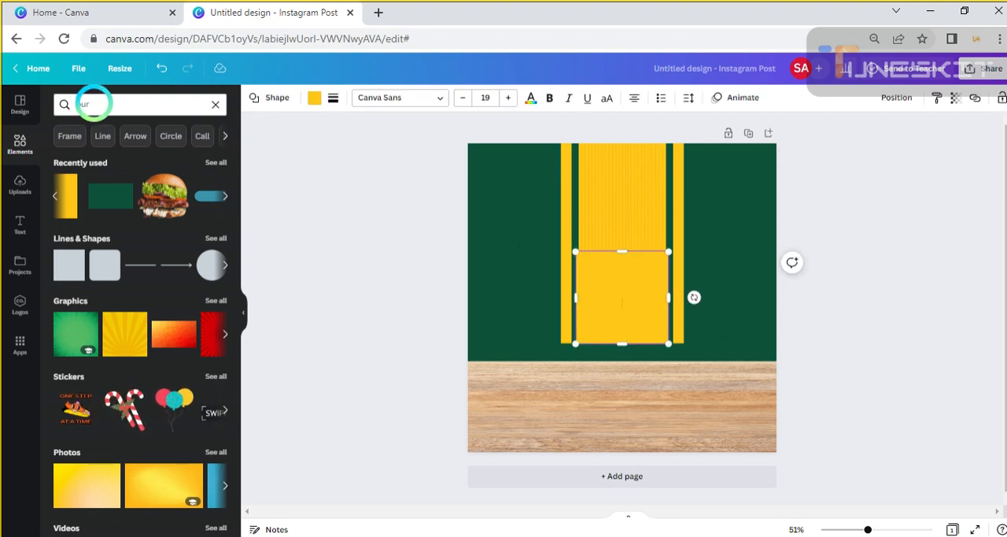
left_click(93, 103)
type("ger")
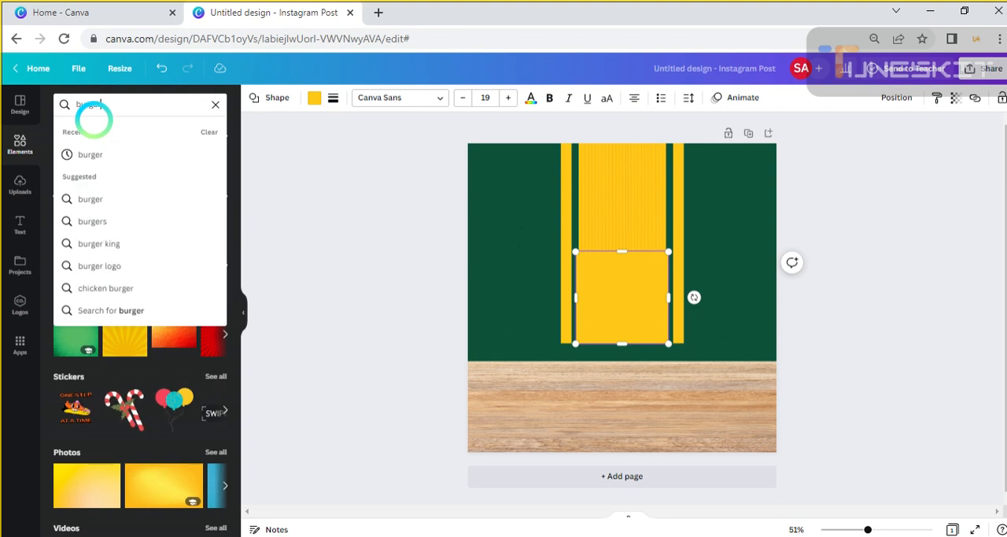
key("Return")
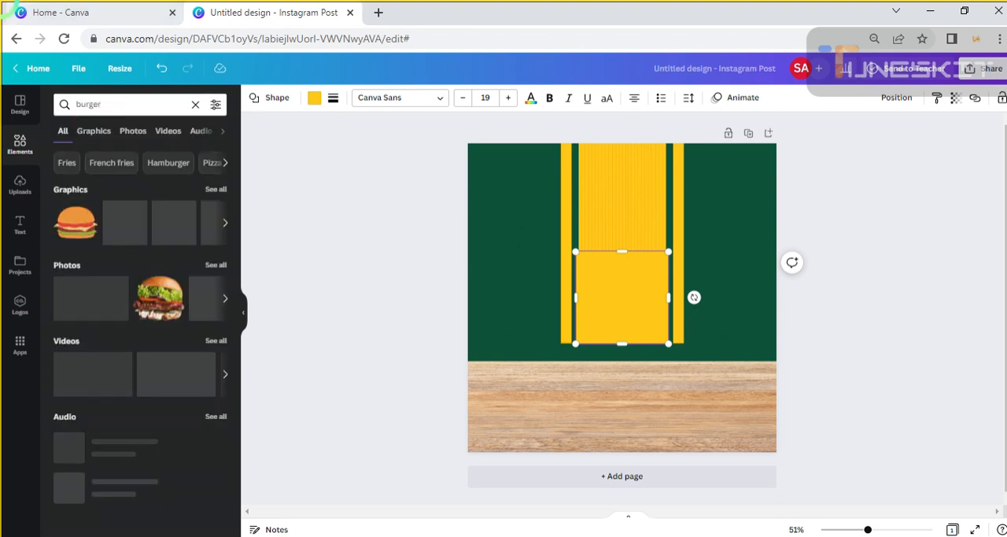
left_click(133, 131)
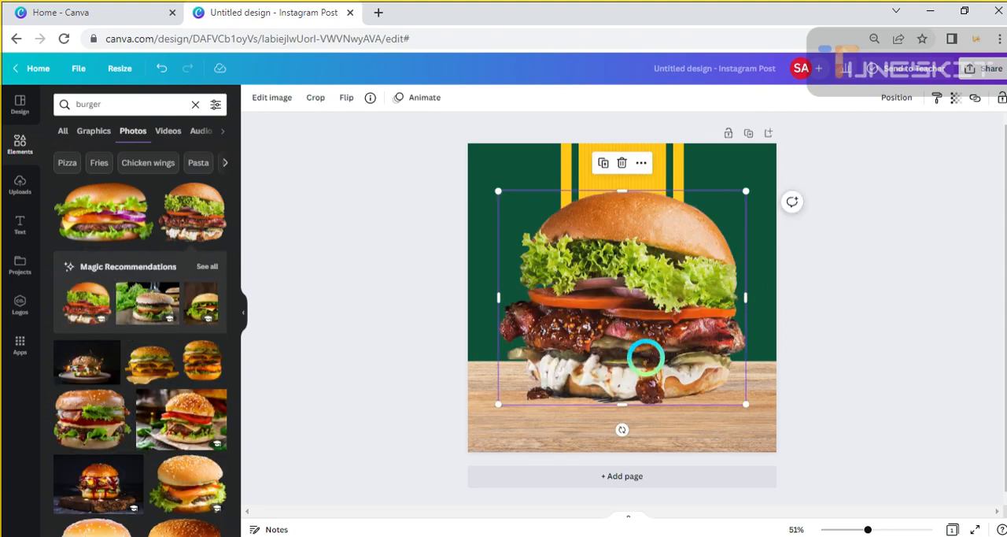
Shrink the burger to under half its size and stand it on the tabletop at the page's left edge
left_click_drag(646, 358, 628, 372)
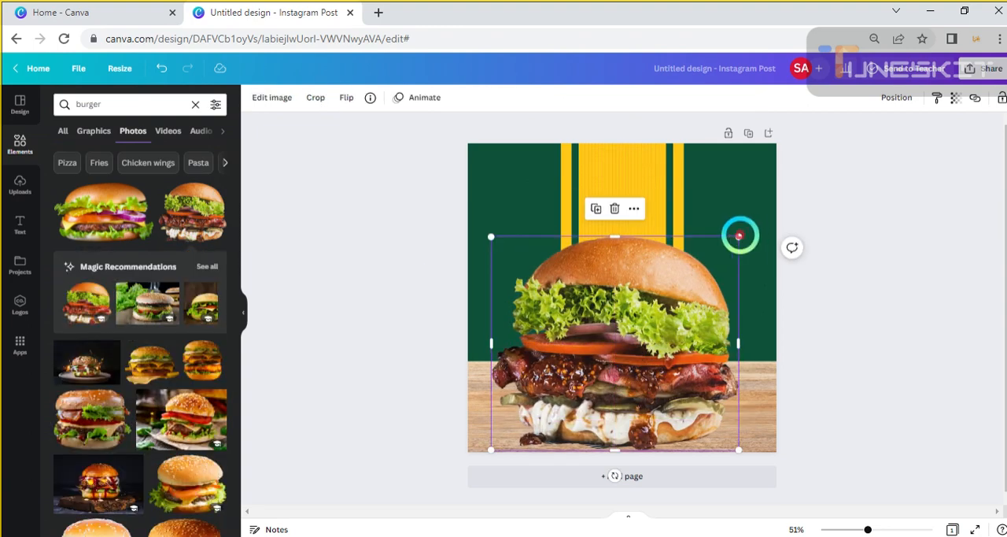
left_click_drag(742, 233, 632, 329)
left_click_drag(583, 367, 543, 346)
left_click(690, 274)
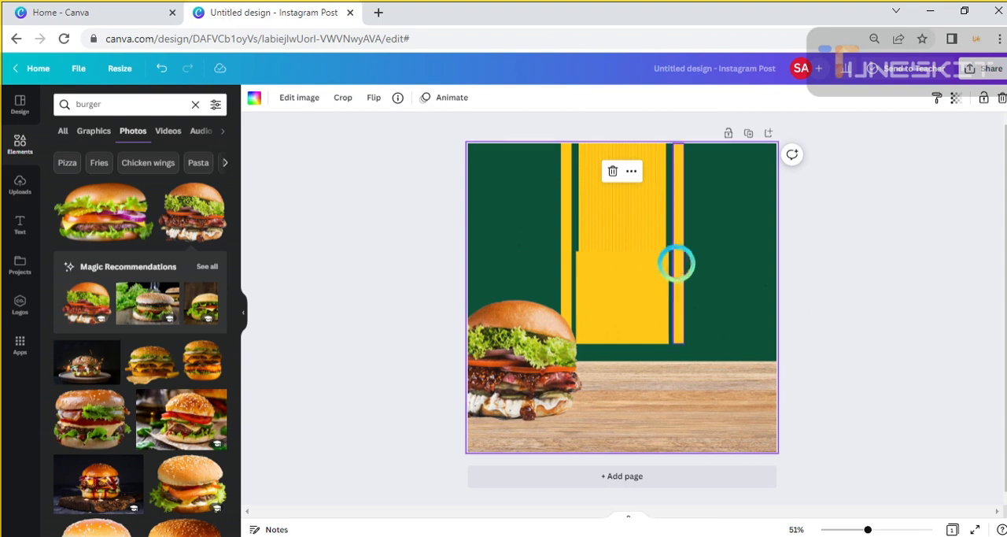
Move the stray yellow square off the page to uncover the lower part of the striped band
left_click(645, 256)
left_click(651, 211)
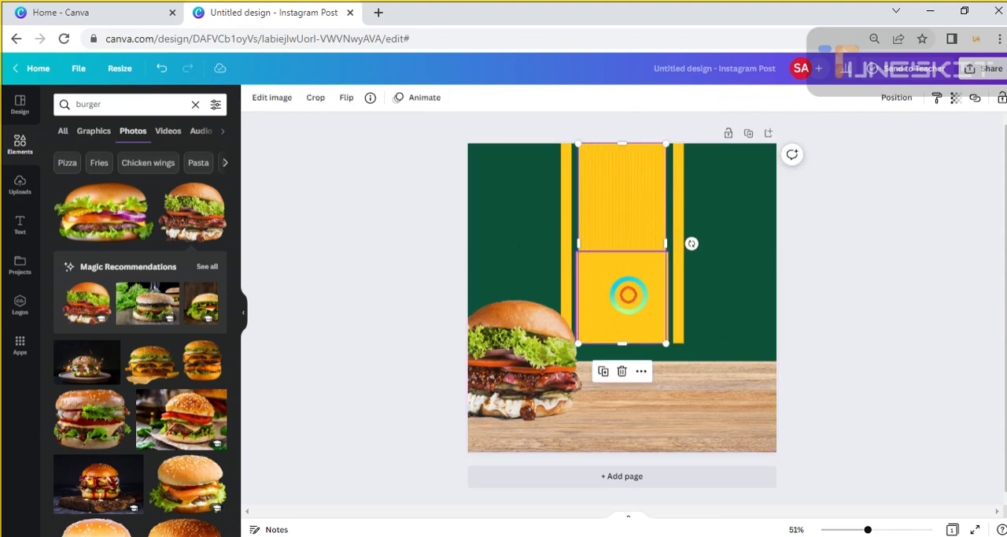
left_click_drag(629, 294, 986, 473)
left_click(265, 343)
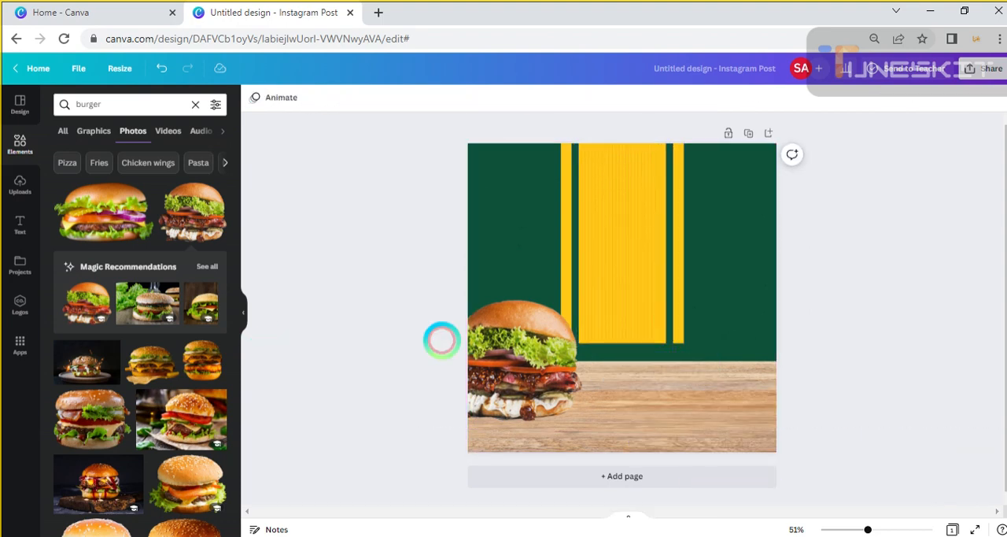
Move the burger to the middle of the tabletop and enlarge it to about 60% of the page width, overlapping the yellow bands
left_click_drag(519, 342, 636, 340)
left_click_drag(683, 301, 739, 272)
mouse_move(647, 339)
left_mouse_down()
mouse_move(627, 339)
mouse_move(645, 343)
left_mouse_up()
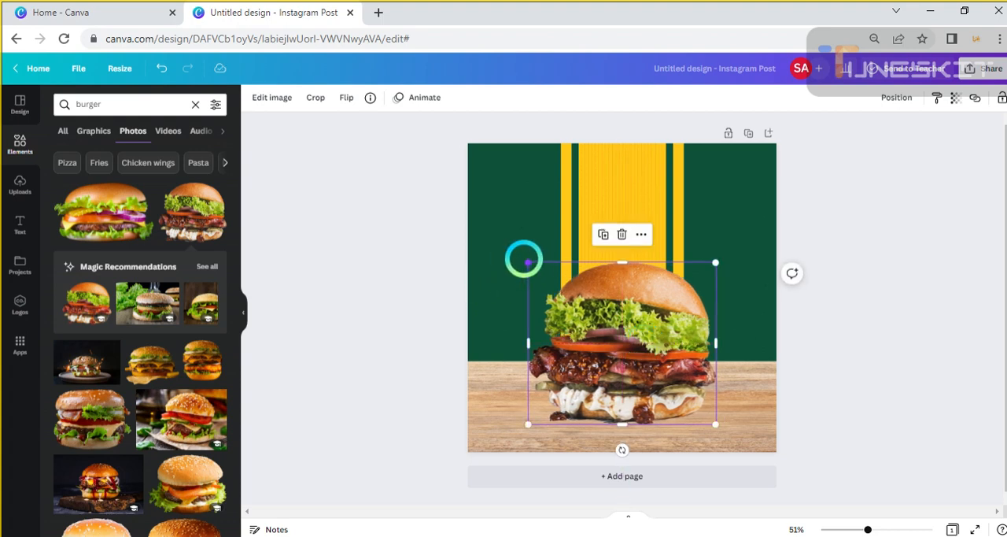
left_click_drag(526, 261, 523, 281)
mouse_move(629, 320)
left_mouse_down()
mouse_move(612, 320)
mouse_move(627, 319)
left_mouse_up()
left_click(866, 347)
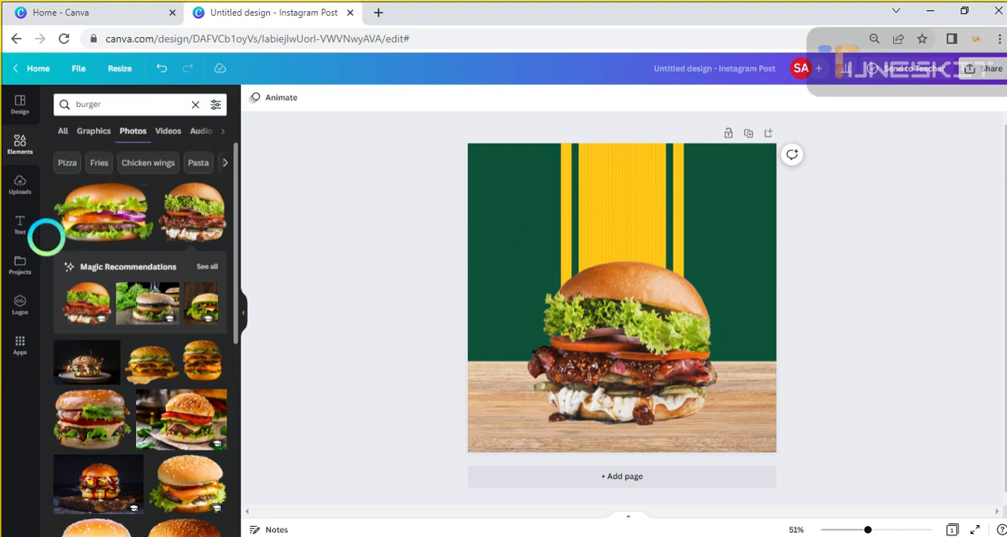
Look through the ready-made font combinations for a suitable title style
left_click(20, 227)
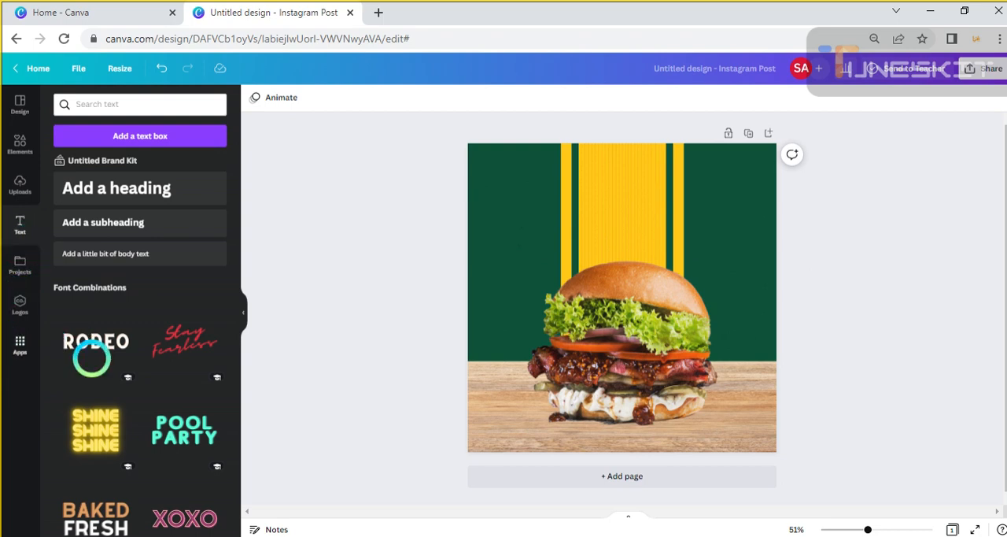
scroll(107, 366, "down", 4)
scroll(146, 353, "up", 3)
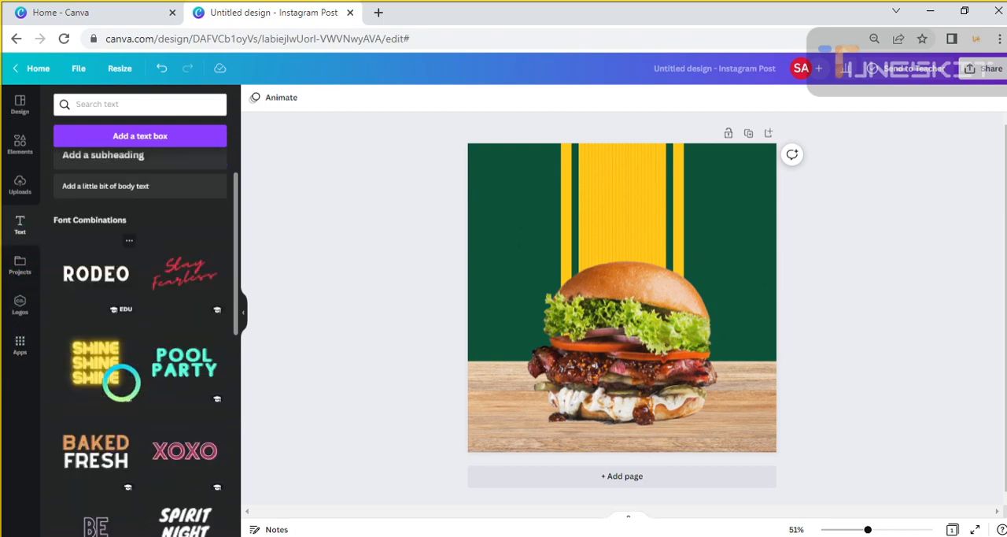
scroll(121, 378, "down", 5)
scroll(140, 363, "up", 2)
scroll(126, 354, "down", 6)
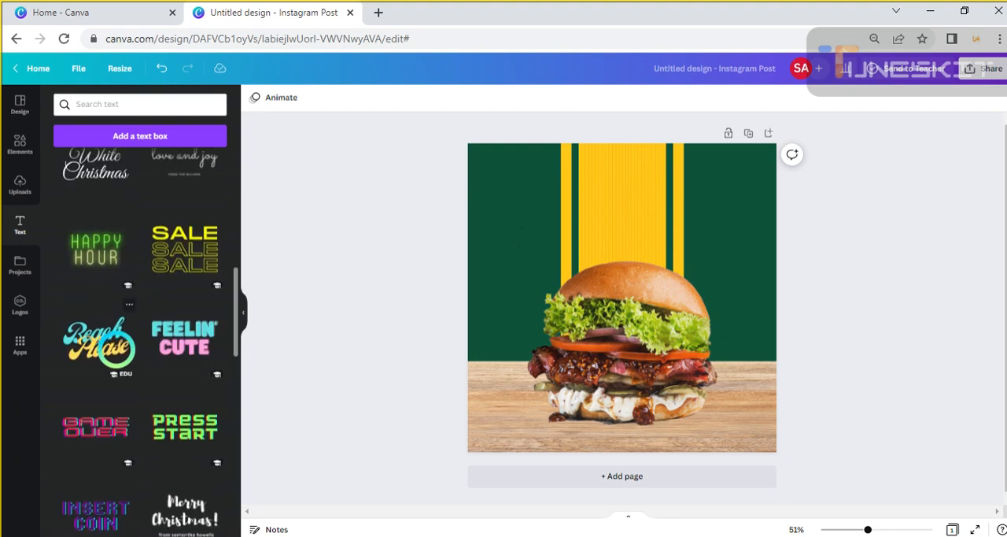
scroll(116, 349, "down", 6)
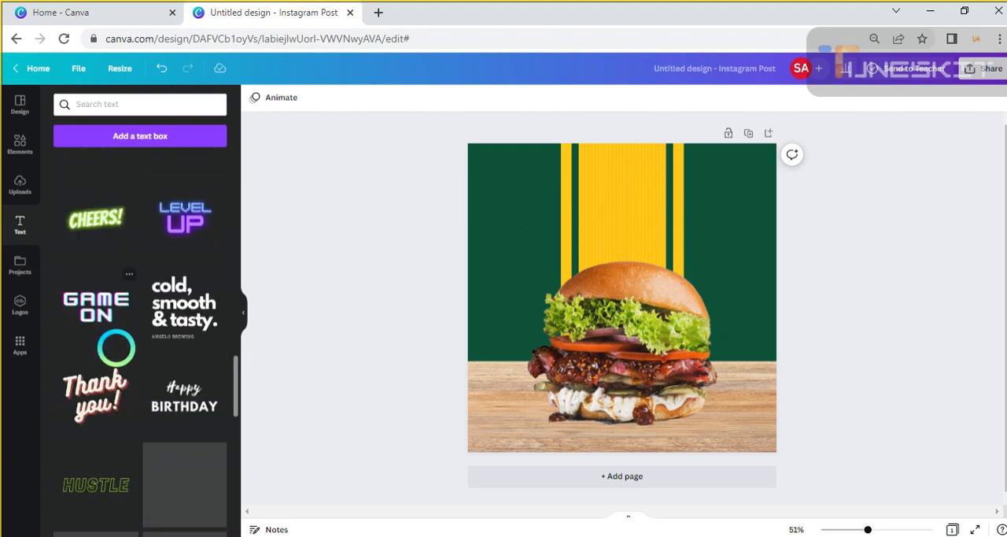
scroll(117, 349, "down", 4)
scroll(118, 350, "up", 7)
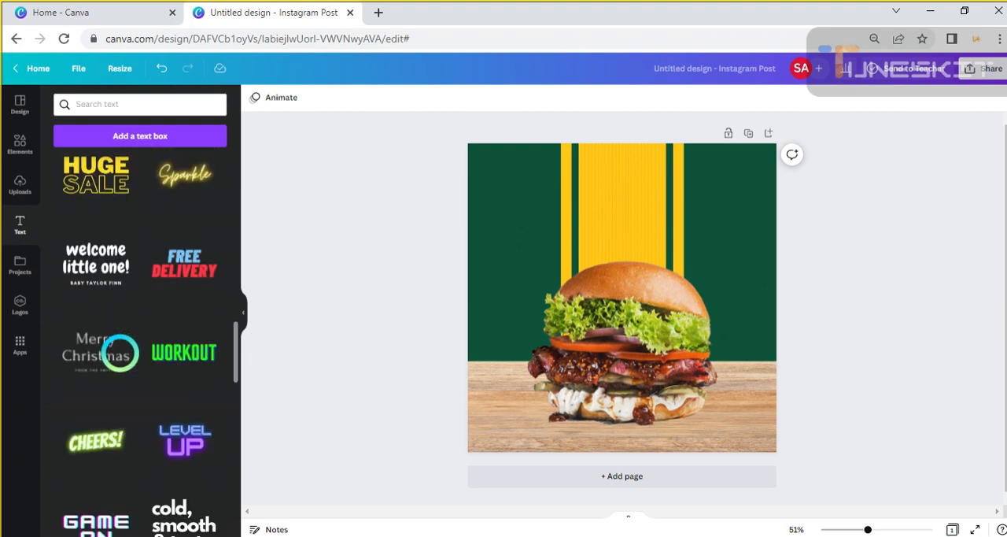
scroll(118, 351, "up", 8)
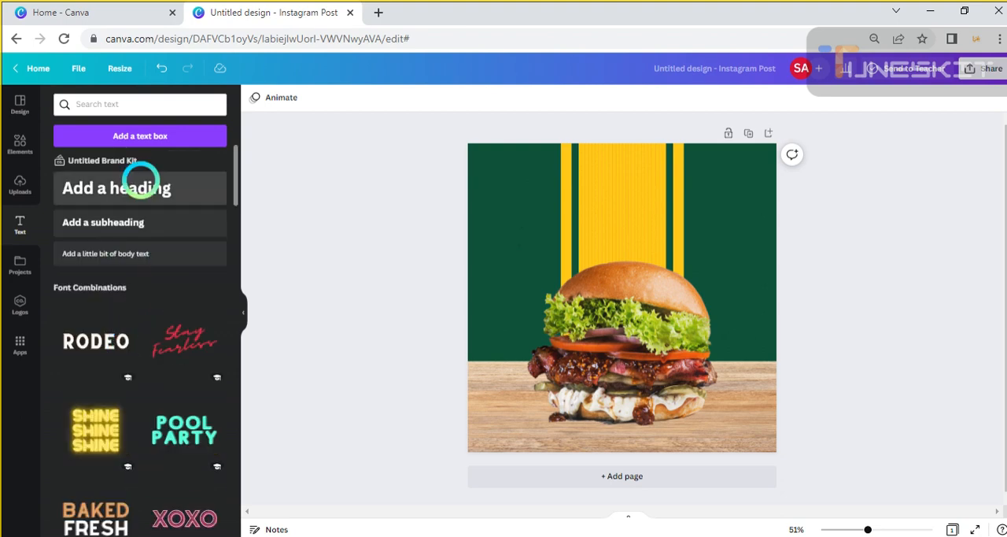
Add a subheading over the yellow bands above the burger and replace its text with "grilled burger"
left_click(217, 232)
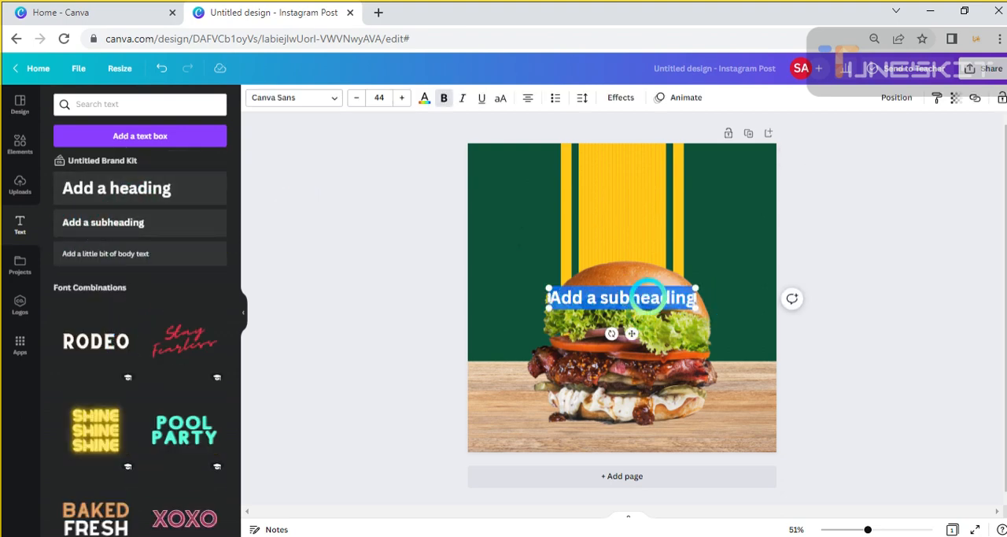
left_click_drag(645, 311, 632, 211)
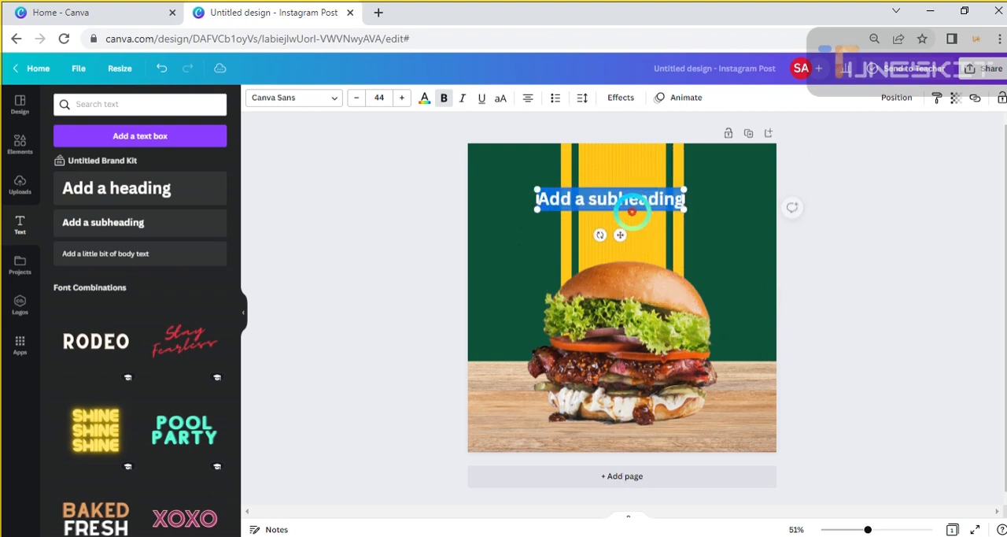
key("BackSpace")
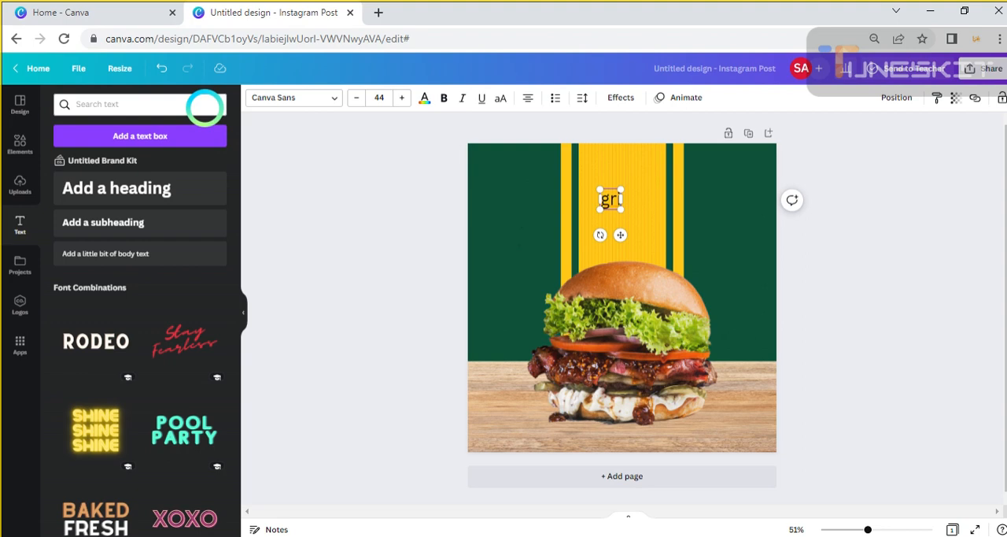
type("e")
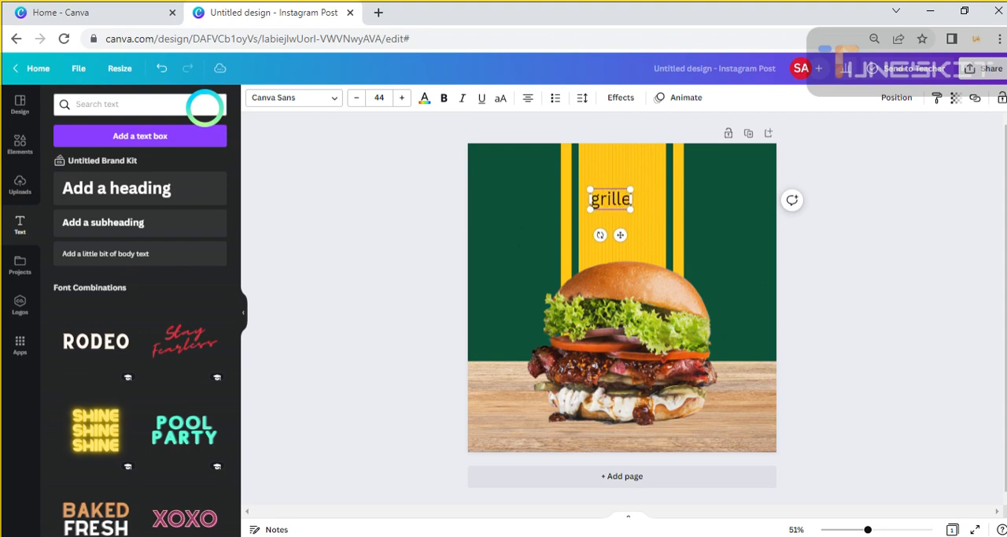
type("d b")
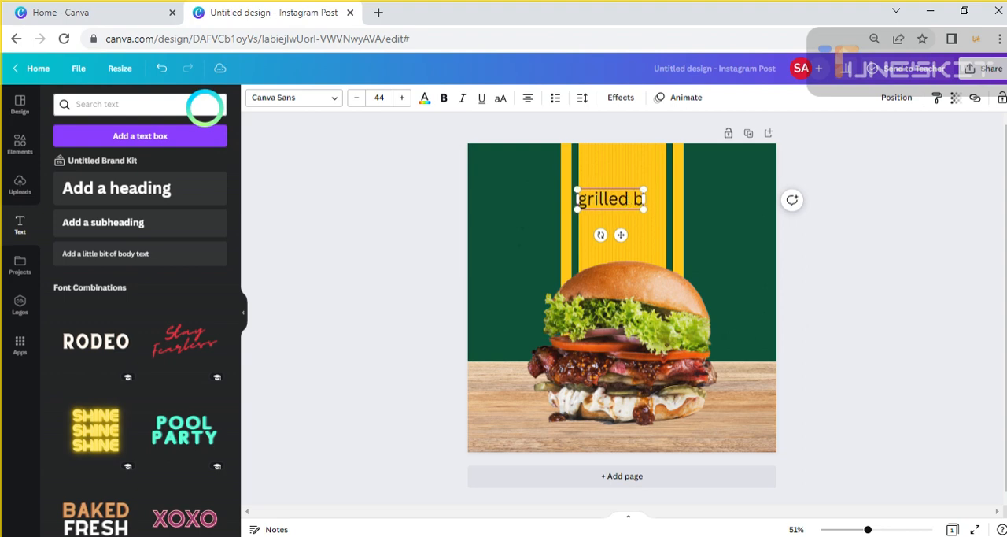
type("ur")
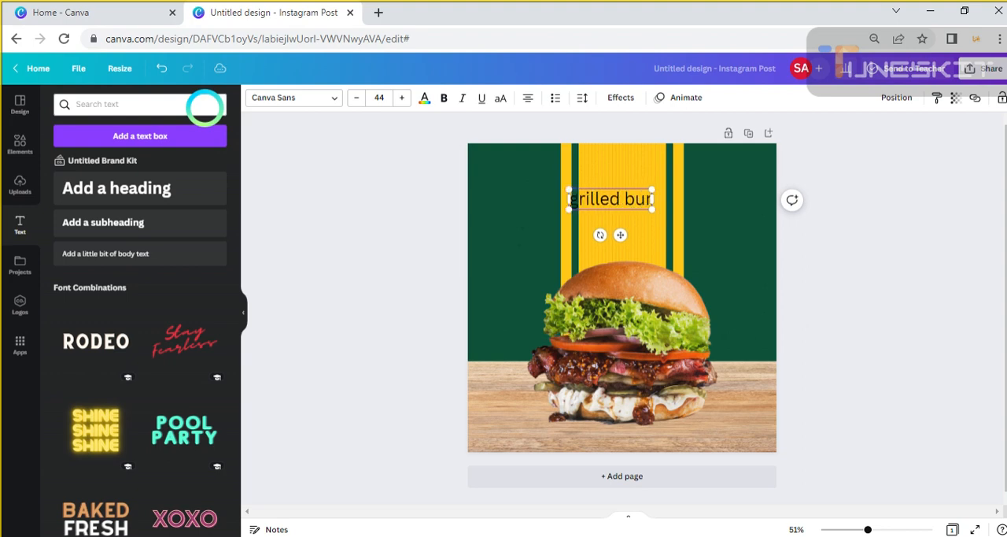
left_click(197, 106)
type("ger")
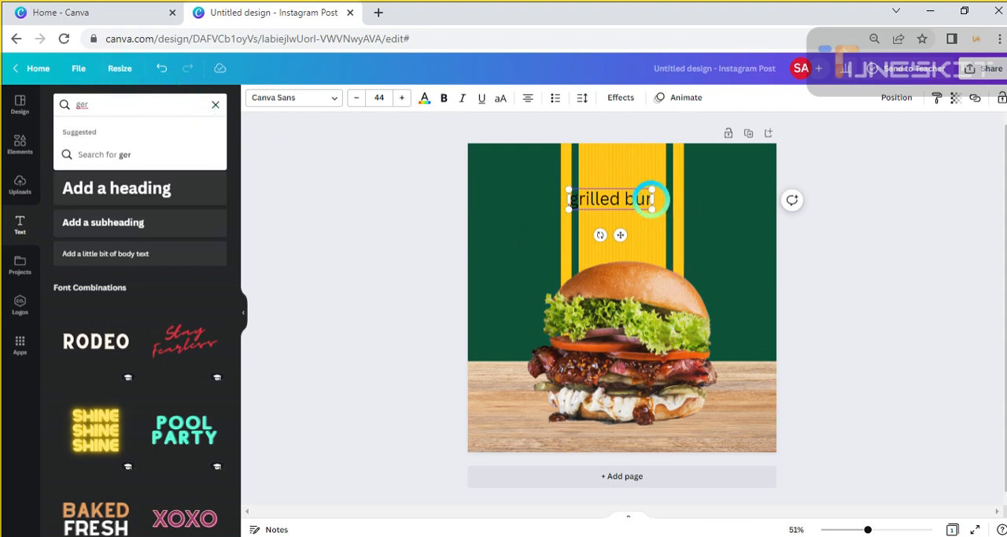
mouse_move(652, 199)
left_mouse_down()
mouse_move(673, 198)
mouse_move(664, 198)
left_mouse_up()
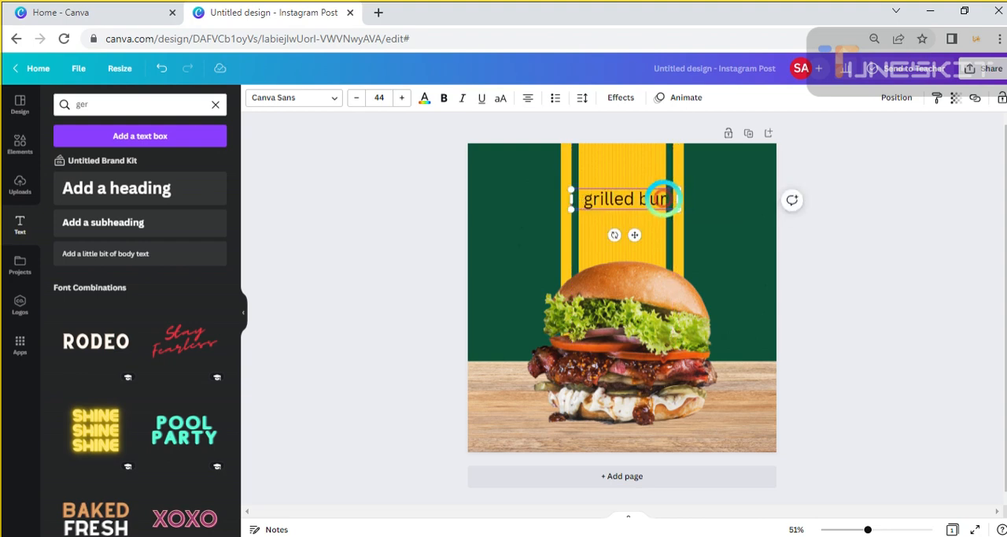
type("ger")
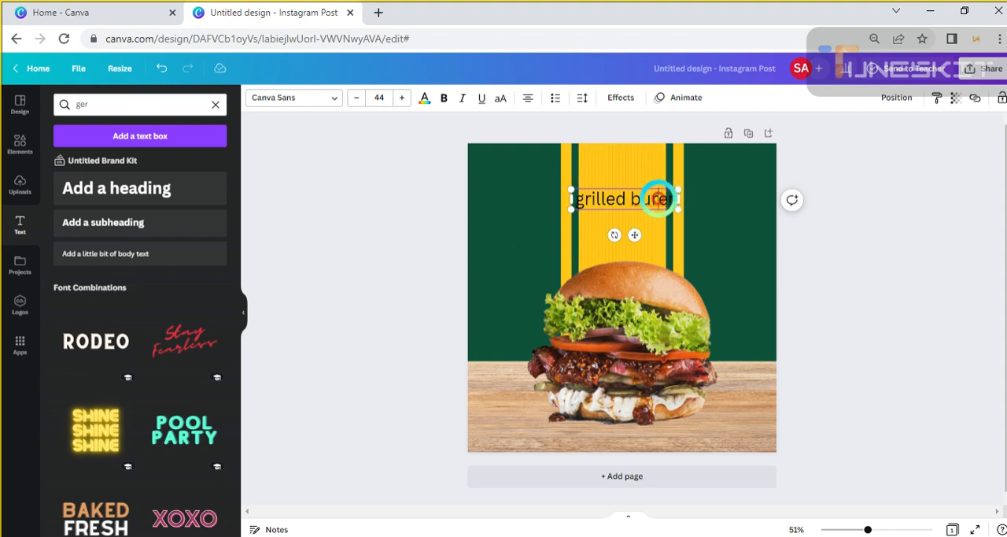
type("g")
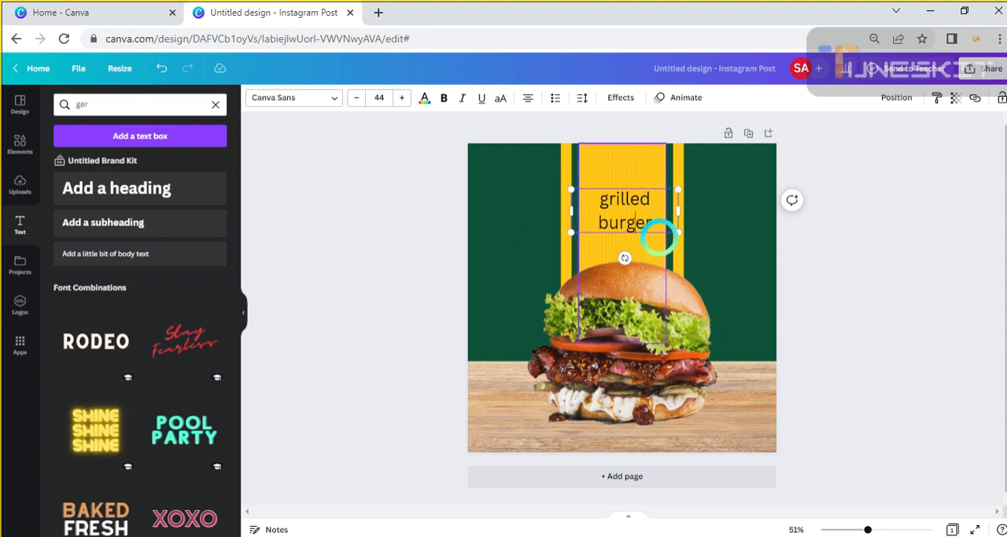
Fit the "grilled burger" text on one line at size 55 and format it in white uppercase Anton
mouse_move(678, 211)
left_mouse_down()
mouse_move(764, 210)
mouse_move(698, 217)
mouse_move(694, 199)
left_mouse_up()
left_click_drag(568, 191, 540, 186)
left_click(334, 97)
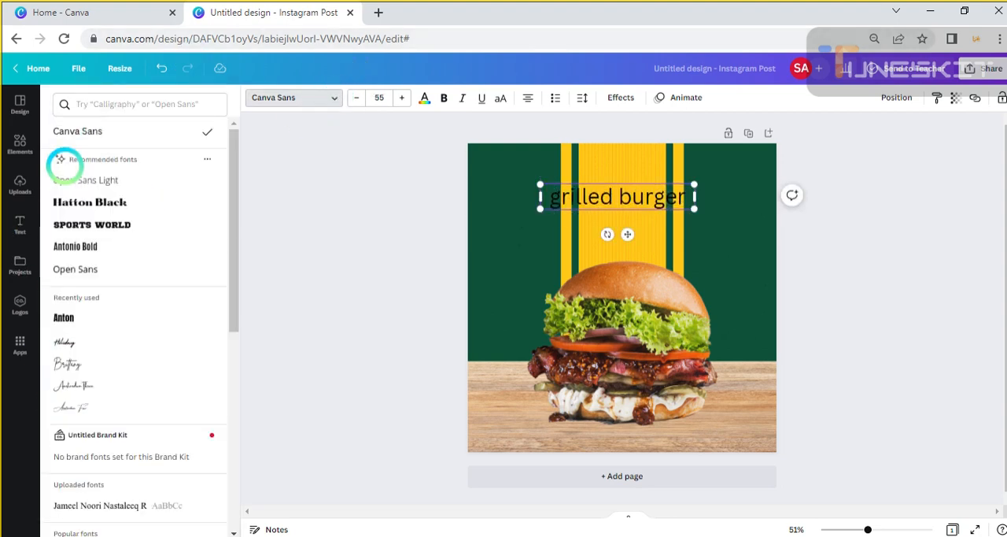
left_click(75, 317)
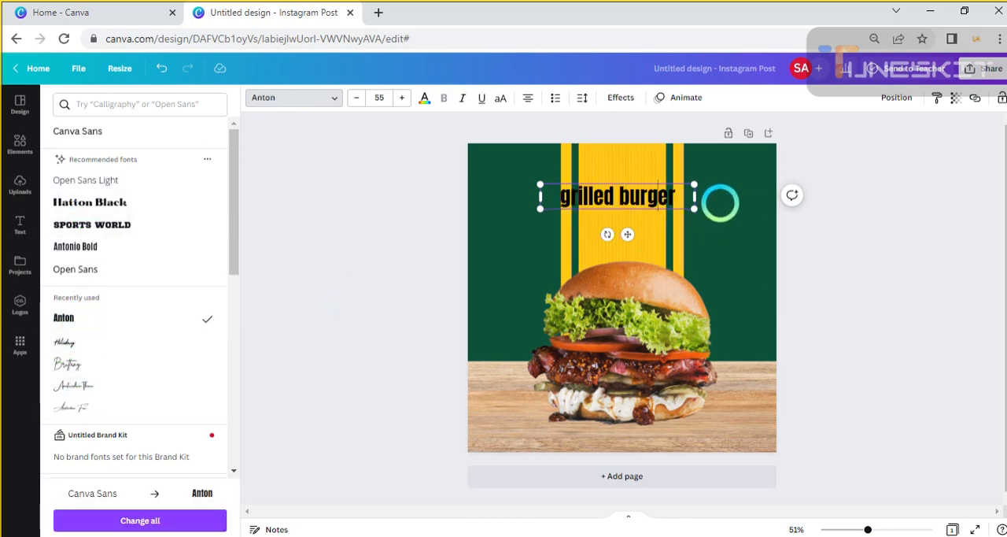
left_click(425, 98)
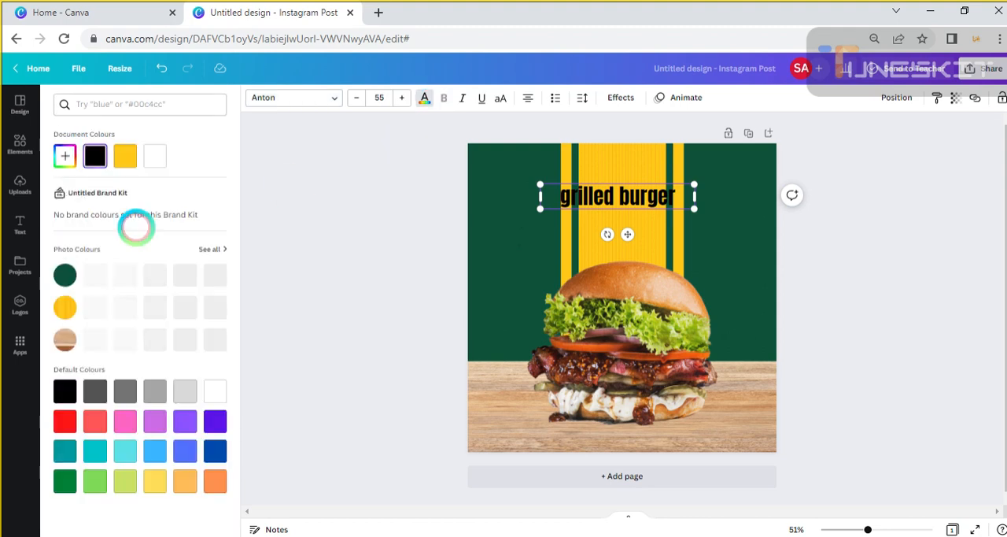
left_click(155, 156)
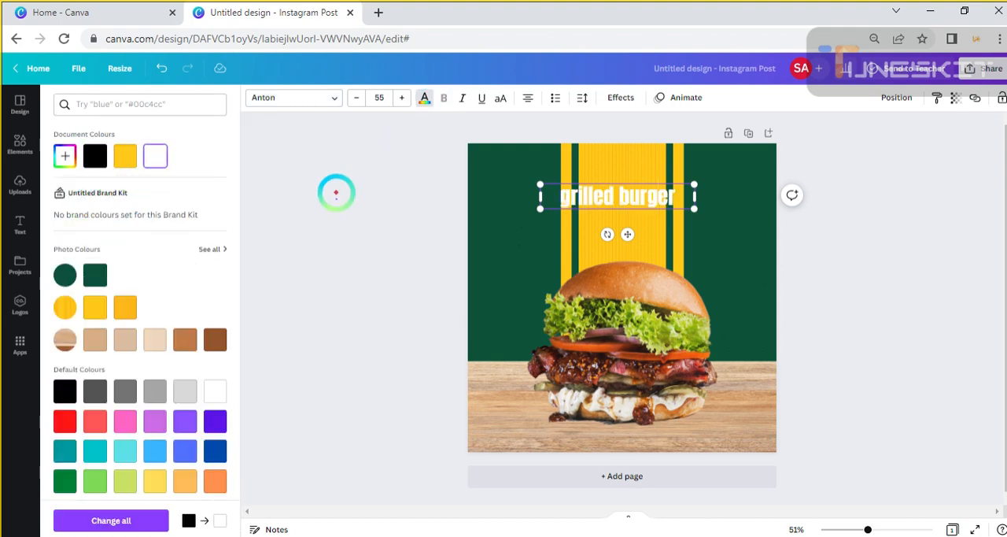
left_click(579, 193)
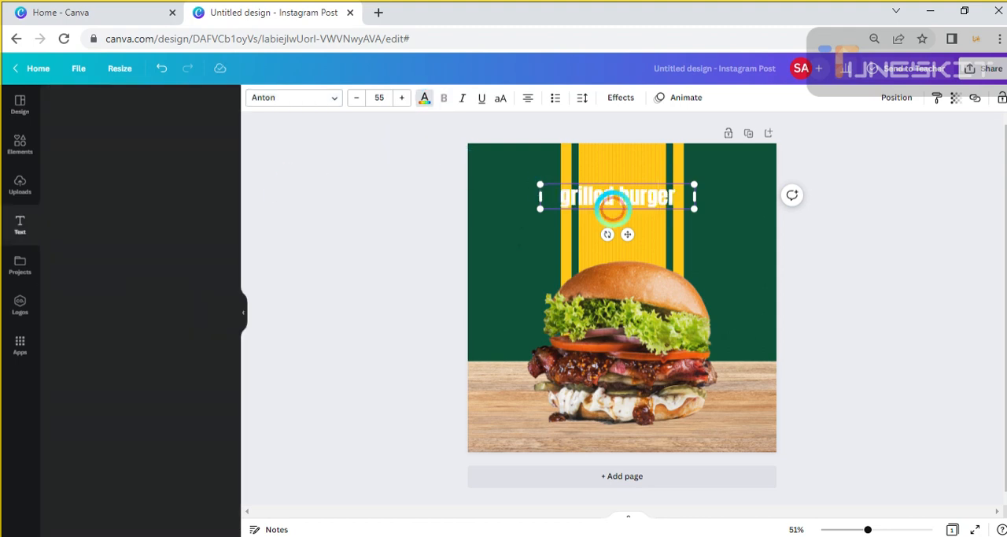
left_click(501, 98)
left_click(847, 260)
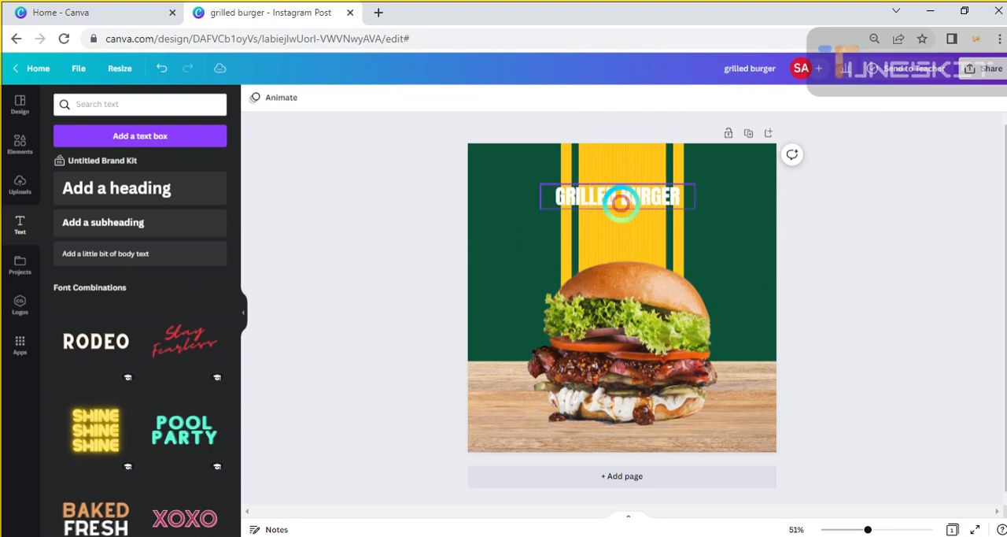
Enlarge the GRILLED BURGER title to size 86.1, tighten its text box and centre it across the yellow bands above the burger
left_click_drag(621, 203, 630, 211)
left_click_drag(550, 191, 466, 185)
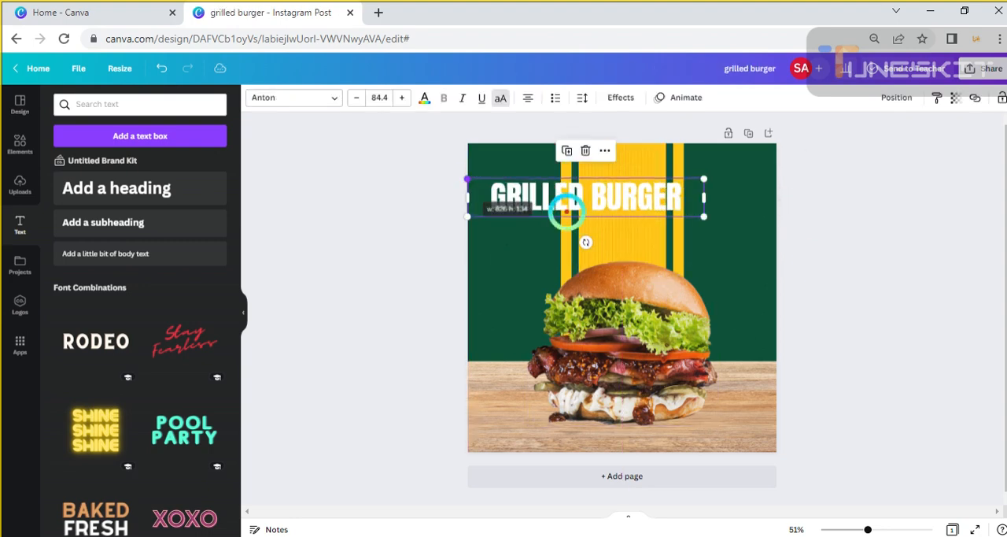
left_click_drag(569, 209, 654, 215)
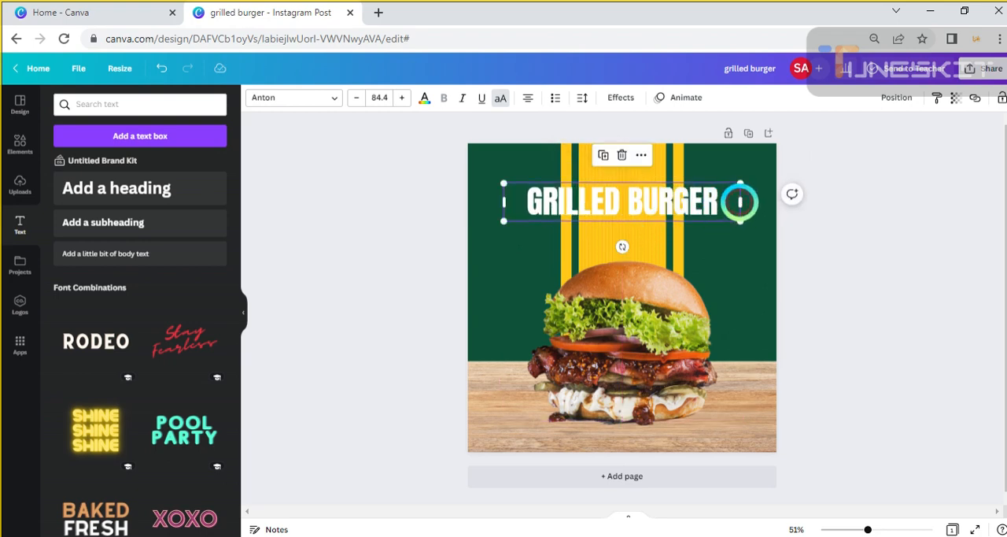
left_click_drag(740, 202, 702, 203)
left_click_drag(643, 214, 650, 212)
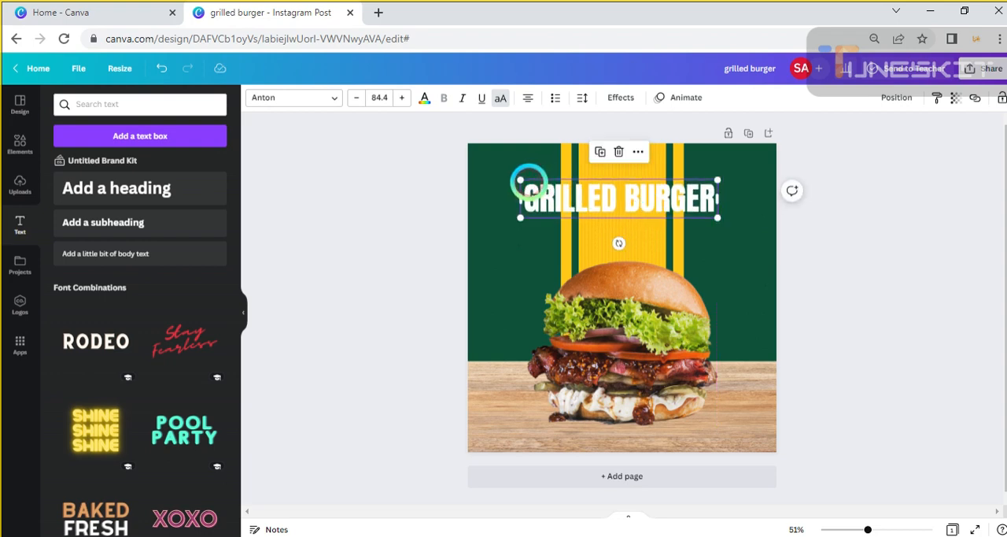
left_click_drag(520, 180, 515, 175)
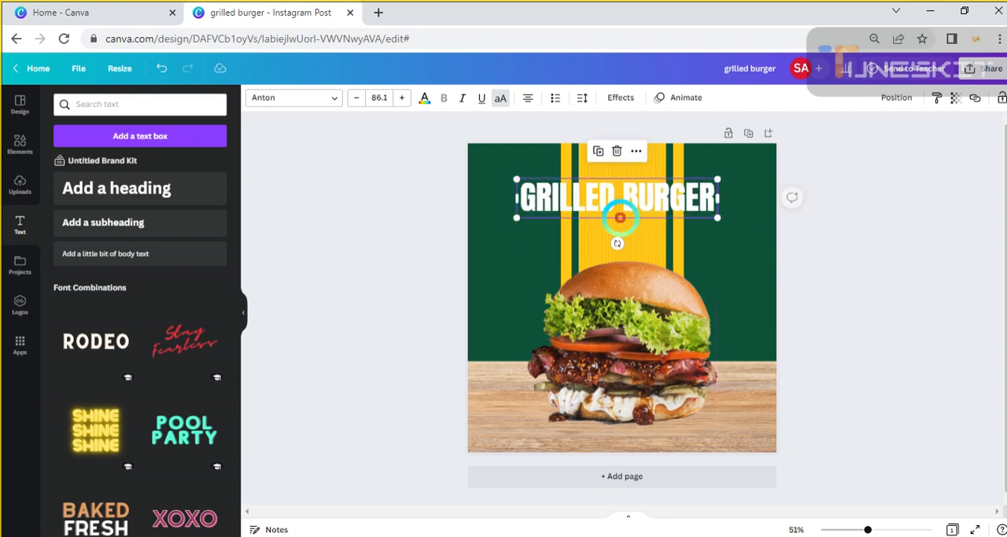
left_click_drag(641, 203, 639, 205)
left_click(877, 236)
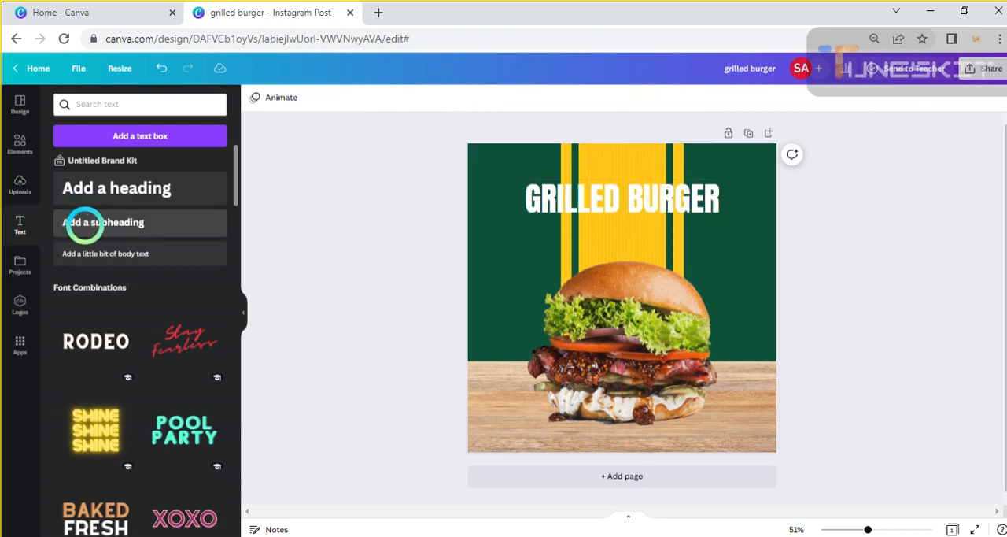
Add a second subheading between the title and the burger and replace its text with "Speical"
left_click(142, 220)
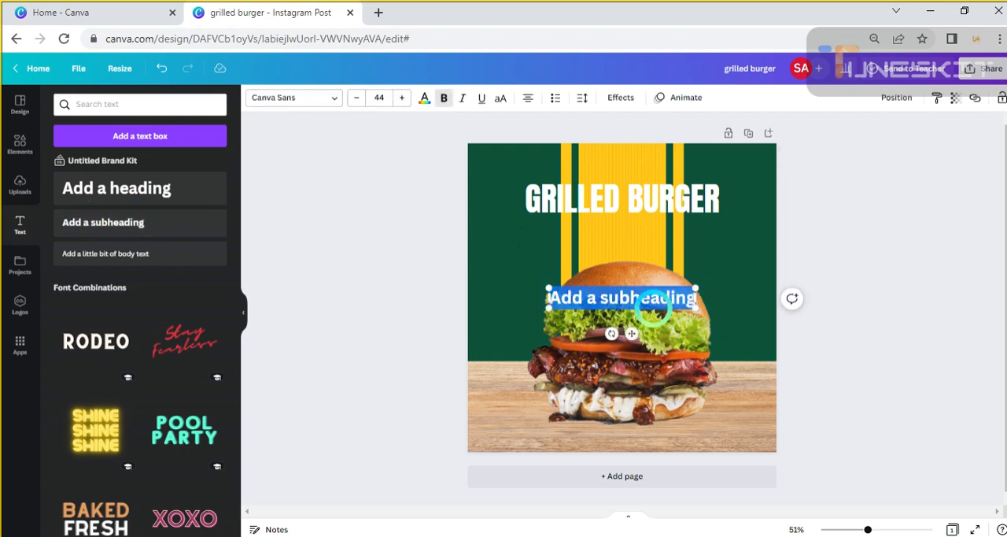
left_click_drag(654, 306, 642, 244)
key("BackSpace")
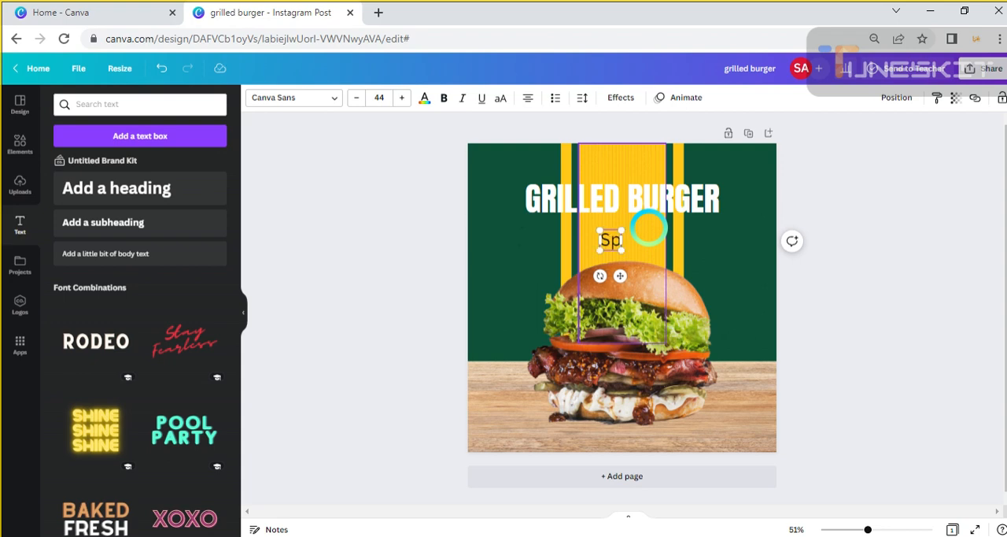
type("Speica")
type("l")
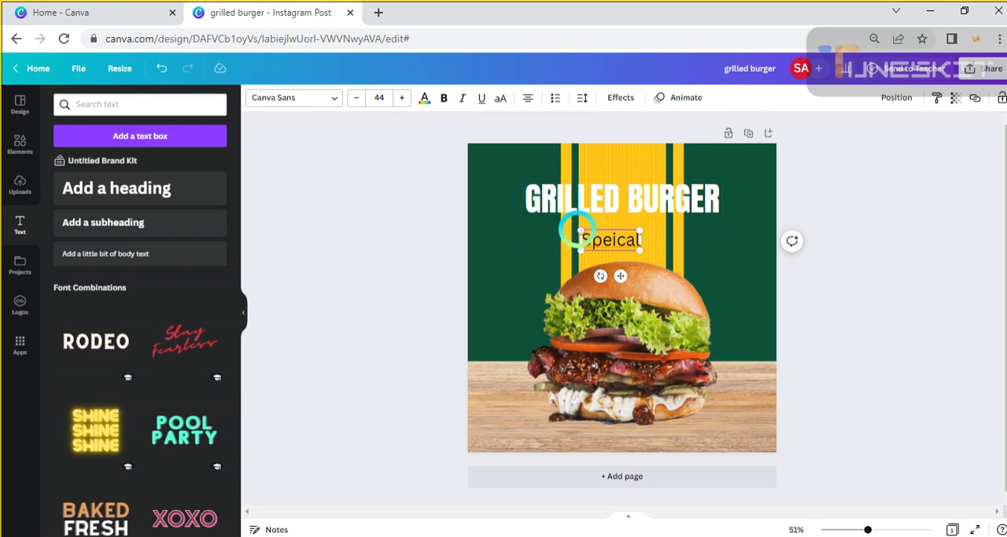
Move the "Speical" text just above the title at size 61.9 and set its font to Brittany
left_click_drag(580, 229, 548, 219)
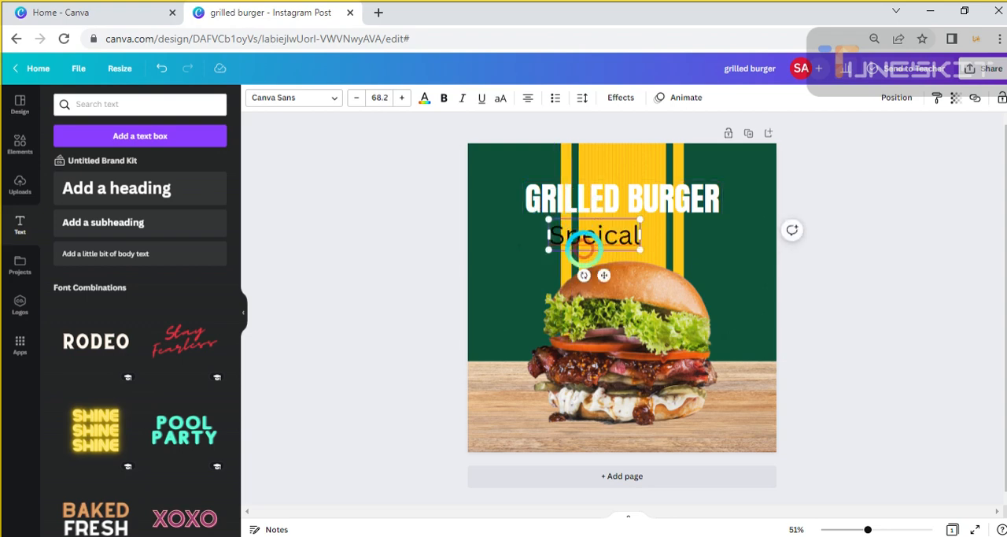
left_click_drag(586, 250, 616, 183)
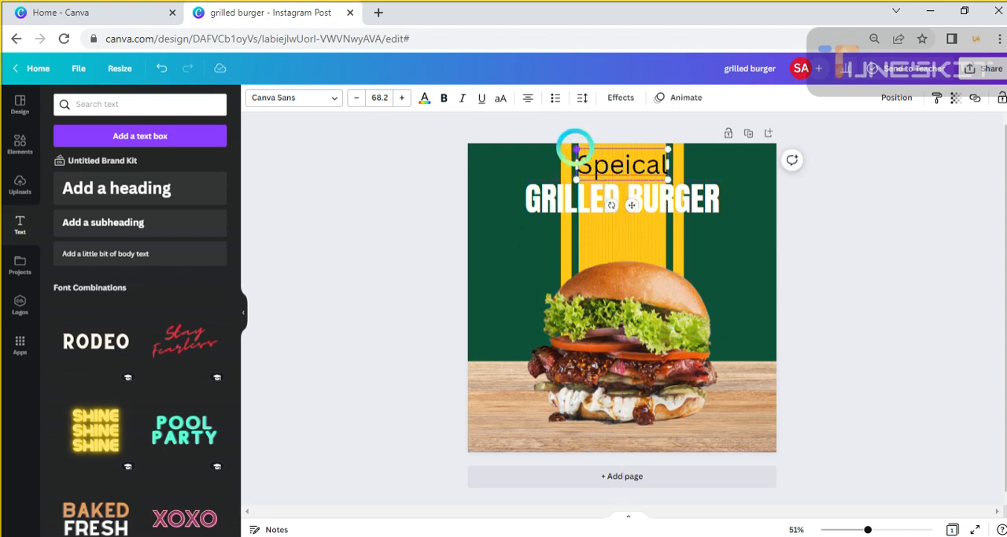
left_click_drag(573, 148, 583, 151)
left_click(333, 98)
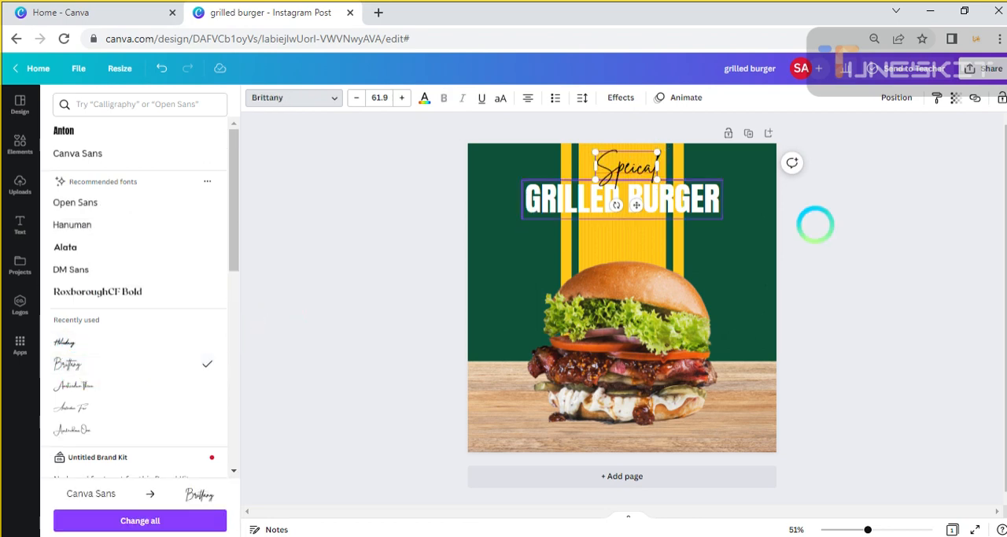
Change the colour of the "Speical" text above the title to white
left_click(589, 197)
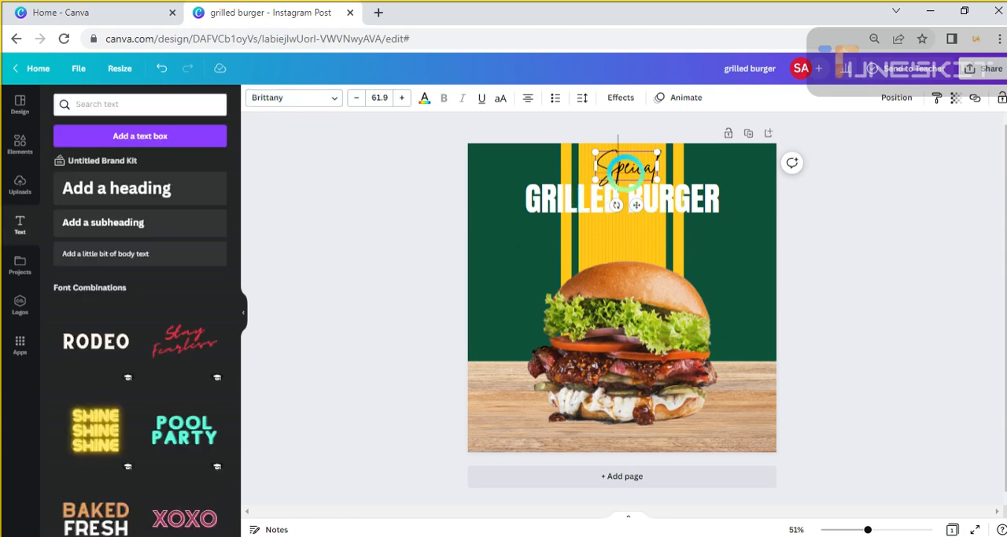
left_click(871, 303)
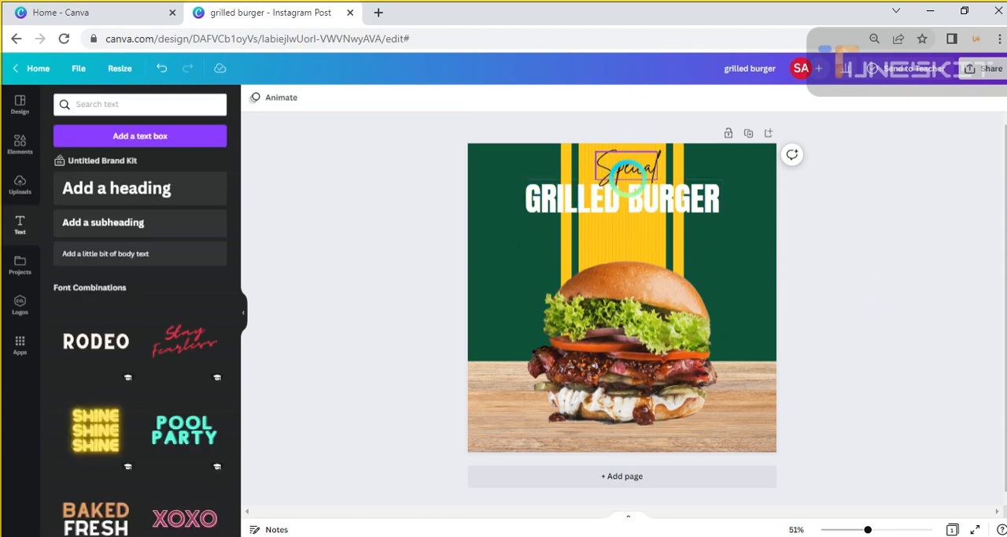
left_click(626, 167)
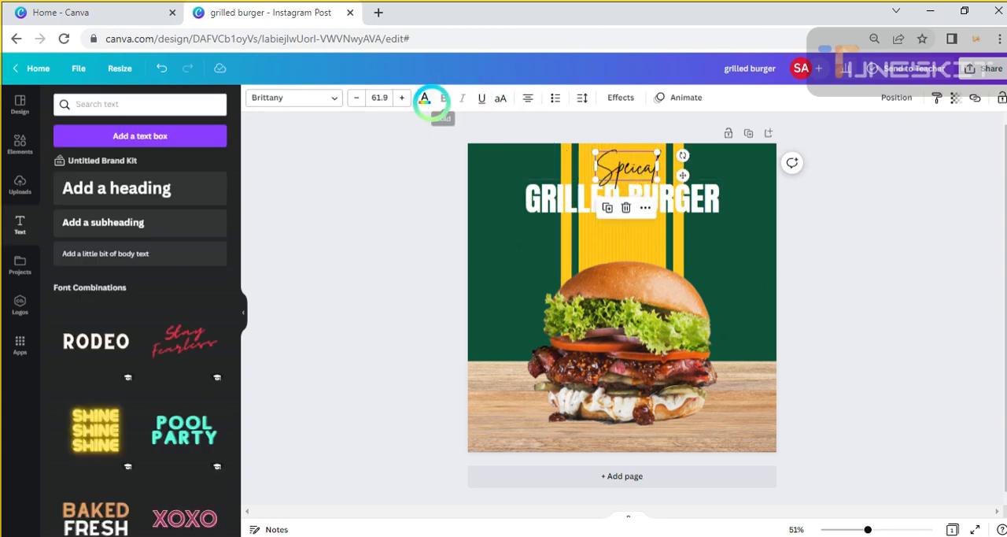
left_click(425, 98)
left_click(155, 156)
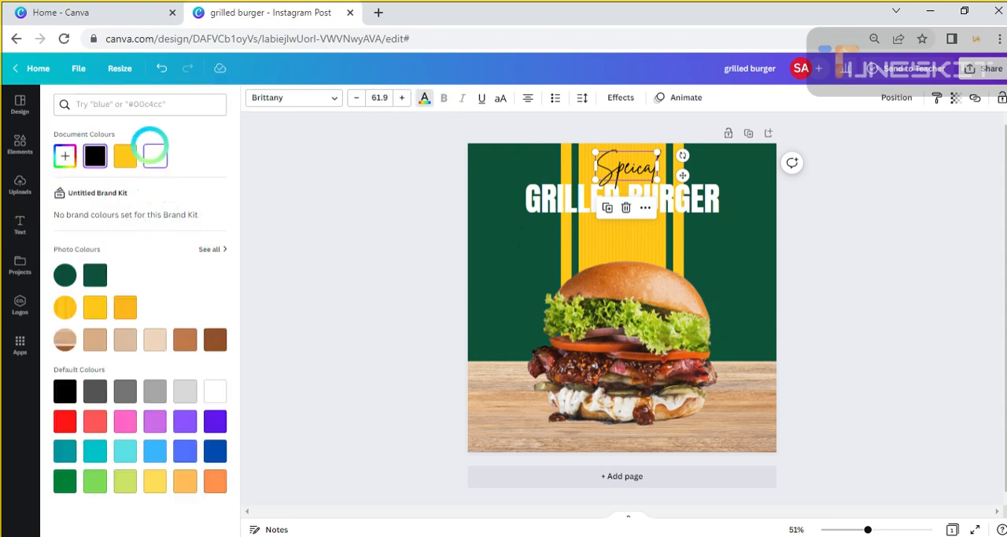
Shrink the "Speical" text to size 52.6 and move it and the GRILLED BURGER title closer to the design's upper edge
left_click(616, 166)
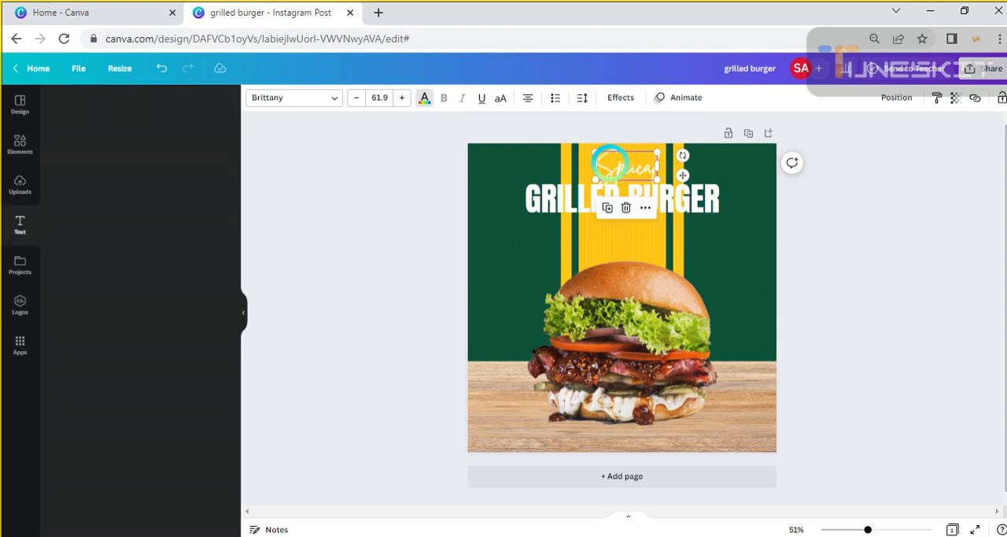
left_click_drag(592, 152, 623, 162)
left_click(902, 250)
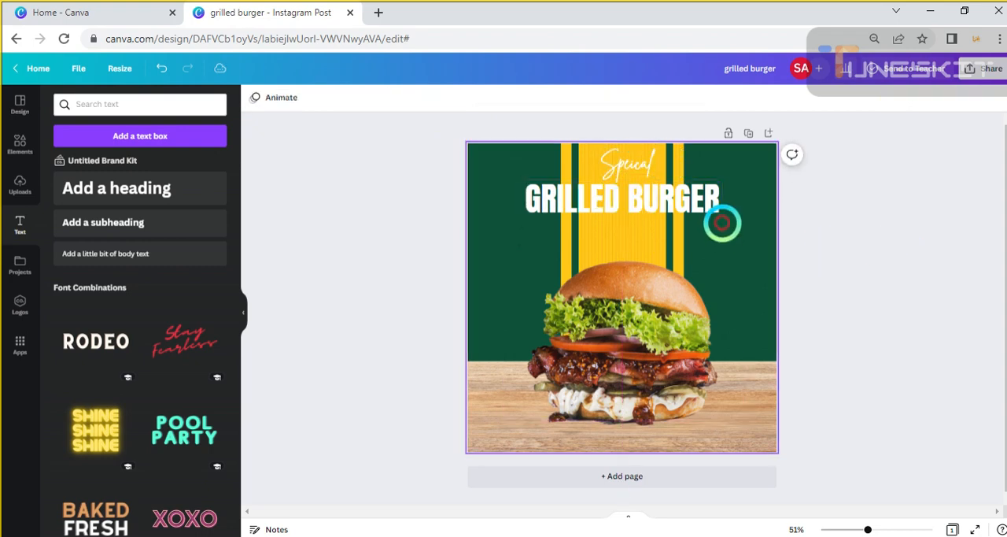
left_click(691, 212)
mouse_move(691, 213)
left_mouse_down()
mouse_move(661, 215)
mouse_move(682, 222)
left_mouse_up()
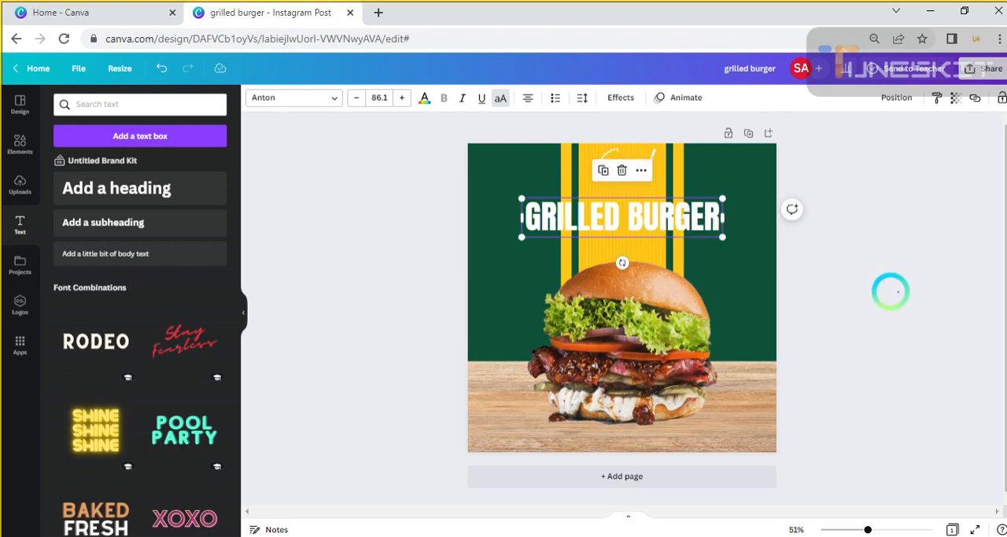
left_click(890, 292)
mouse_move(634, 166)
left_mouse_down()
mouse_move(623, 169)
mouse_move(633, 187)
mouse_move(638, 164)
mouse_move(626, 158)
left_mouse_up()
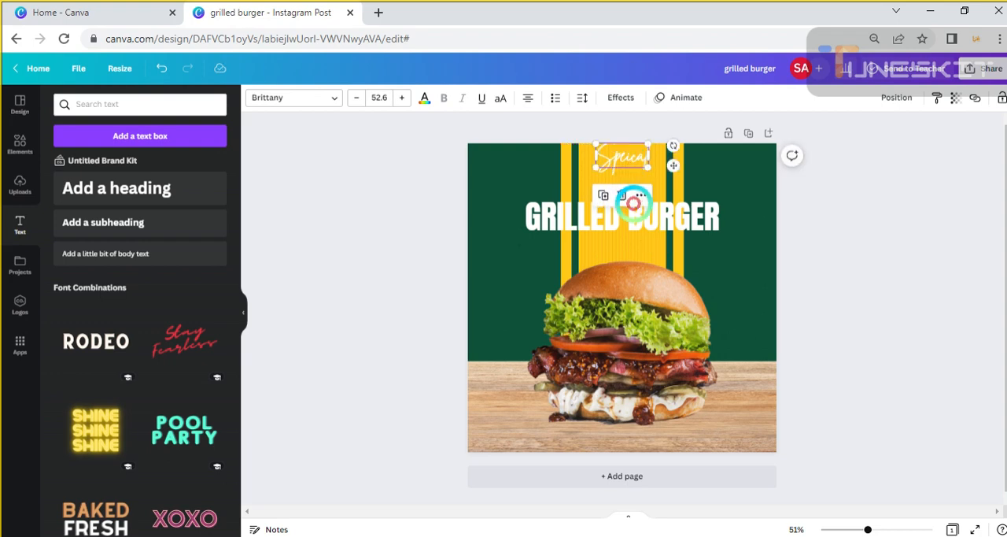
left_click_drag(647, 214, 655, 187)
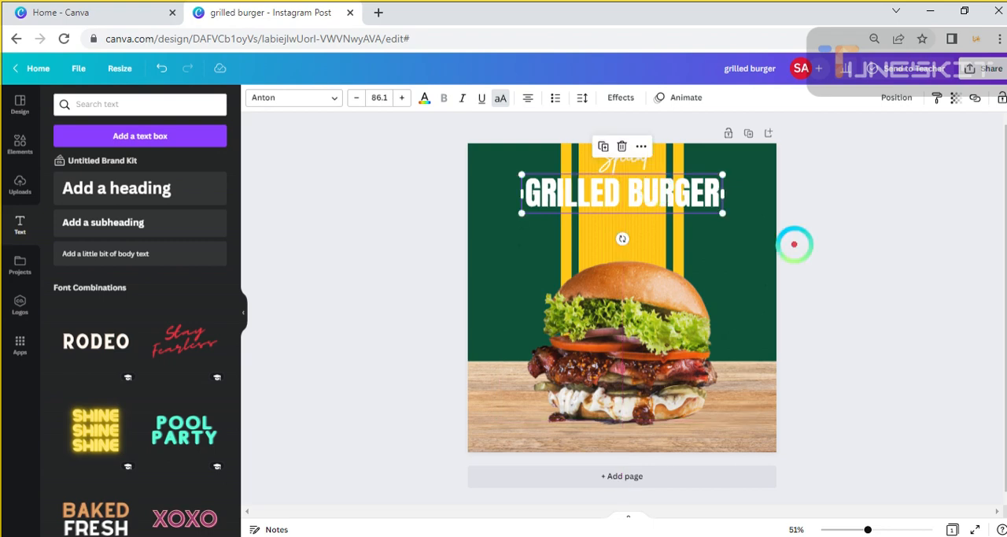
left_click(863, 267)
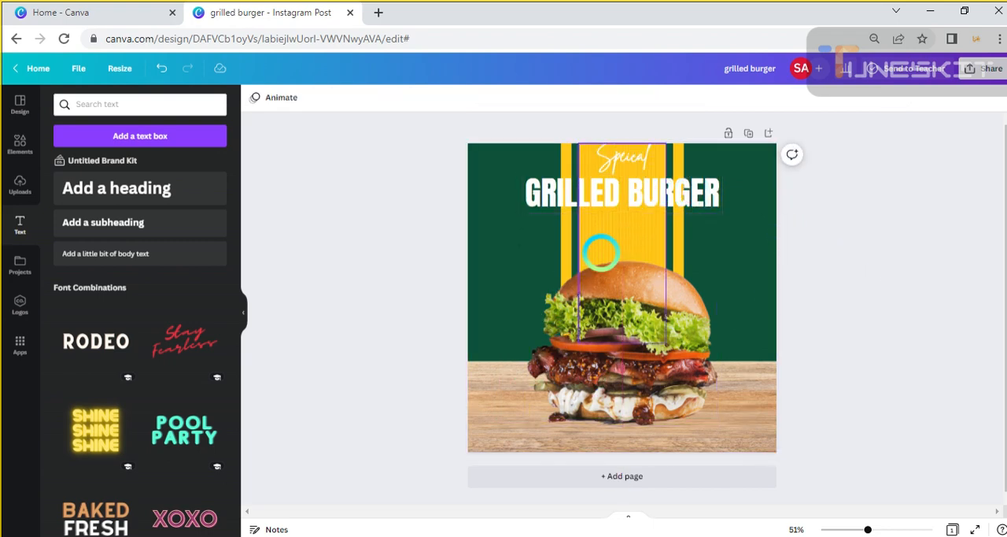
Apply a Shadow effect in black to the GRILLED BURGER title
left_click(596, 198)
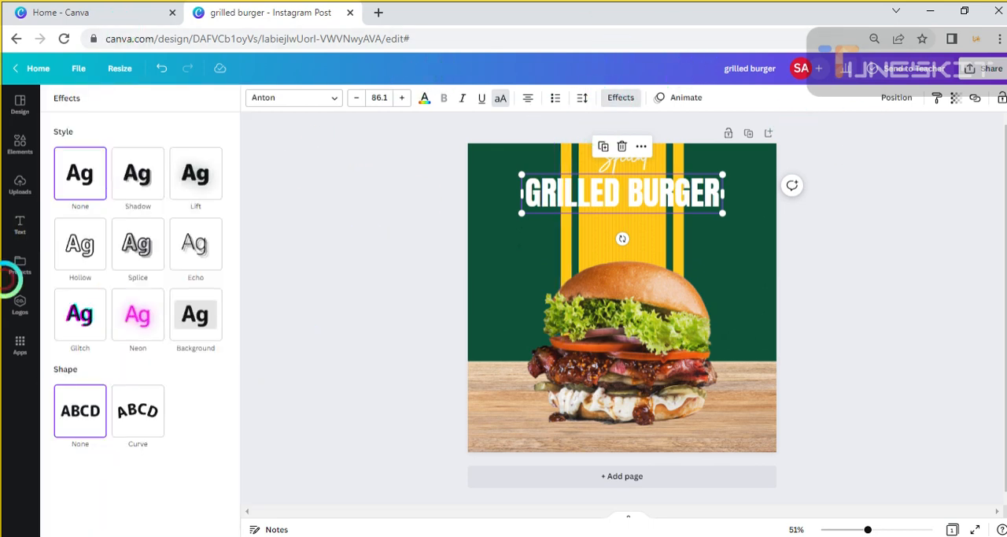
left_click(140, 174)
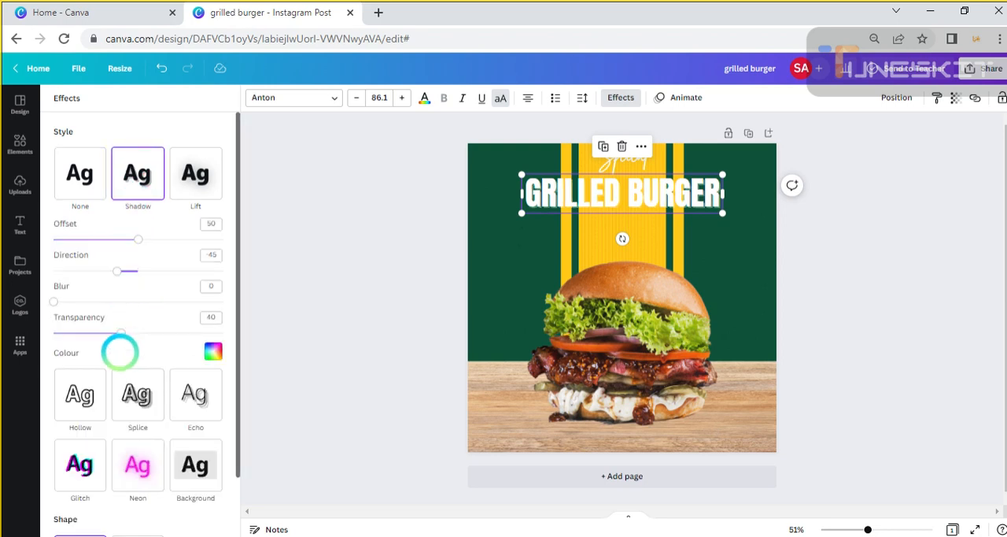
left_click(211, 354)
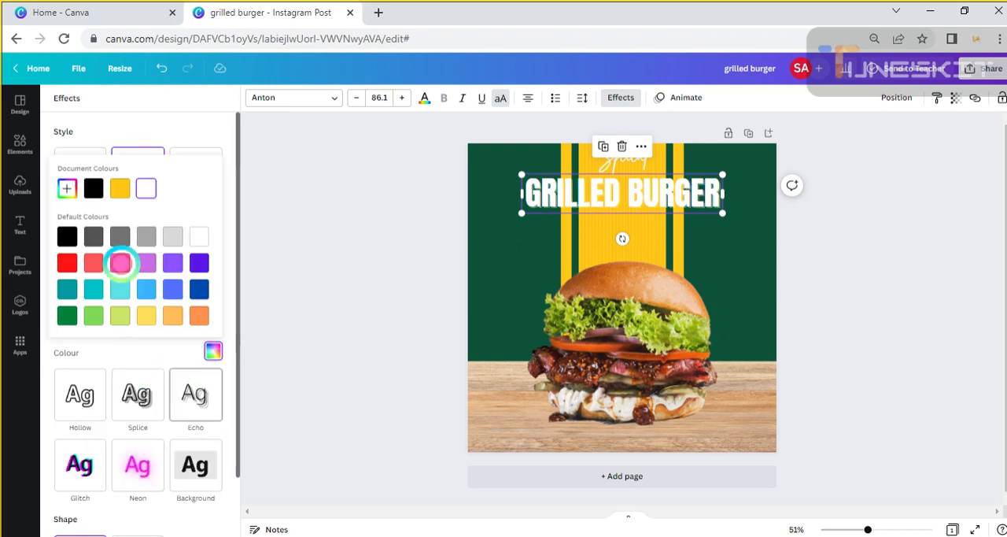
left_click(95, 189)
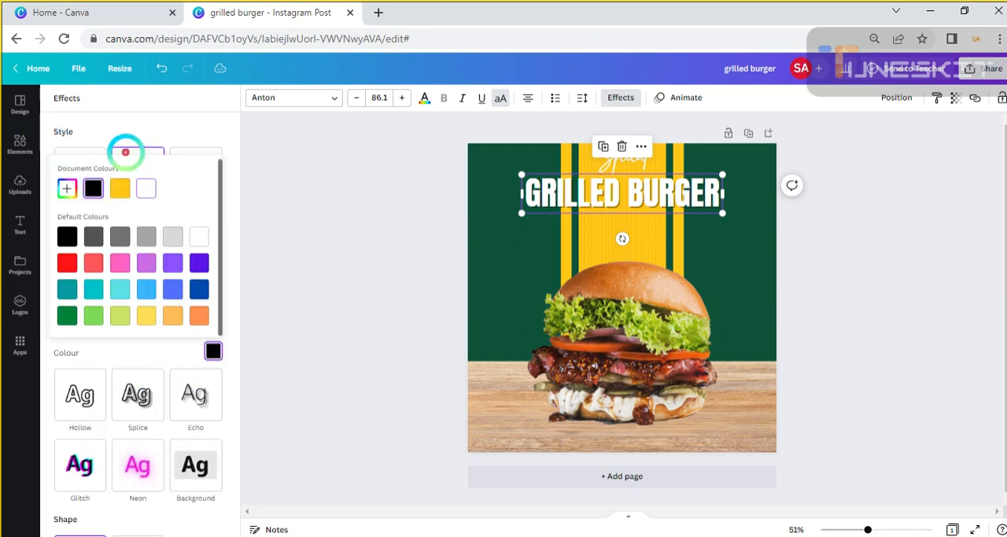
left_click(162, 123)
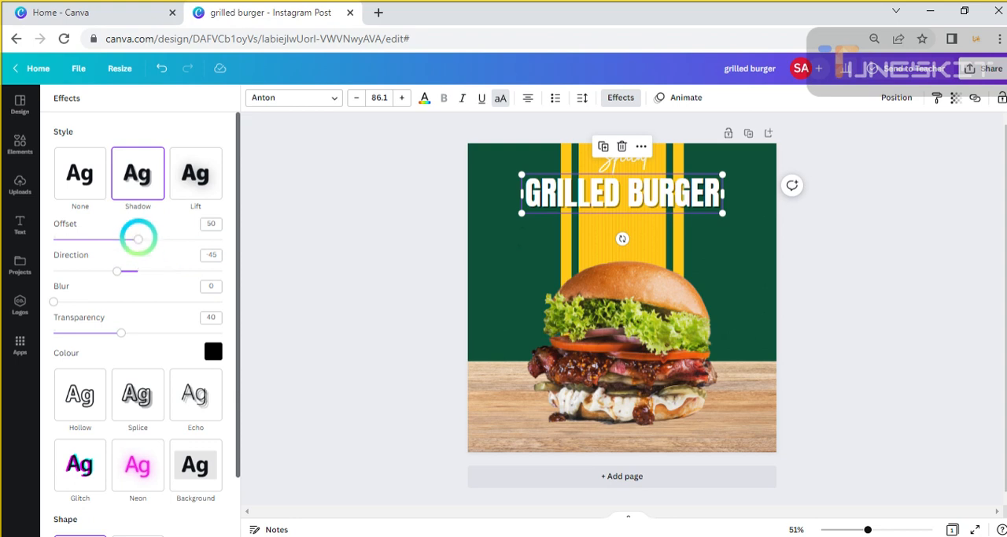
Set the title shadow's offset to 65, blur to 38 and transparency to 58
left_click_drag(142, 239, 161, 239)
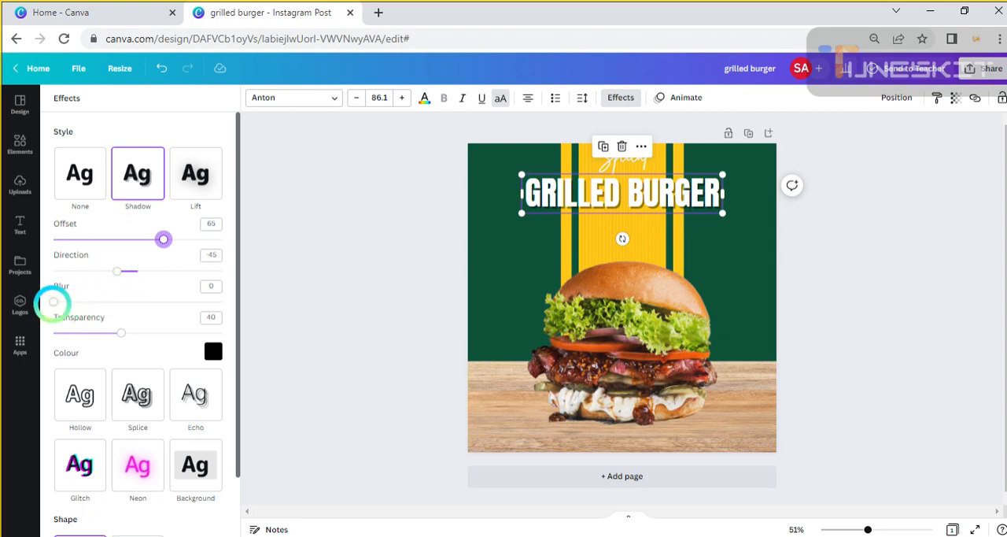
left_click_drag(53, 302, 110, 302)
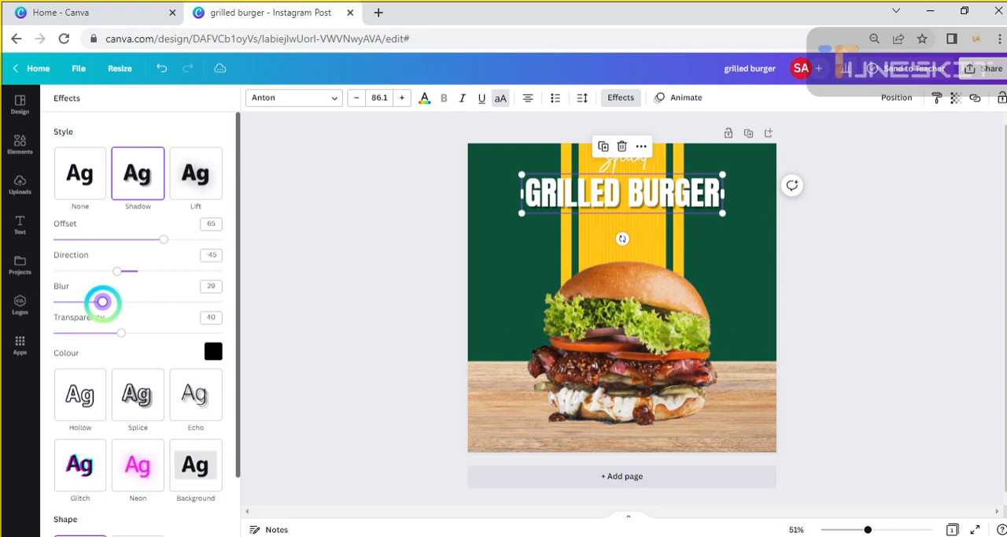
left_click_drag(103, 302, 154, 332)
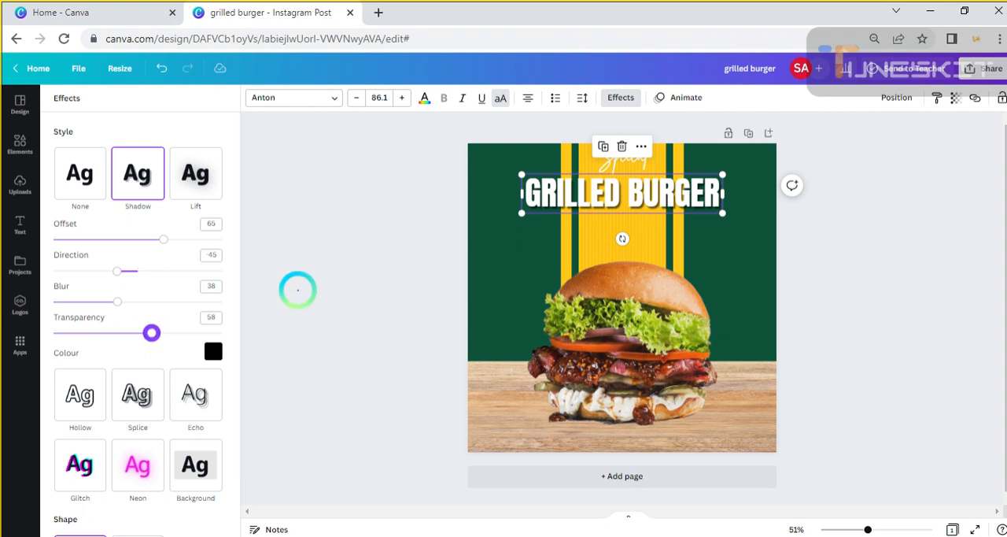
left_click(297, 290)
left_click(865, 254)
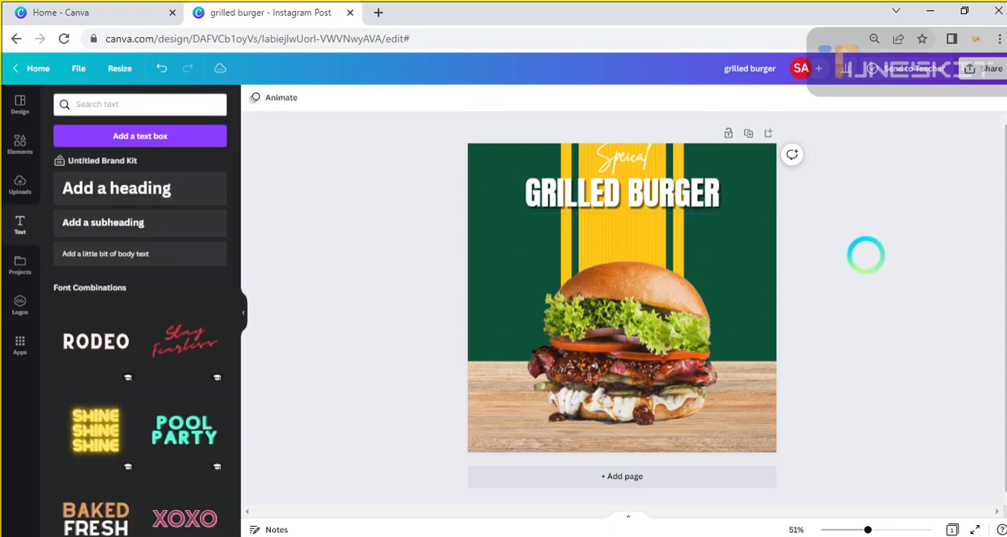
Move the "Speical" text slightly down so it sits centred directly above the GRILLED BURGER title
left_click_drag(618, 200, 613, 194)
left_click(929, 299)
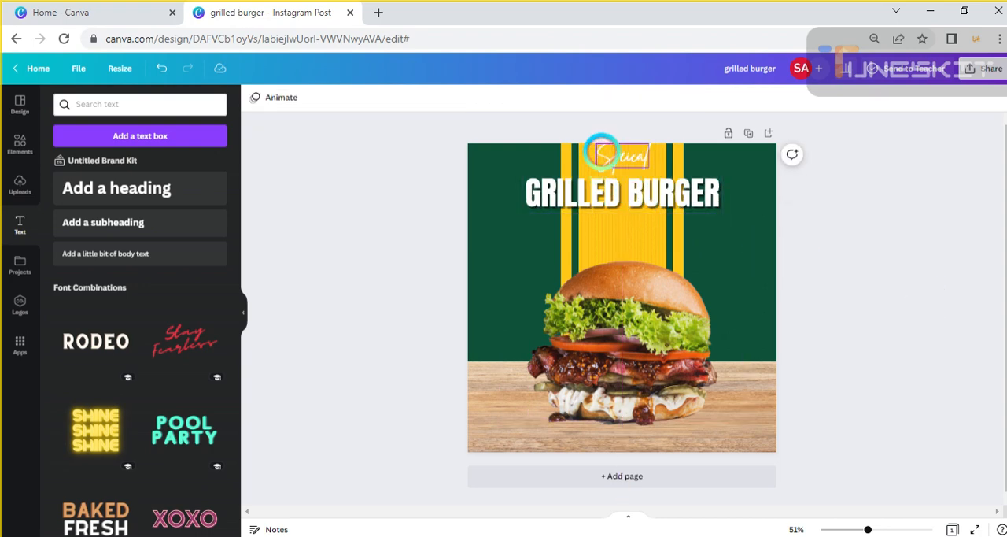
left_click(603, 154)
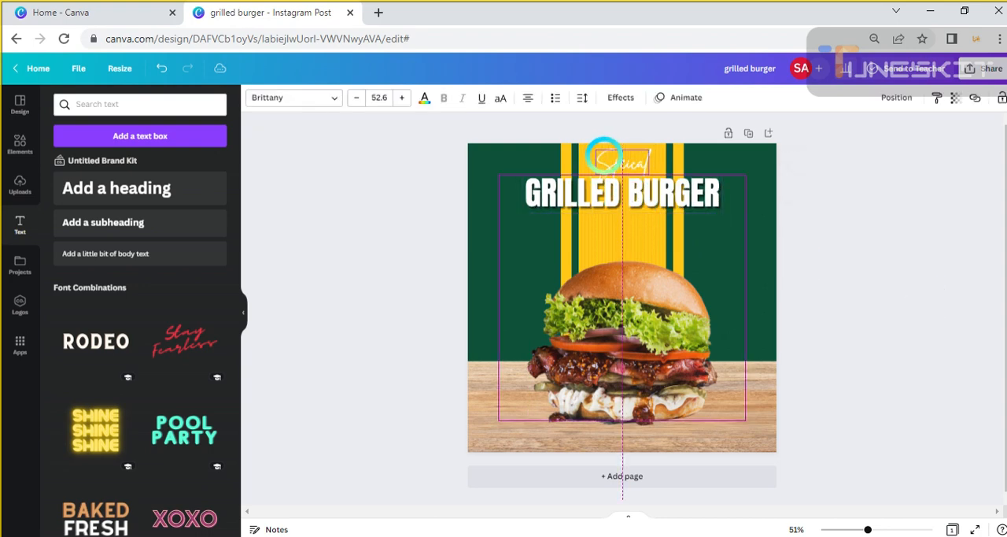
left_click(864, 290)
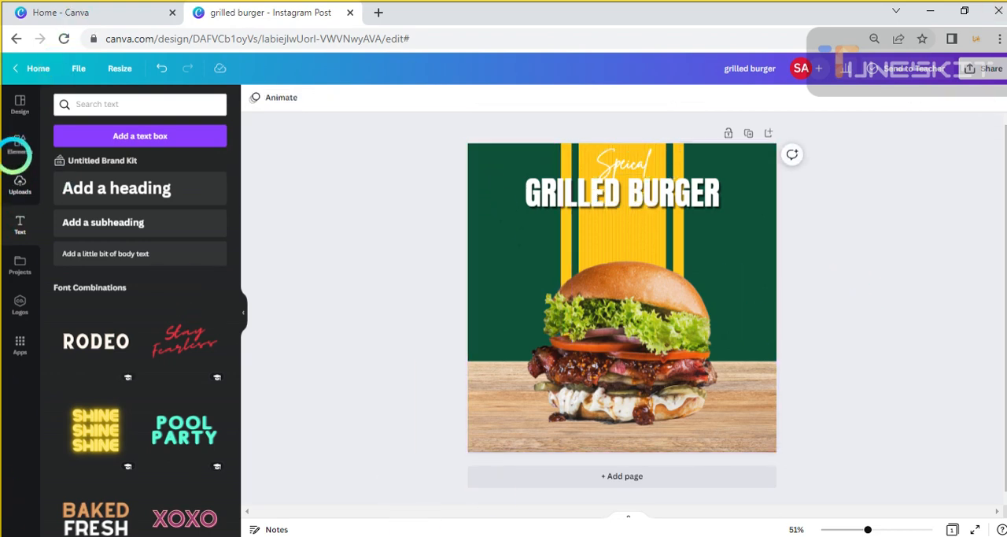
Search the design elements for "rectagle" and limit the results to graphics
left_click(17, 146)
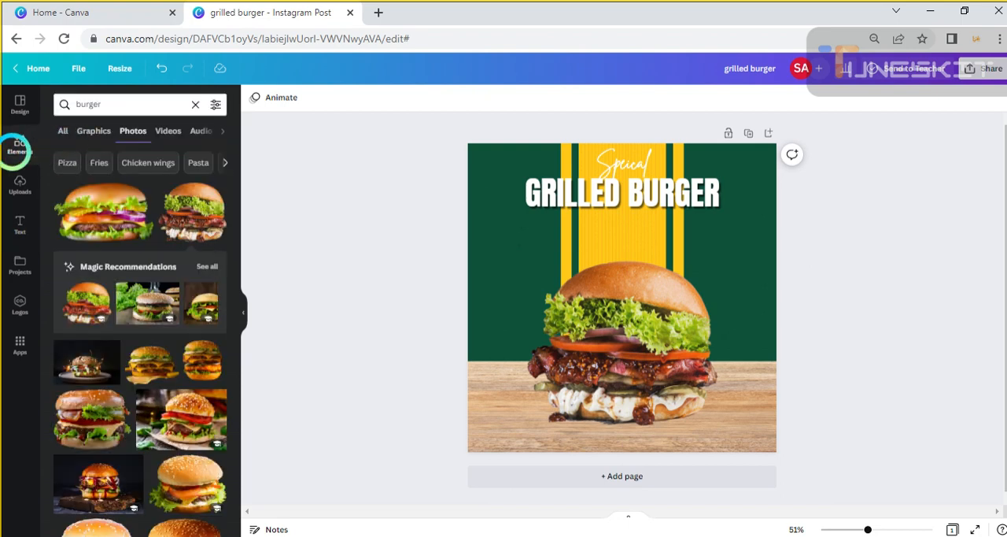
double_click(105, 103)
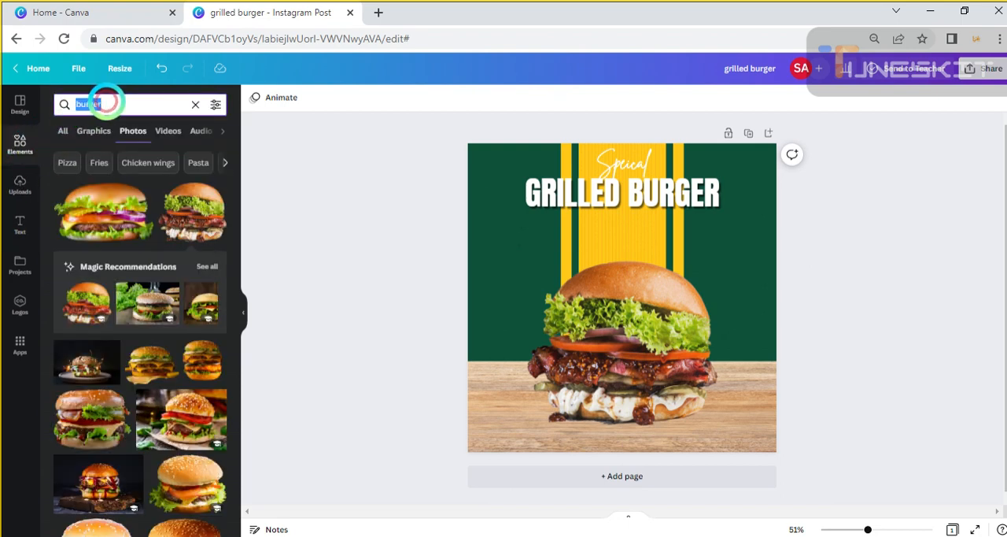
key("BackSpace")
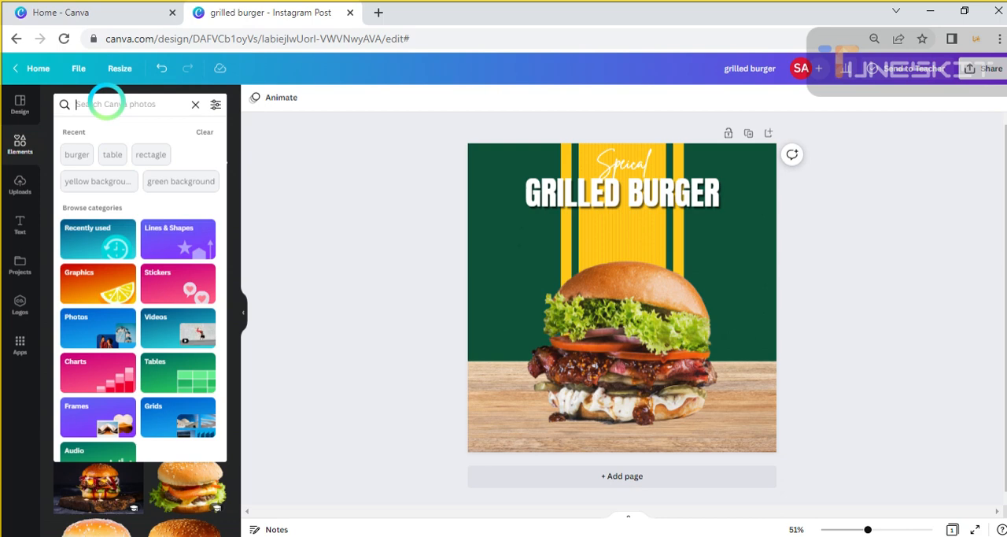
type("re")
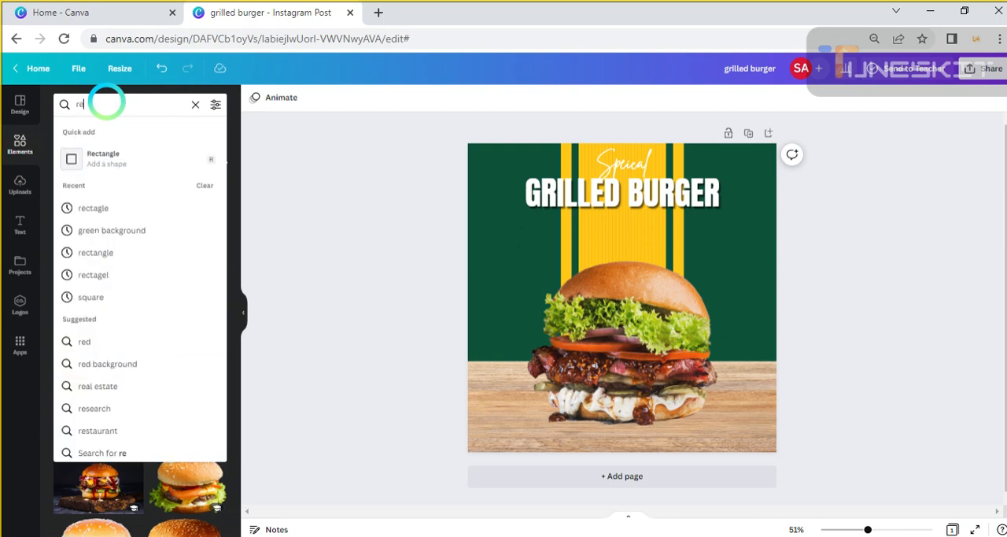
type("ctagle")
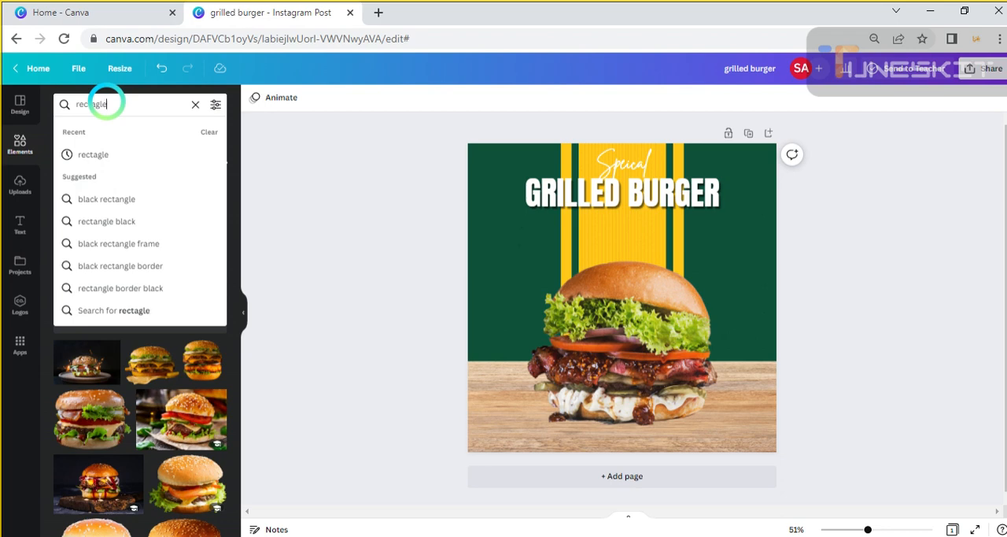
key("Return")
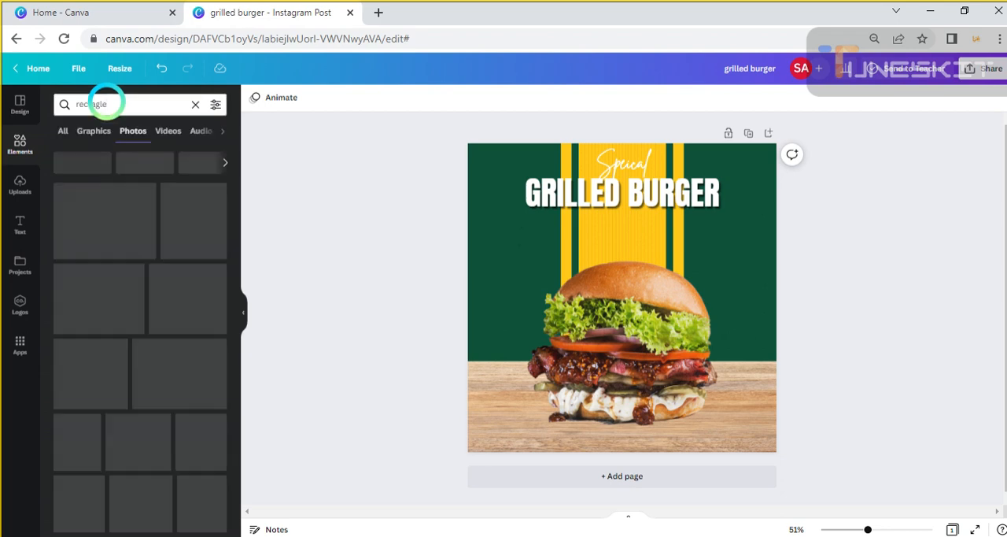
left_click(62, 131)
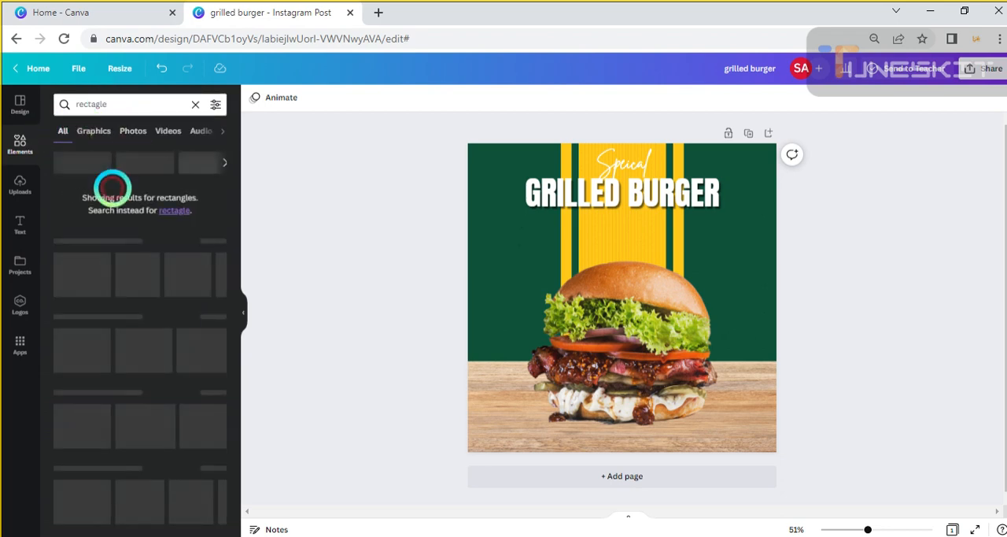
left_click(93, 130)
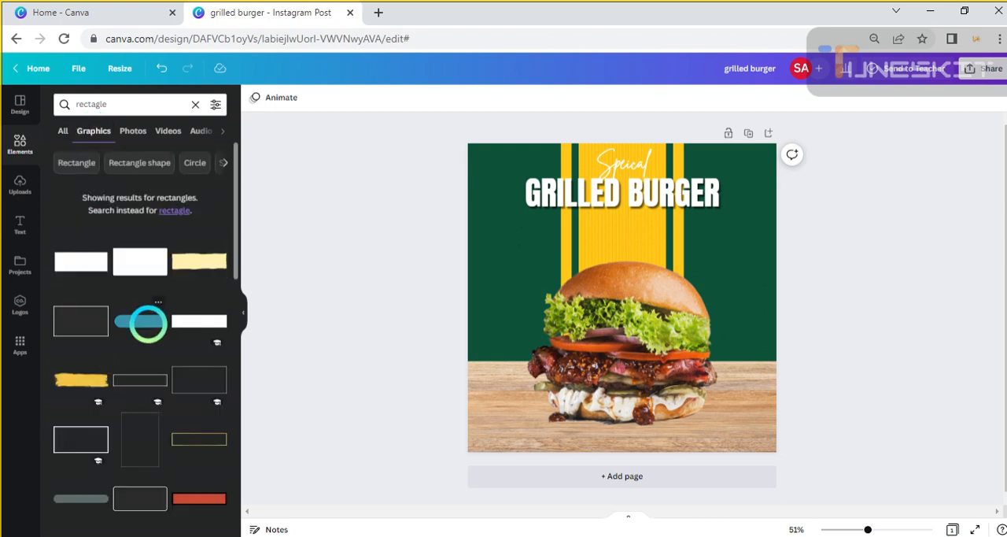
Add the blue rounded rectangle graphic, shrink it and place it in the lower-right corner of the design
left_click(143, 321)
left_click_drag(618, 298, 706, 439)
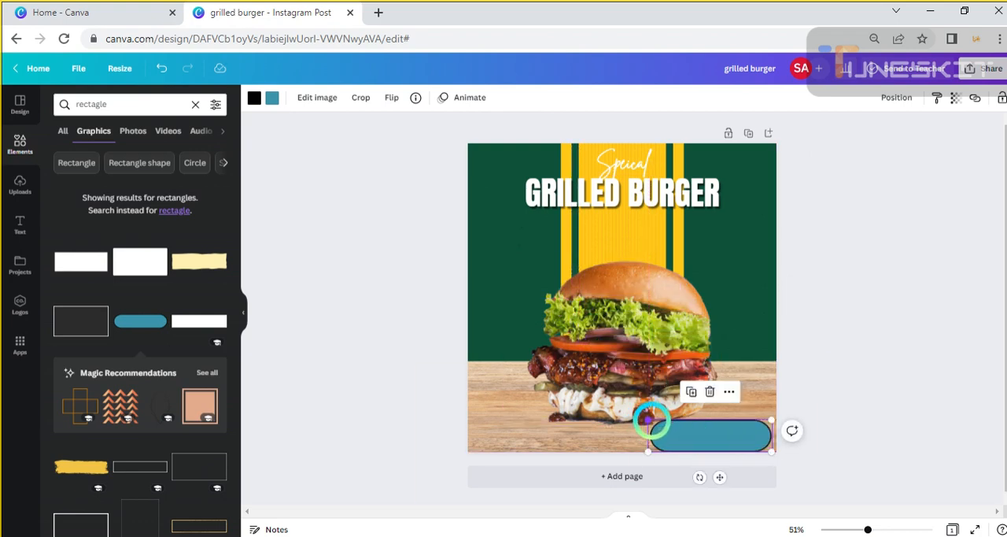
left_click_drag(650, 421, 677, 422)
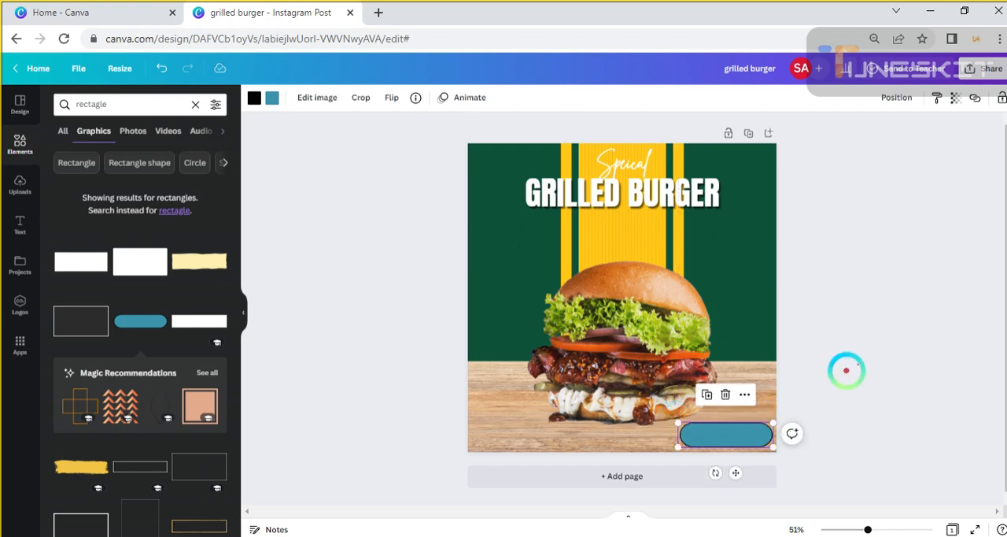
left_click(849, 366)
Recolour both the fill and the outline of the rounded rectangle with the document's yellow
left_click(725, 426)
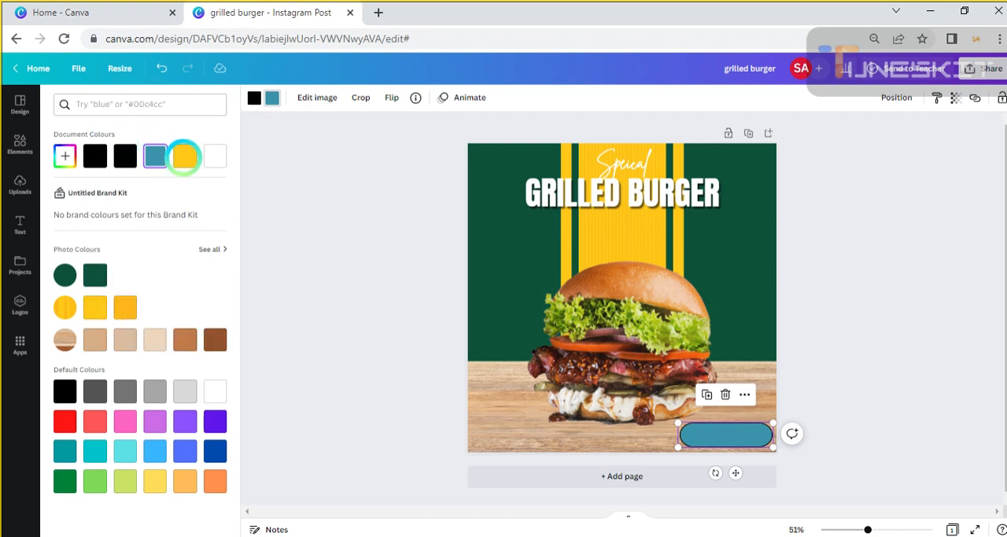
left_click(185, 155)
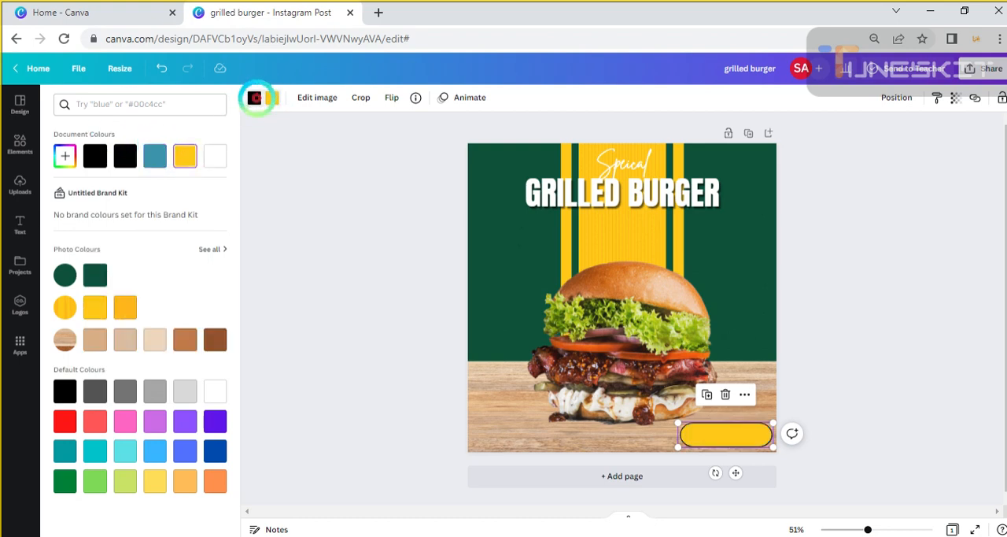
left_click(254, 98)
left_click(181, 155)
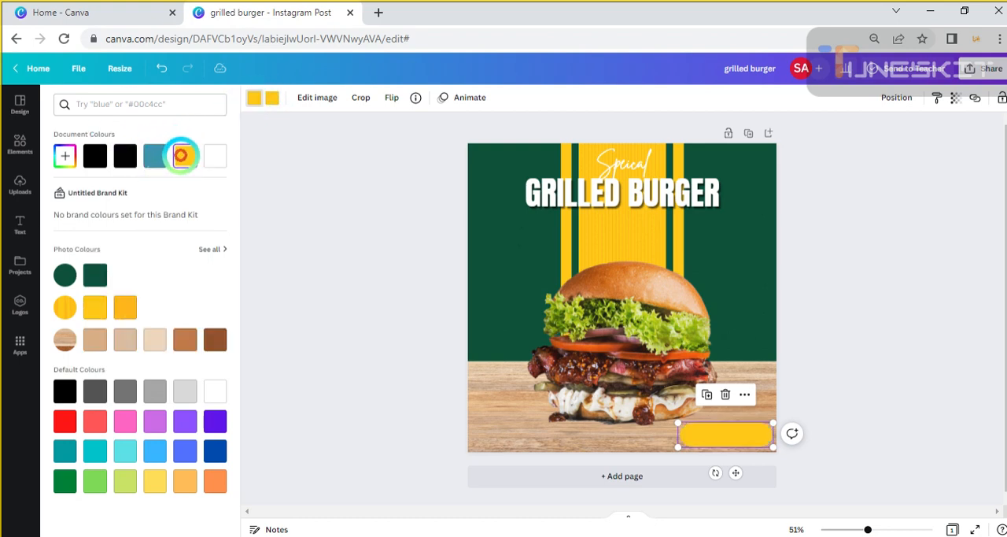
Add a subheading text box and place it over the yellow rounded rectangle in the design's lower-right corner
left_click(873, 287)
left_click(854, 306)
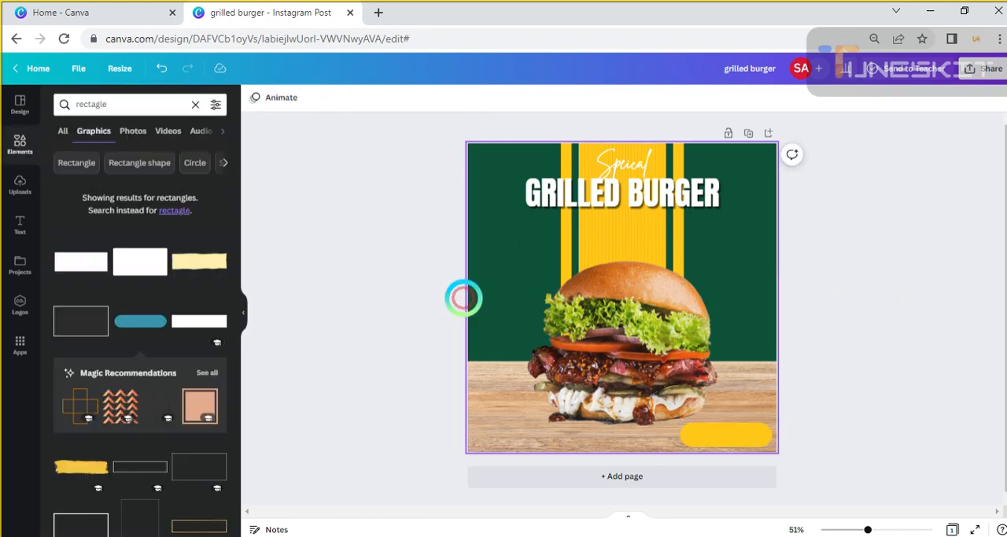
left_click(21, 228)
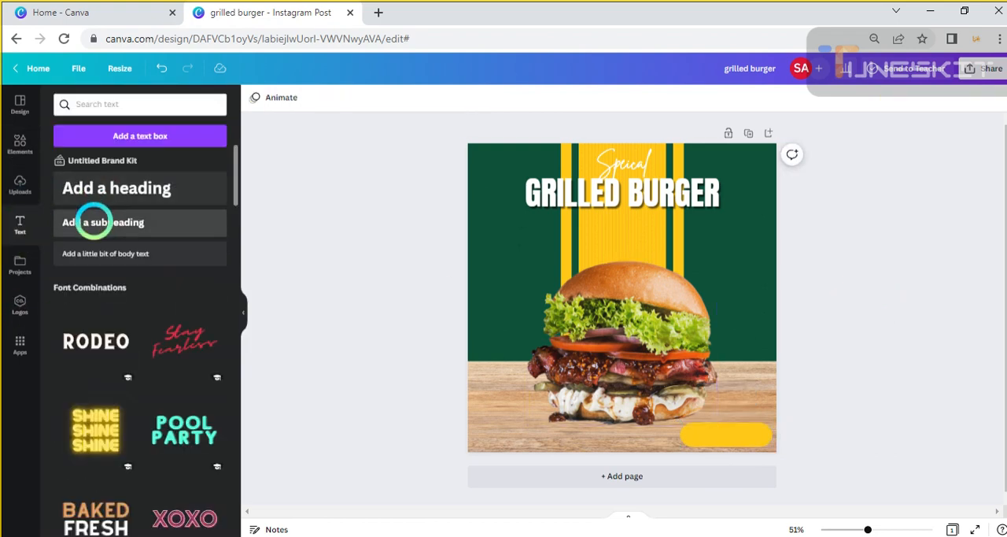
left_click(93, 222)
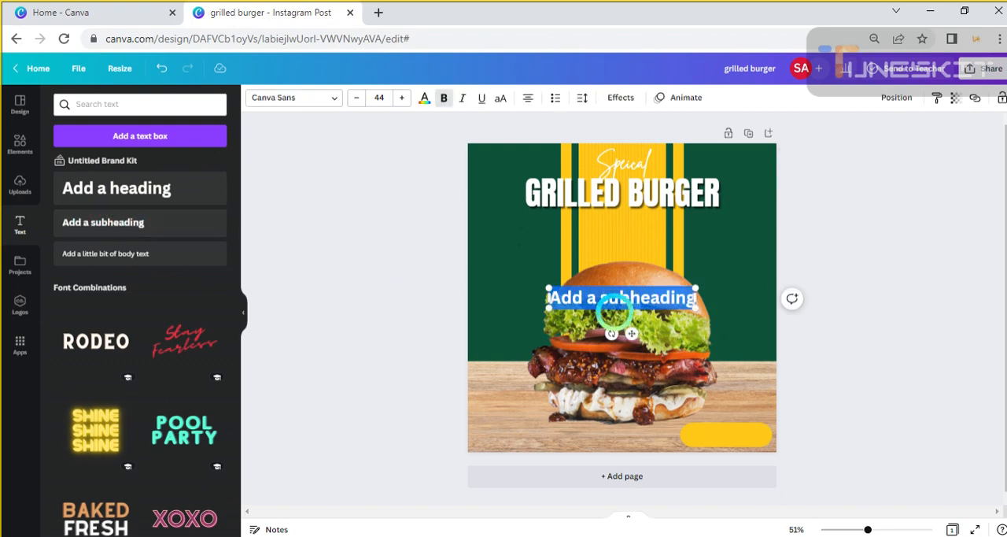
left_click_drag(618, 311, 705, 445)
Replace the placeholder with the text "order now" and widen its text box
key("BackSpace")
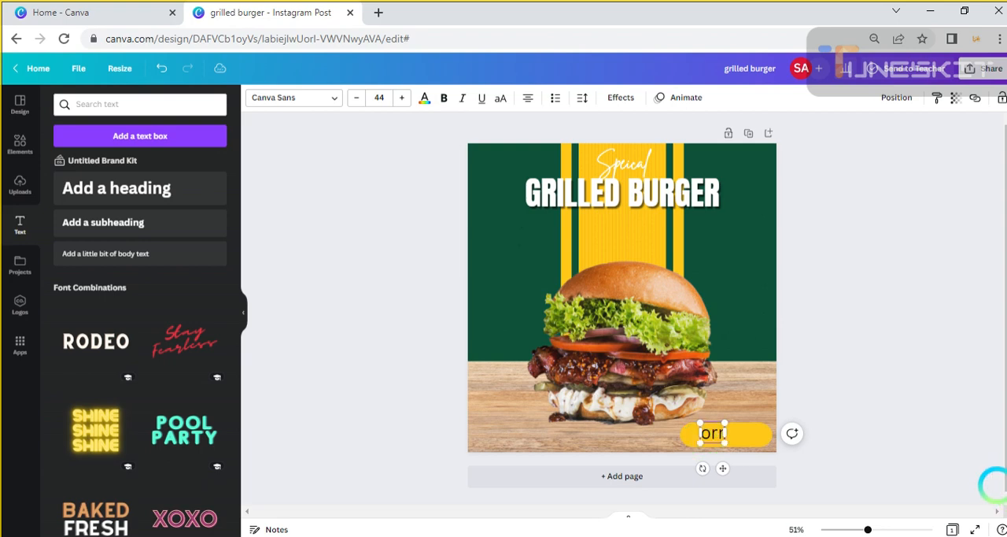
left_click(996, 485)
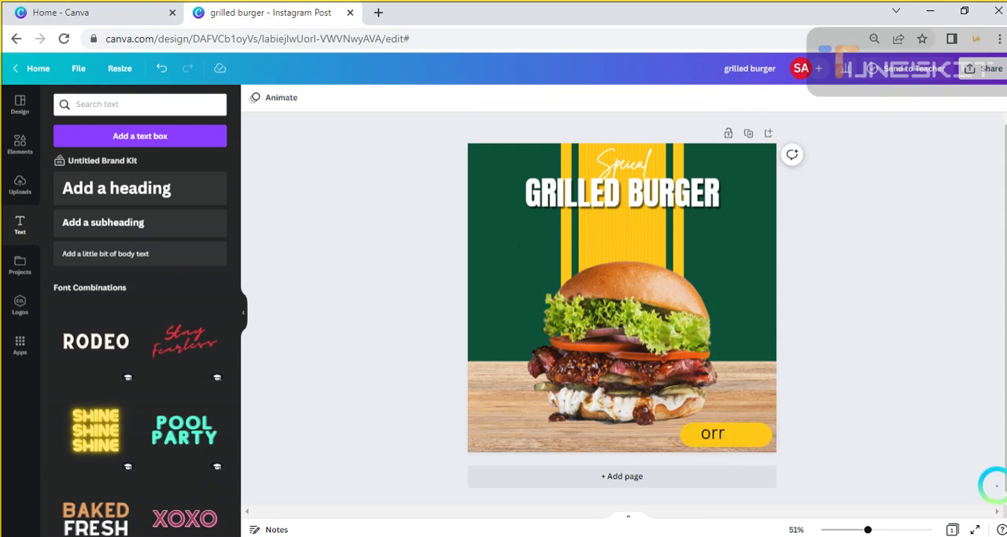
double_click(713, 432)
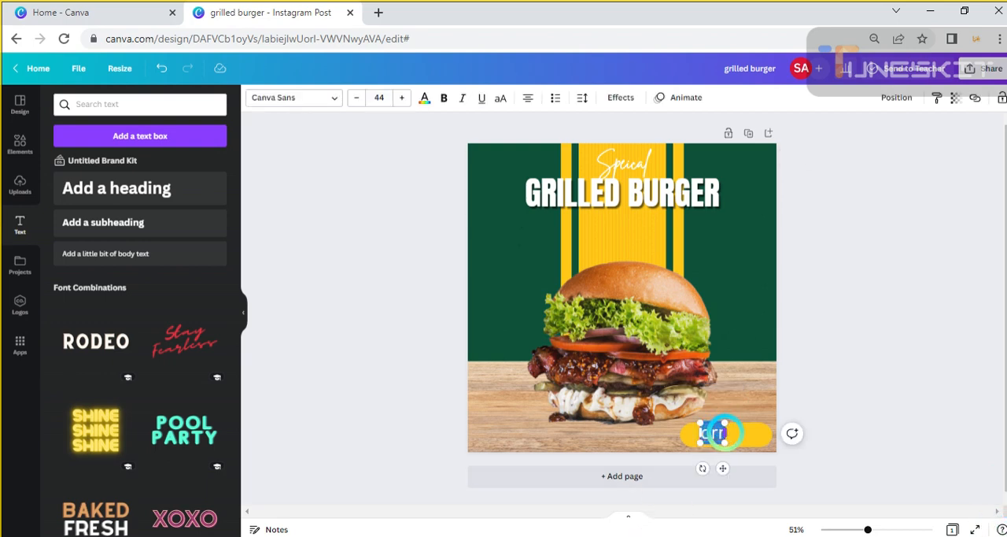
left_click_drag(725, 432, 768, 432)
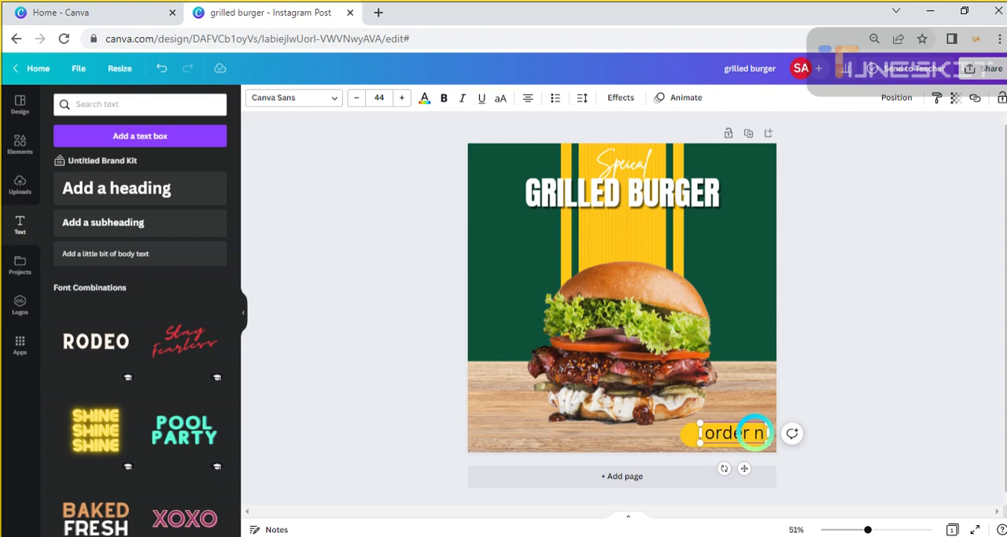
type("ow")
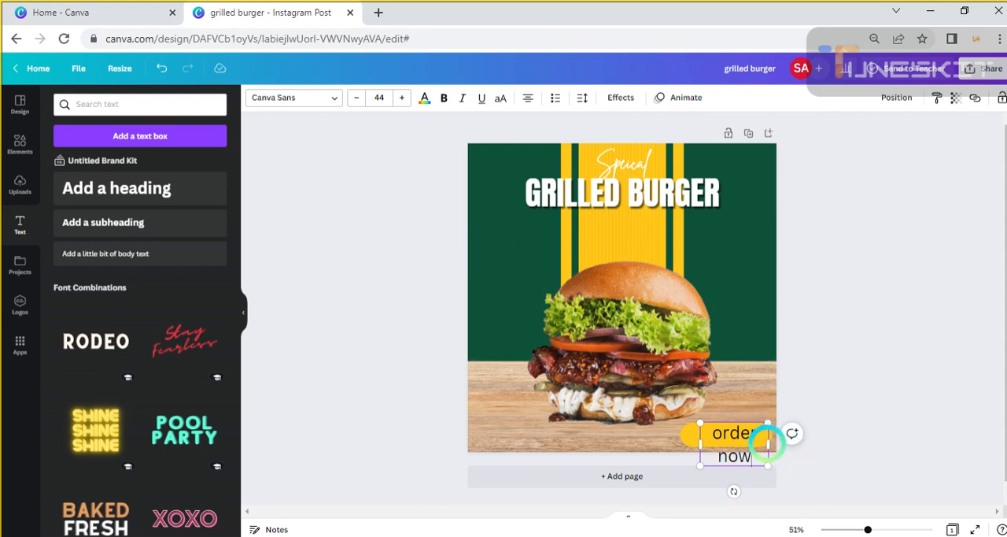
Reposition and widen the "order now" text box over the yellow label so the words fit on one line
left_click(768, 445)
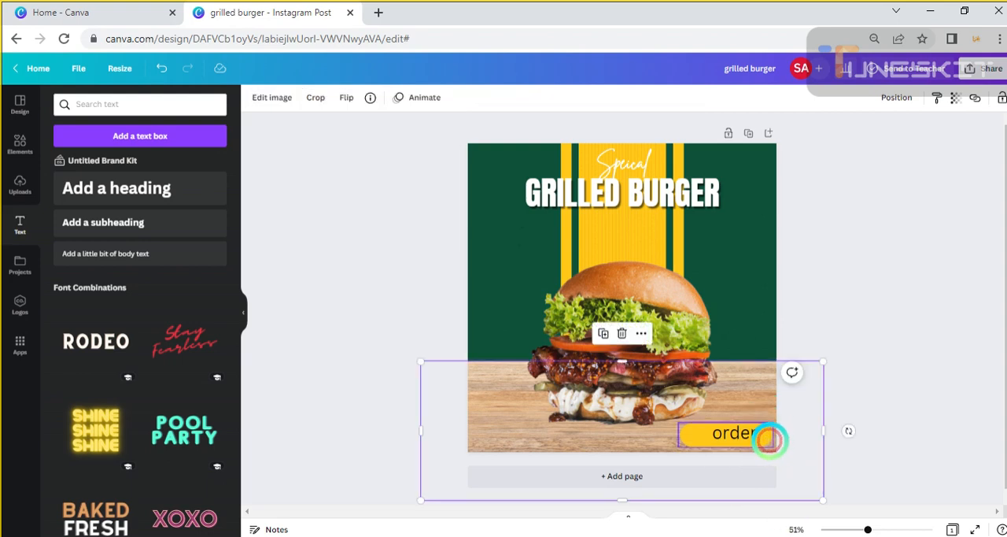
left_click(760, 441)
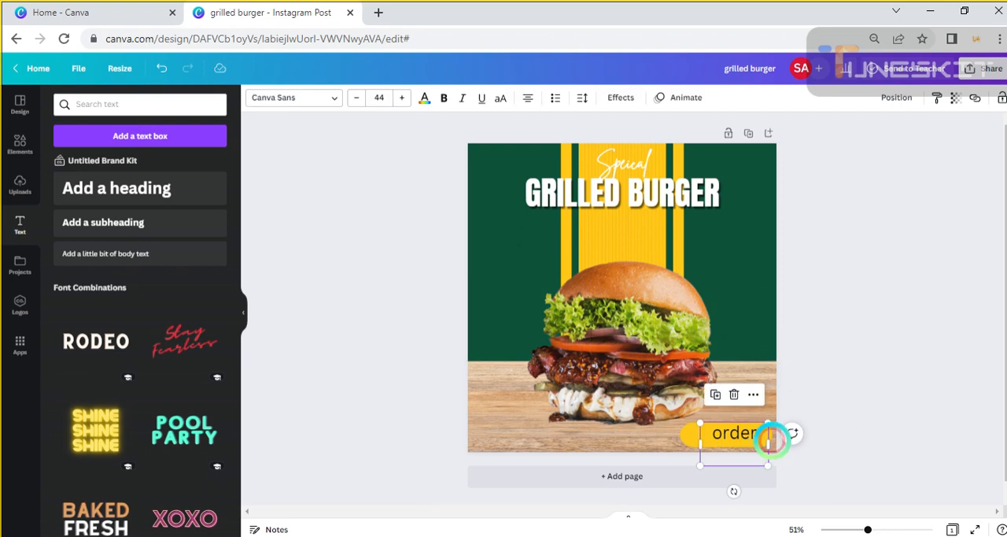
left_click_drag(770, 441, 728, 442)
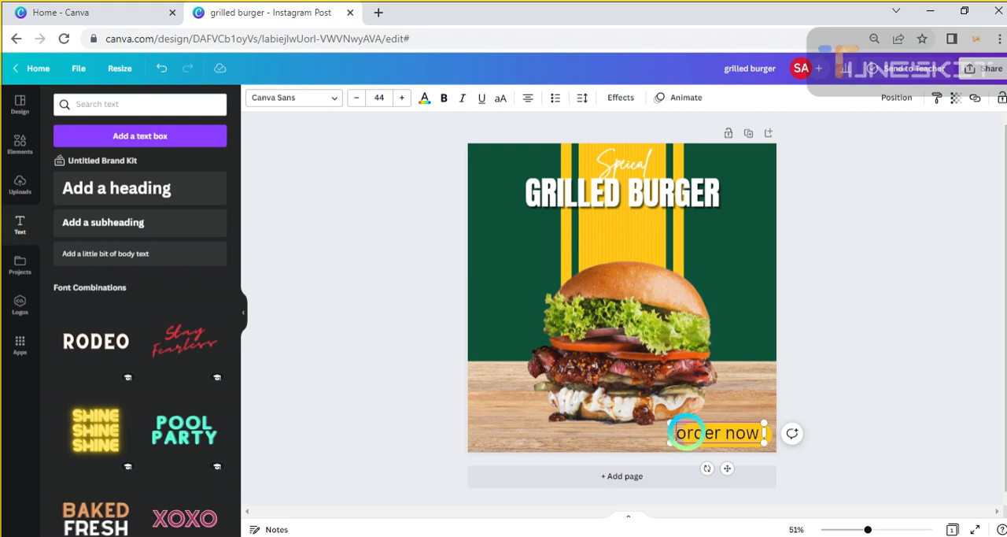
Capitalise both words of the label text so it reads "Order Now"
double_click(684, 433)
left_click(686, 433)
key("BackSpace")
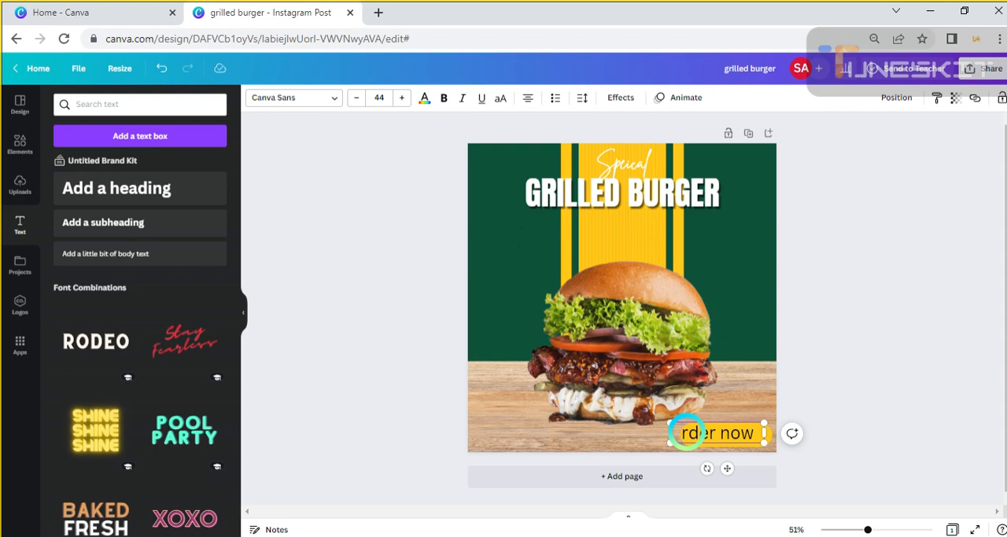
type("O")
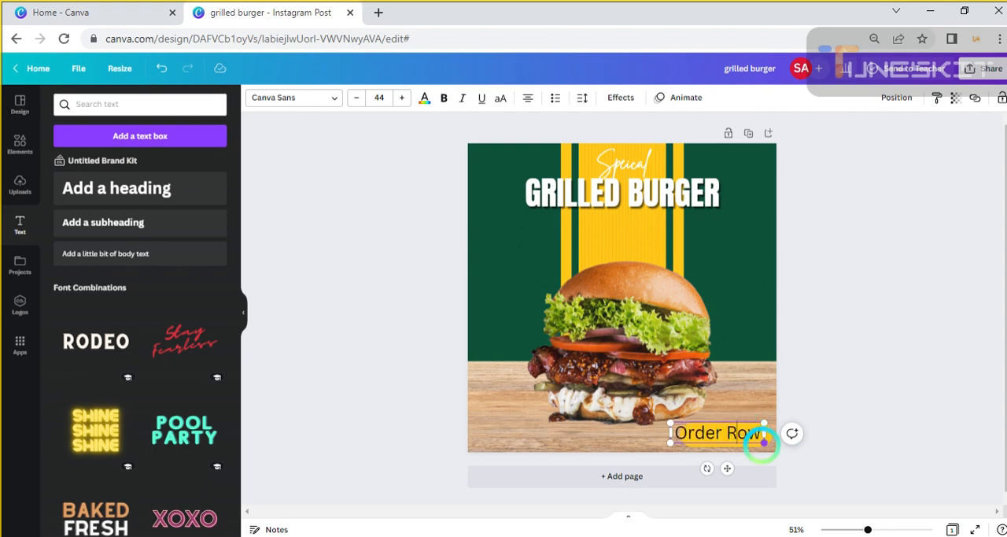
key("BackSpace")
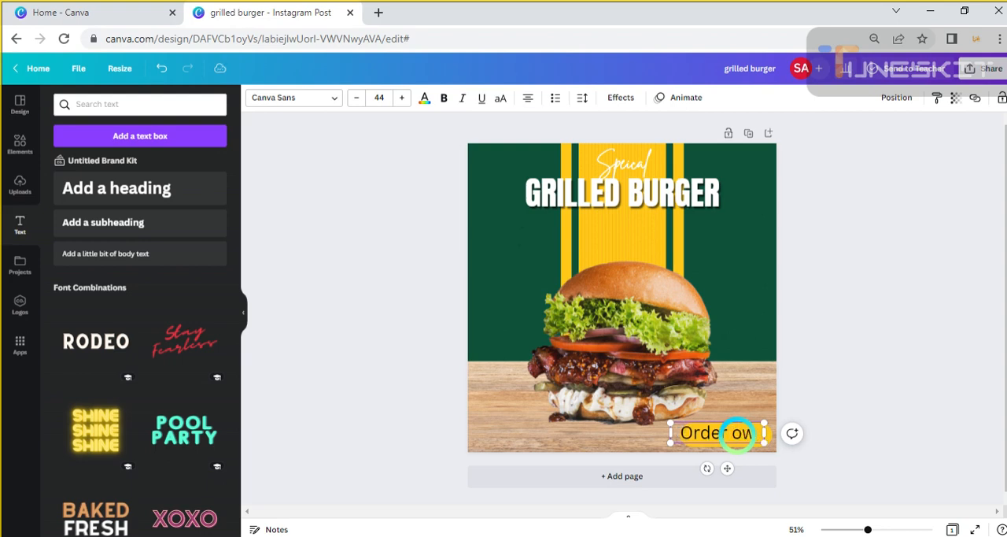
type("N")
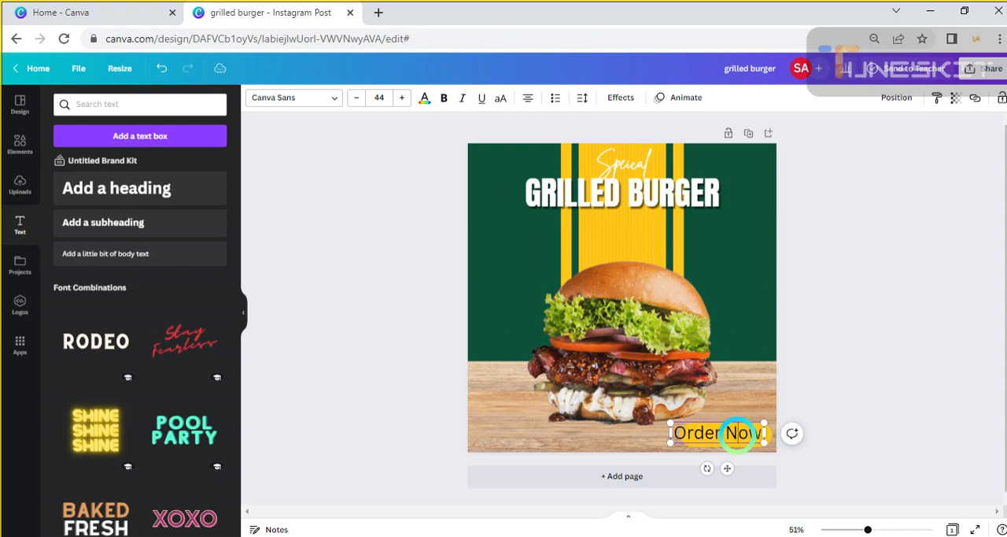
Shrink the "Order Now" text to size 33.9 so it sits centred inside the yellow label
left_click(668, 425)
left_click_drag(668, 426, 714, 441)
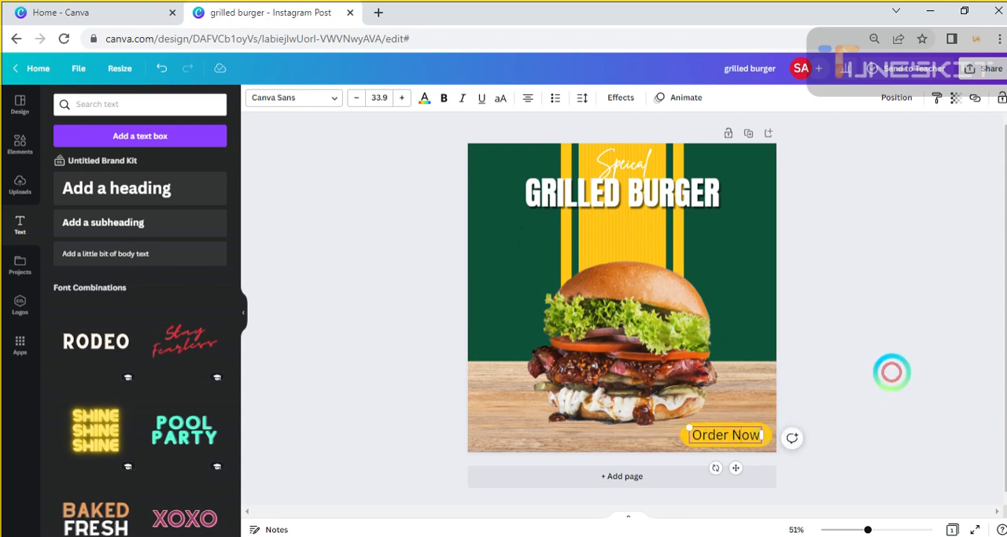
left_click(892, 372)
Change the "Order Now" text colour to the document's white
left_click(734, 434)
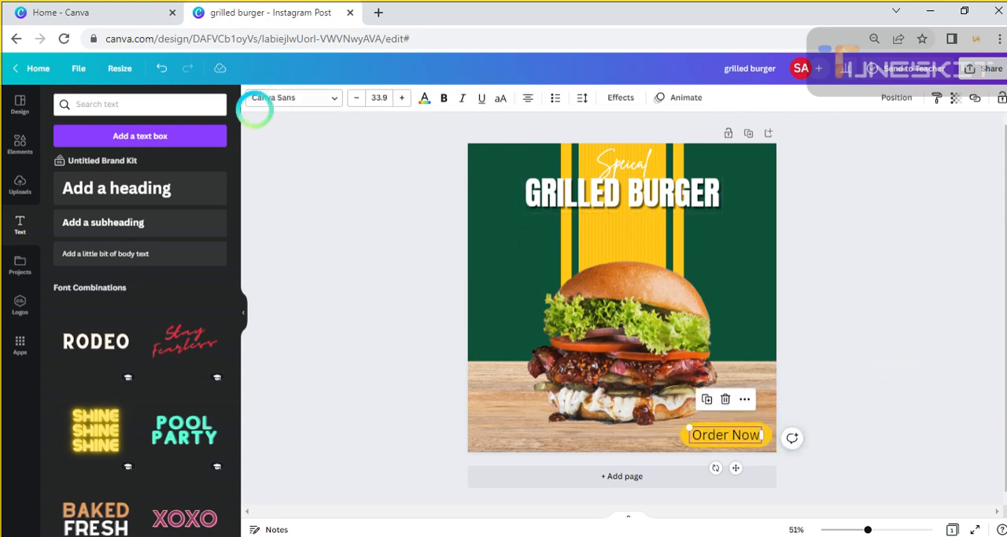
left_click(424, 98)
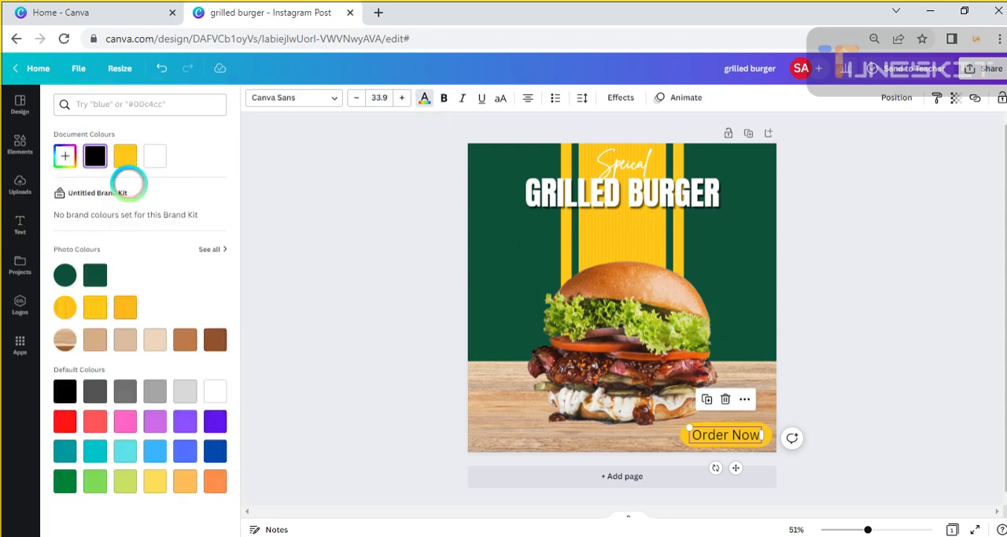
left_click(155, 155)
left_click(915, 310)
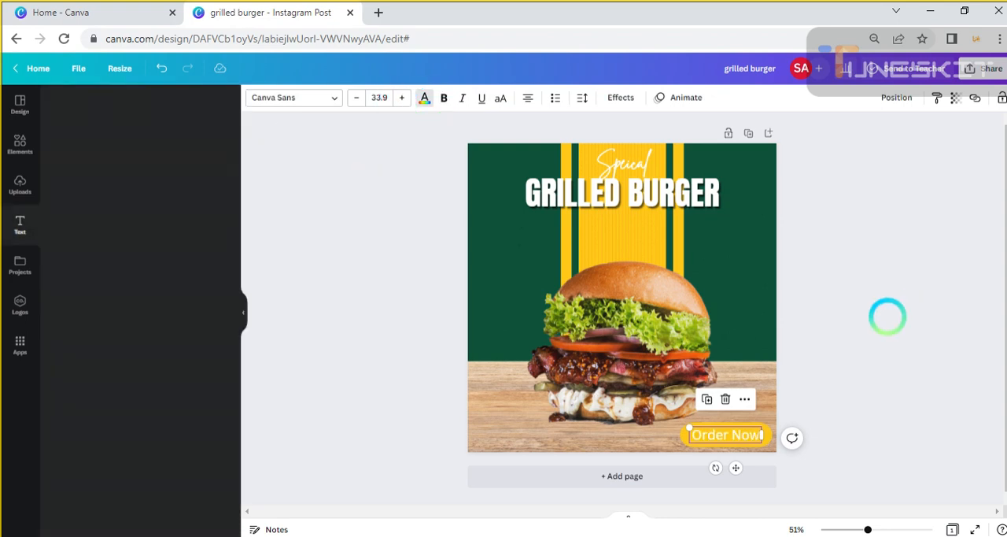
left_click(792, 398)
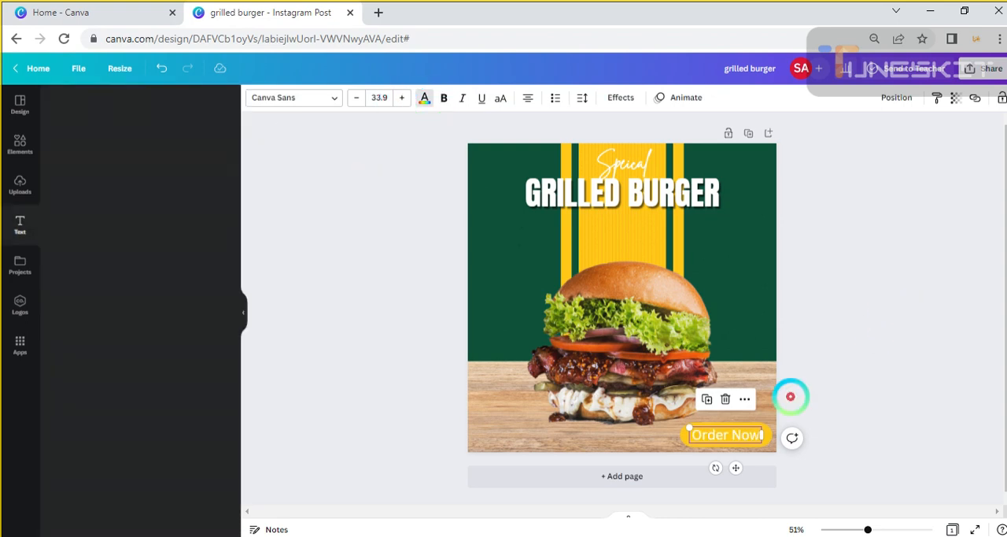
Enlarge the "Order Now" text to size 36.8 and keep it centred within the yellow label
left_click(740, 434)
left_click(852, 382)
left_click(731, 434)
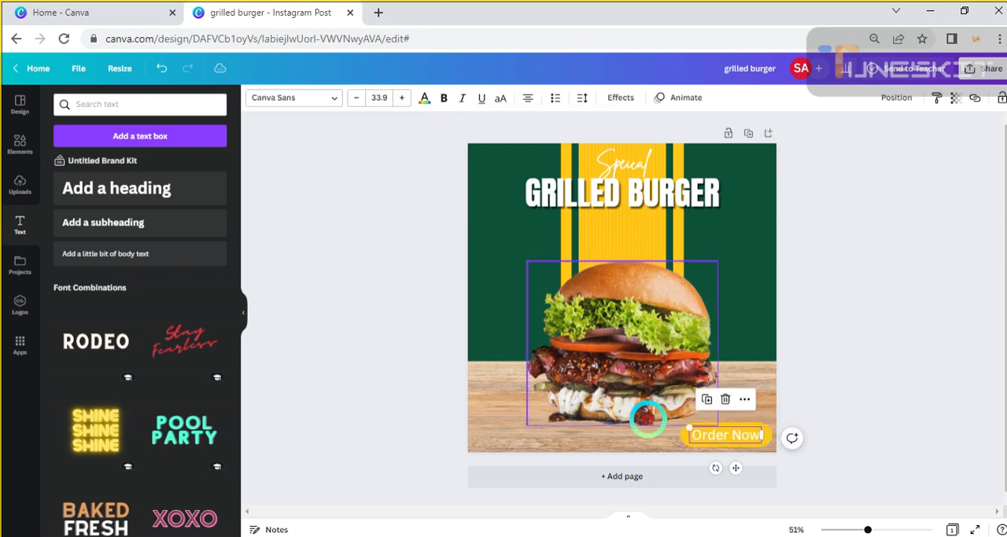
mouse_move(689, 427)
left_mouse_down()
mouse_move(675, 415)
mouse_move(713, 439)
mouse_move(733, 439)
left_mouse_up()
left_click(861, 375)
left_click(464, 375)
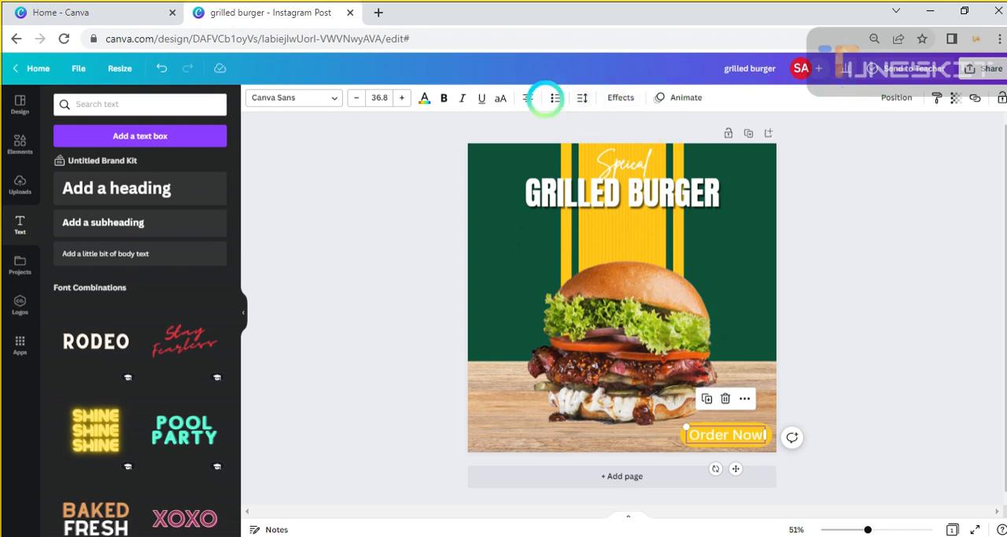
Apply the Shadow effect to the "Order Now" text with a black shadow colour
left_click(619, 96)
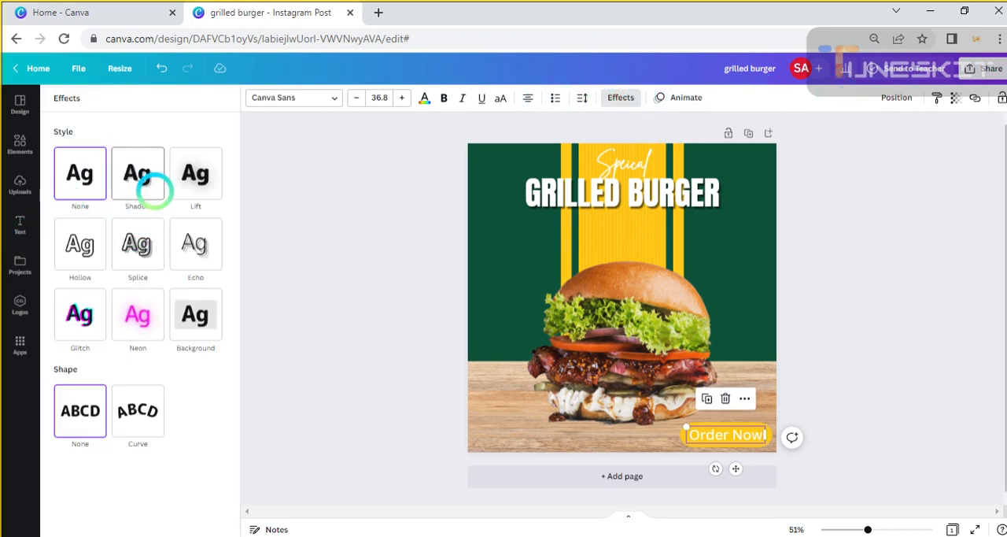
left_click(152, 184)
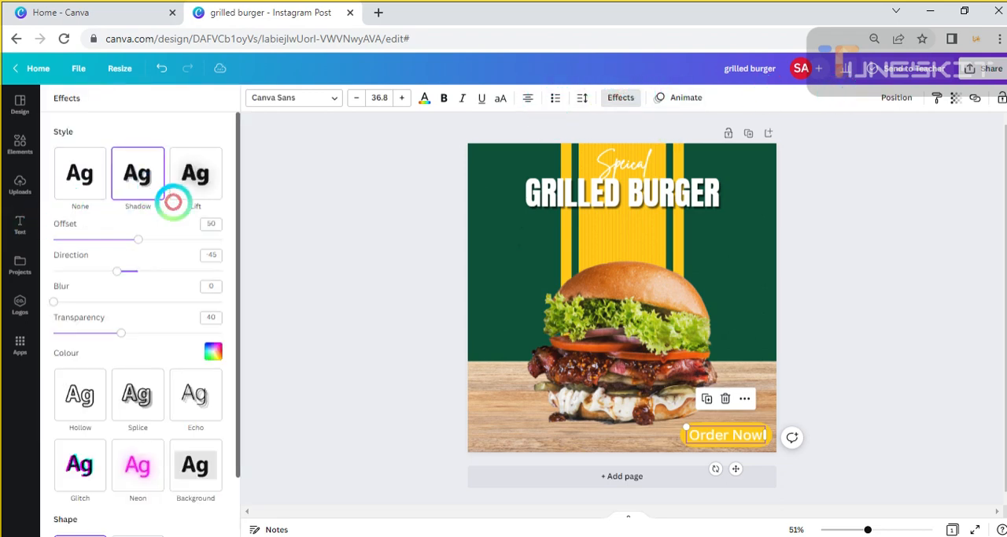
left_click(213, 351)
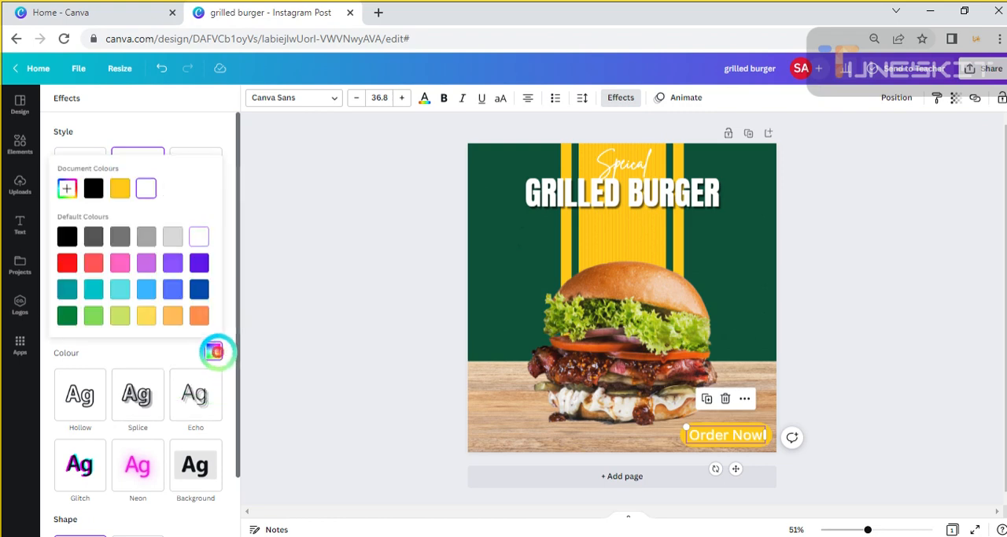
left_click(95, 187)
left_click(280, 233)
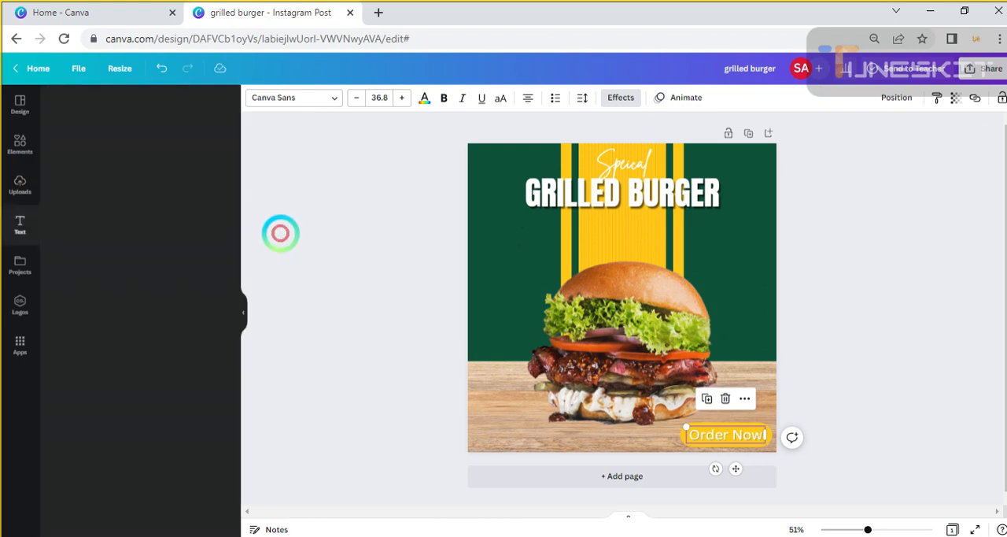
left_click(280, 232)
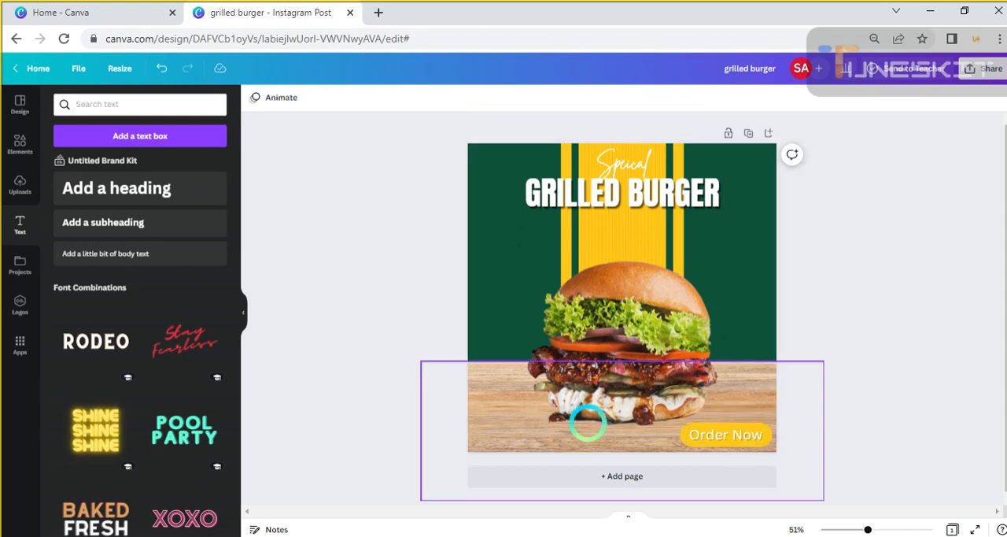
left_click(100, 221)
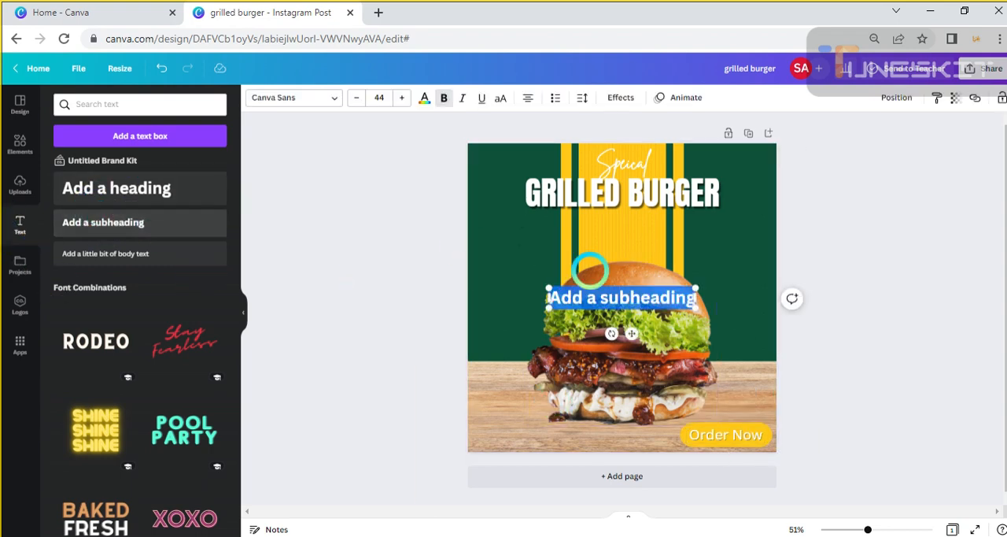
left_click_drag(622, 308, 535, 448)
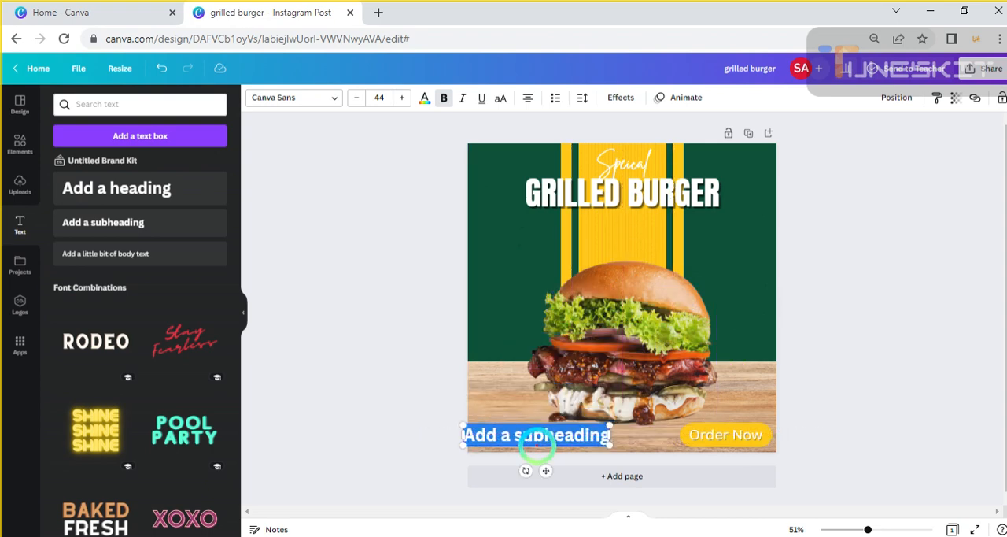
key("BackSpace")
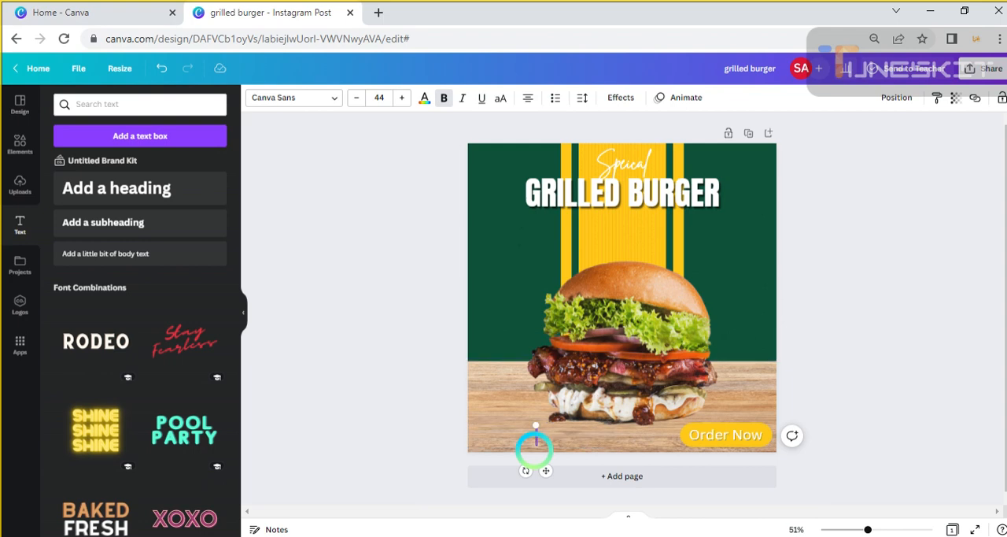
type("C")
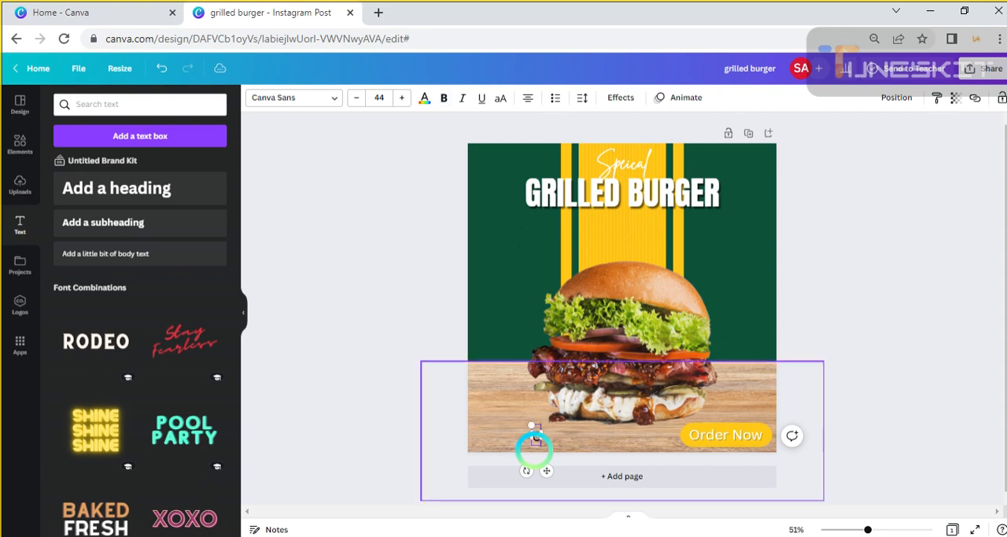
key("BackSpace")
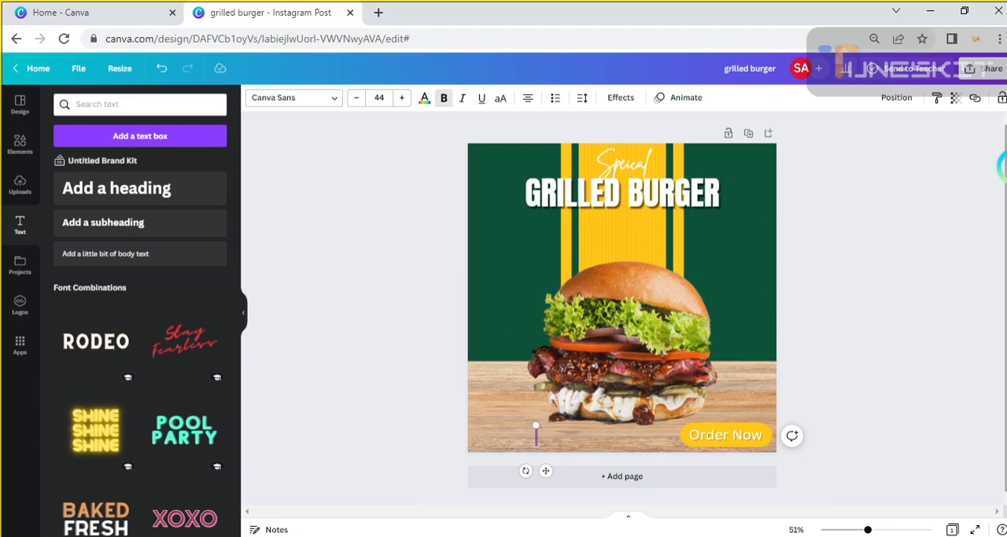
type("Ca")
type("n")
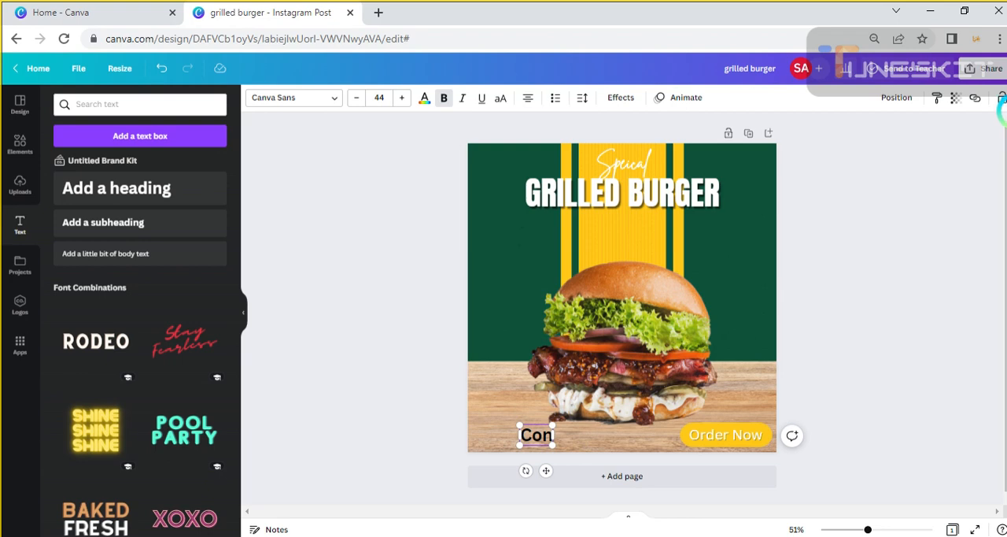
key("Delete")
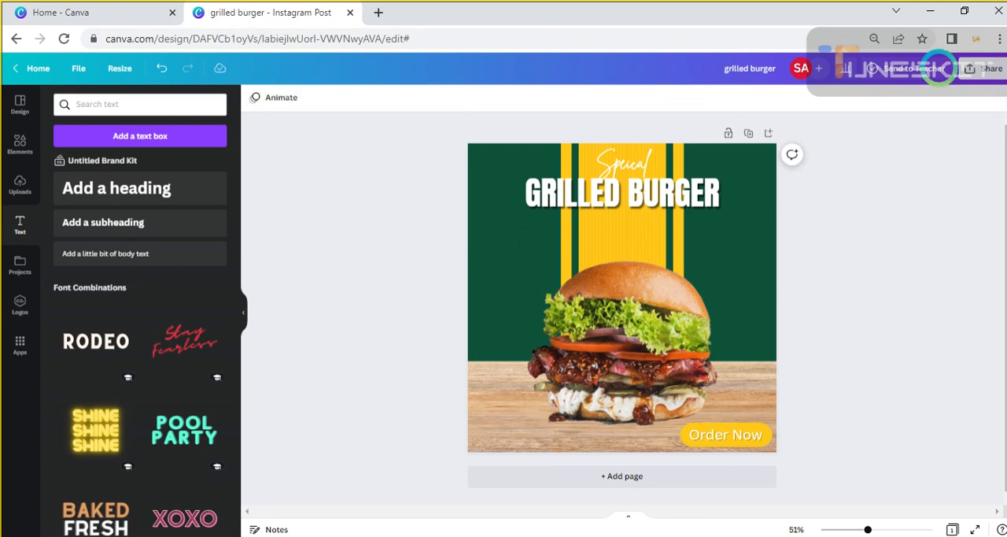
left_click(83, 220)
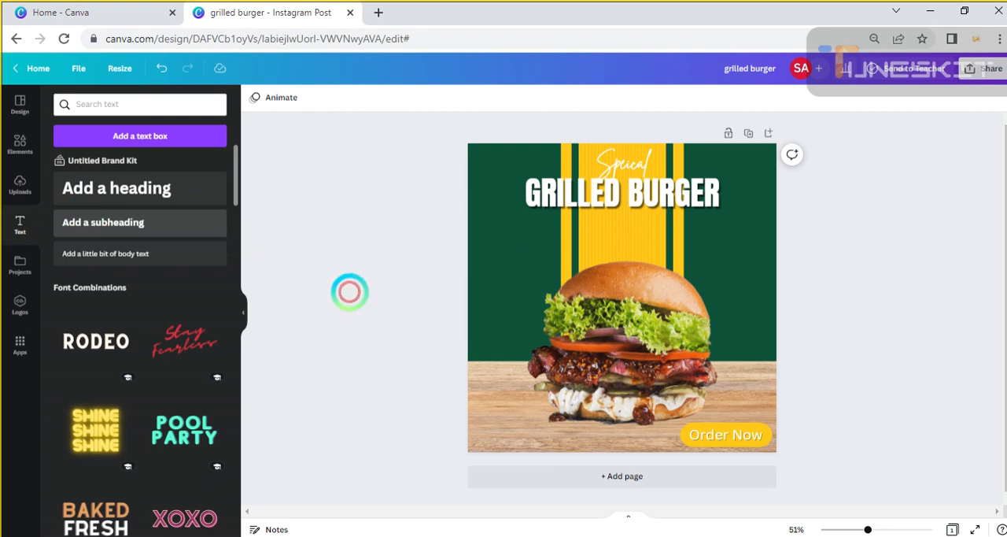
Add a subheading reading "For More call us" on the tabletop below the burger's left side
left_click_drag(610, 309, 531, 451)
key("BackSpace")
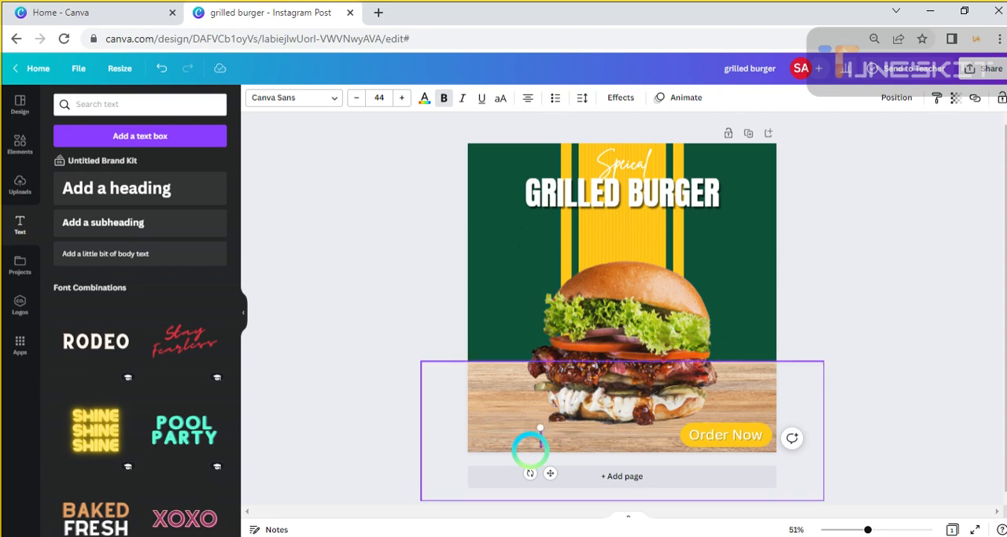
type("F")
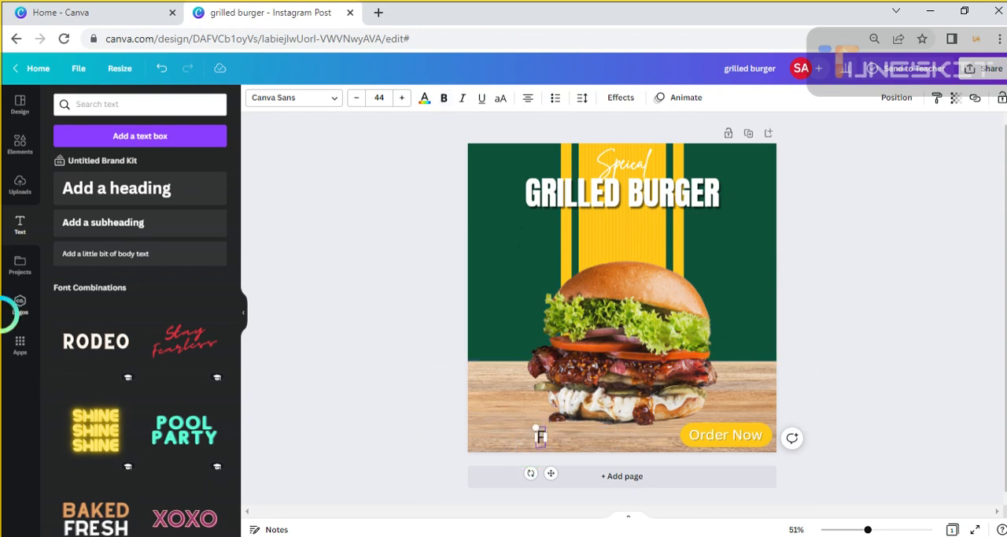
left_click(7, 311)
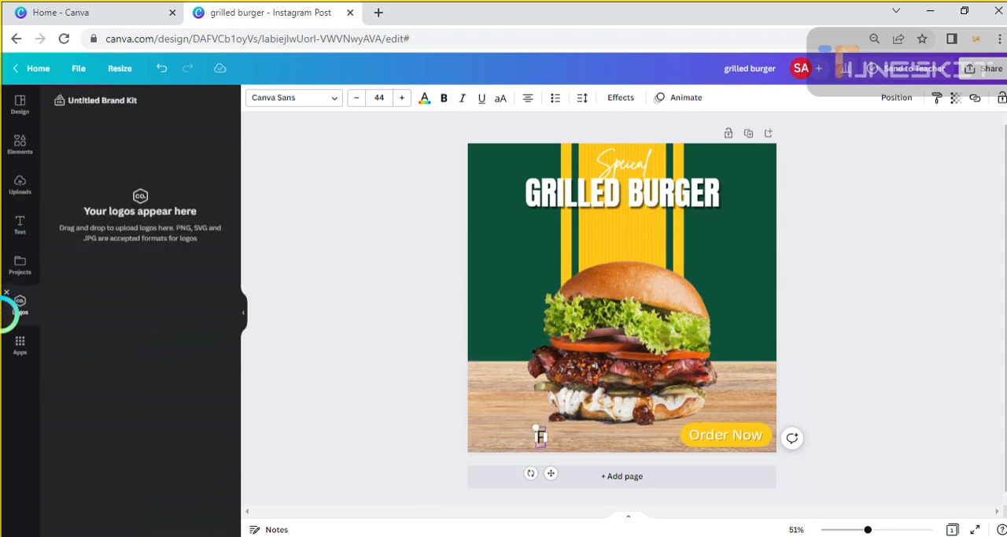
left_click(545, 435)
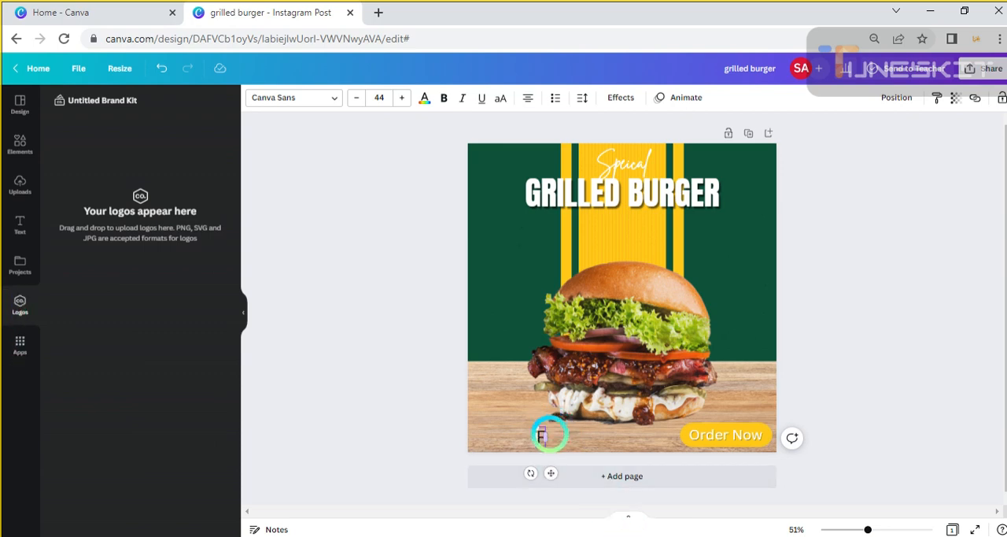
left_click_drag(543, 435, 562, 437)
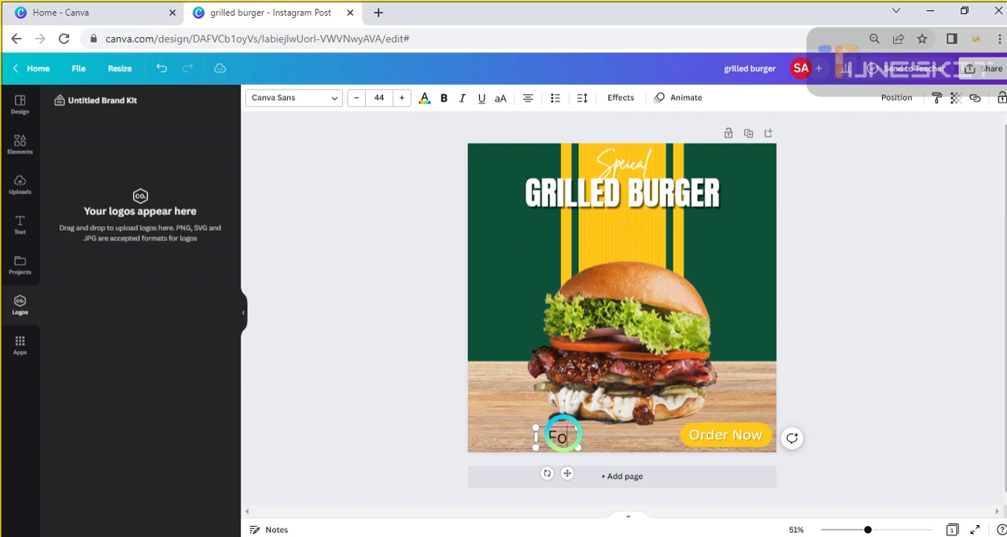
type("orm")
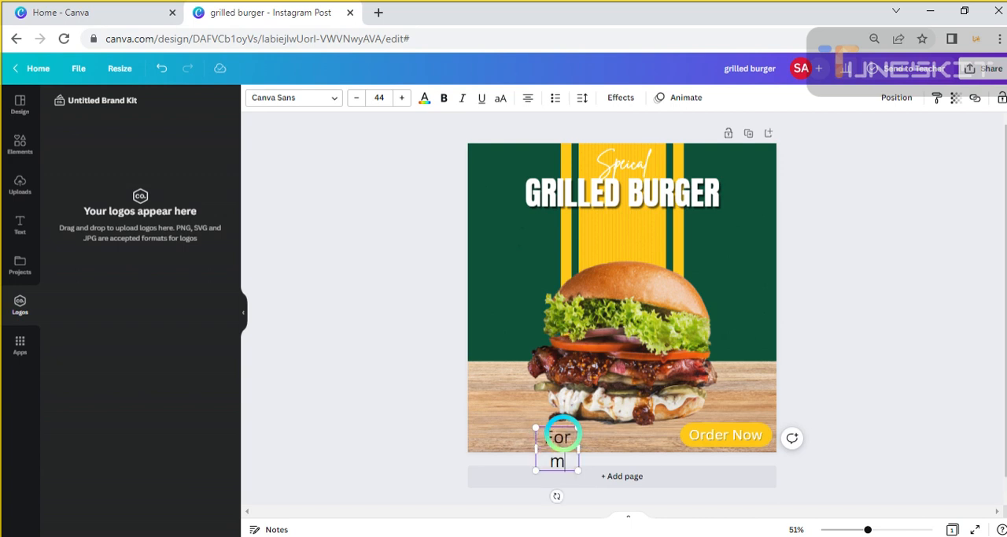
key("BackSpace")
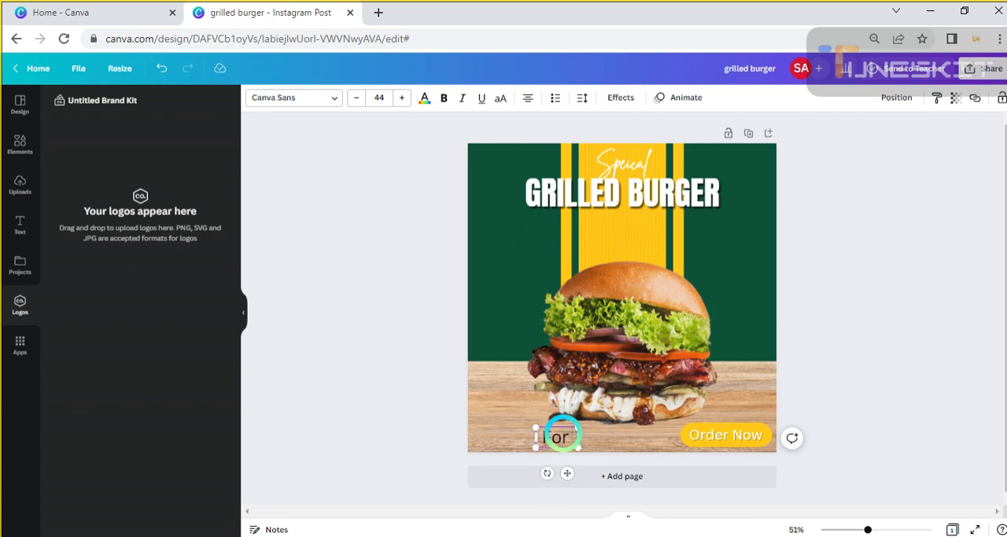
type("More")
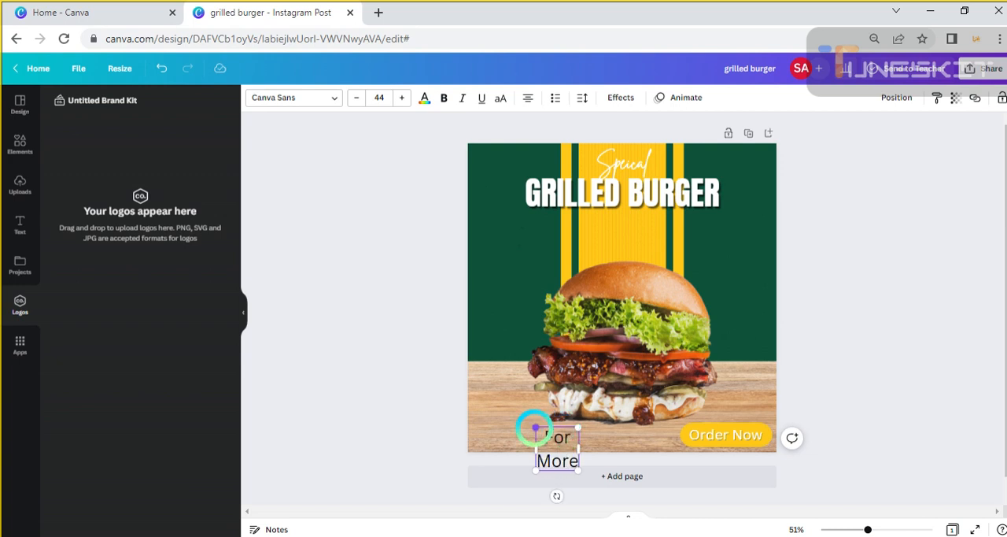
type(" call")
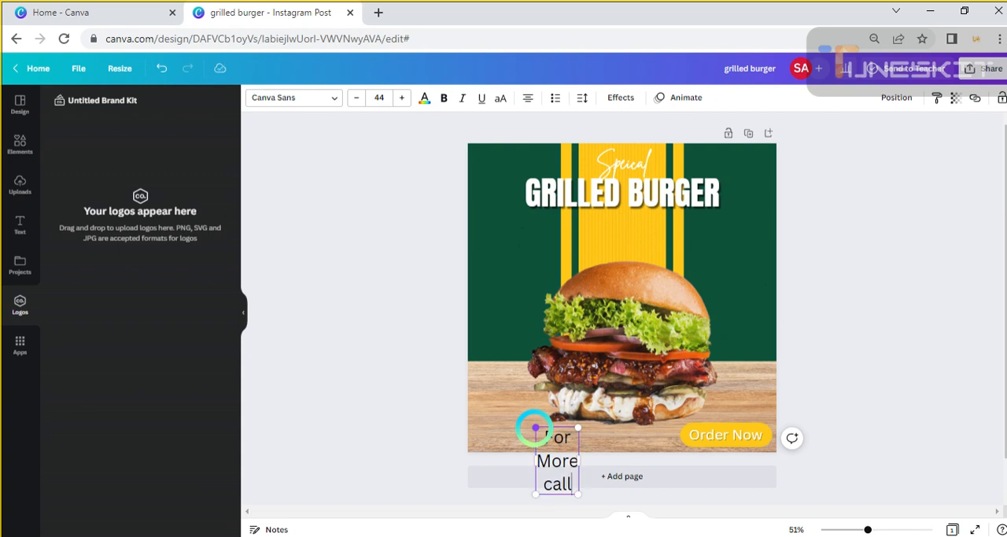
type(" us")
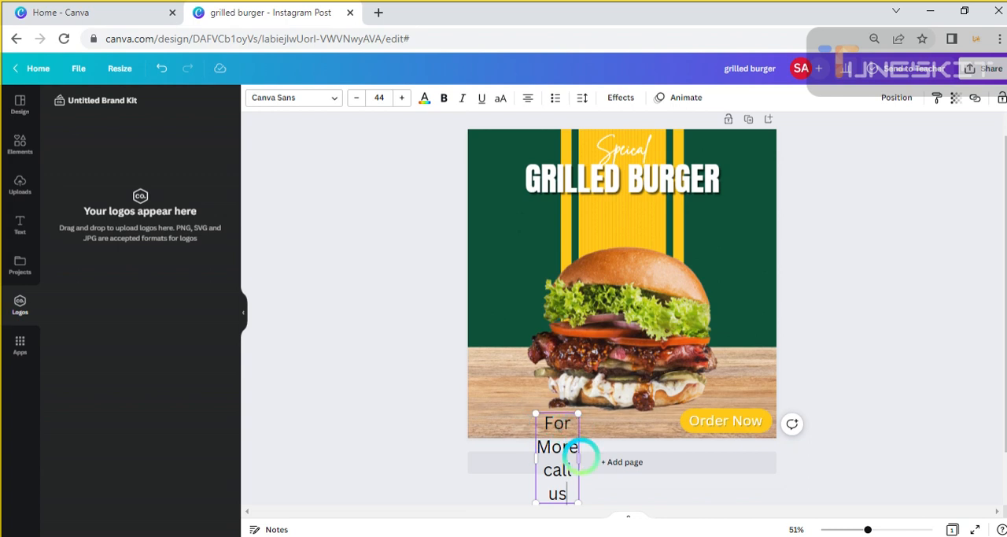
Widen the call text, place it in the tabletop's lower-left area, and change its wording to "For More,Call us"
left_click_drag(583, 460, 671, 460)
left_click_drag(591, 443, 553, 434)
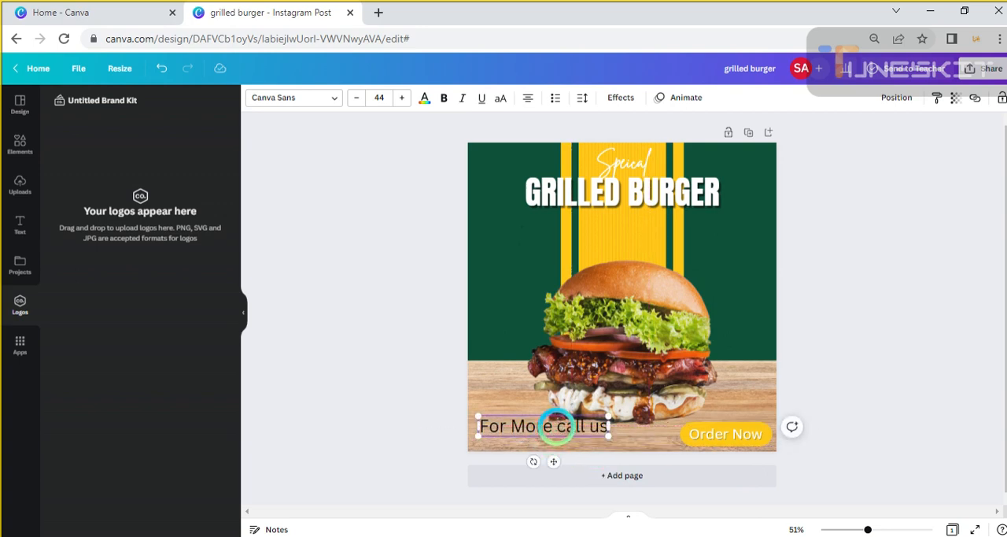
left_click(556, 425)
key("BackSpace")
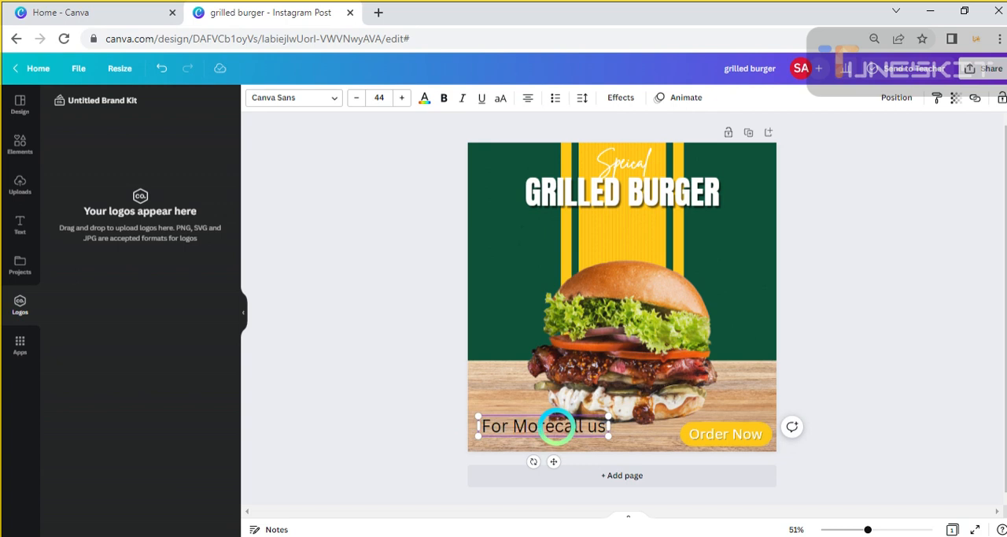
type(",")
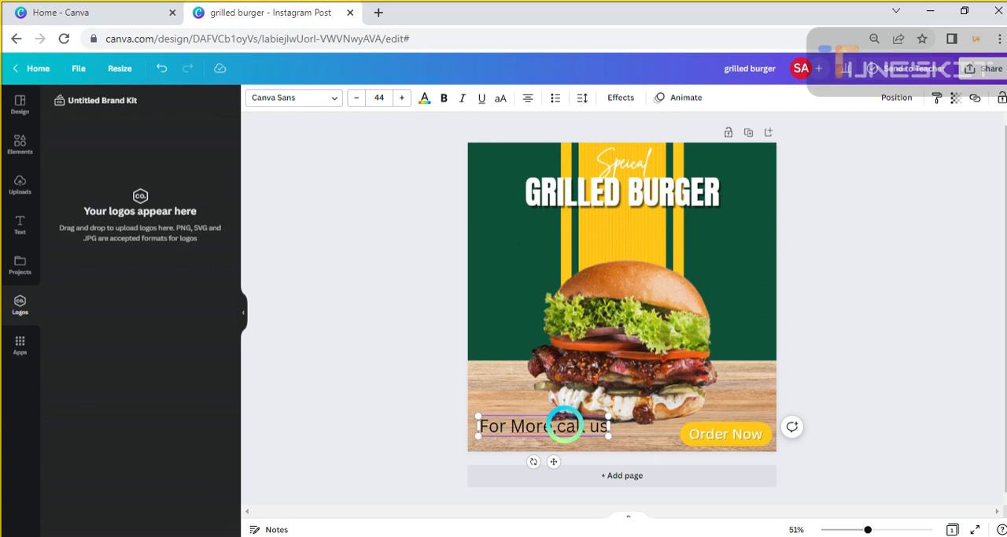
key("Delete")
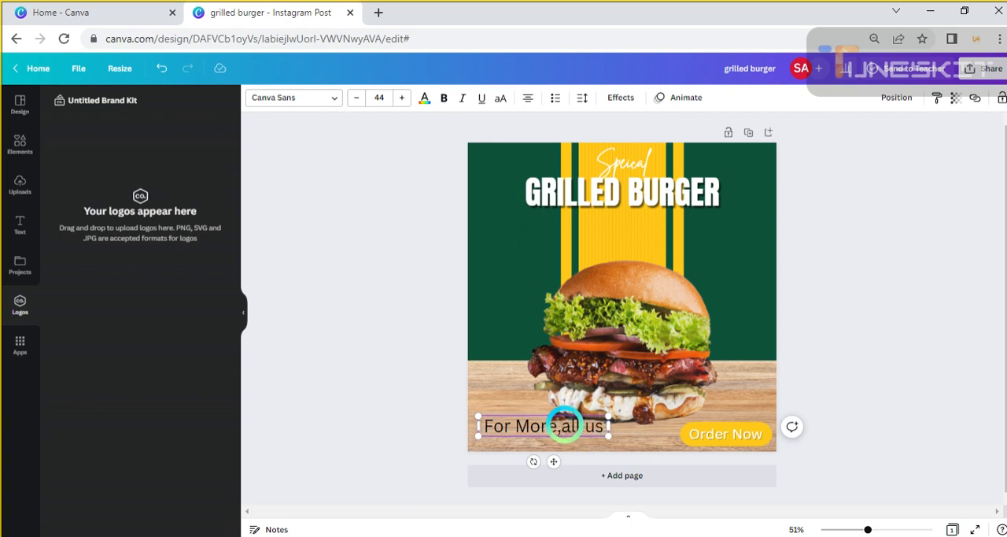
type("C")
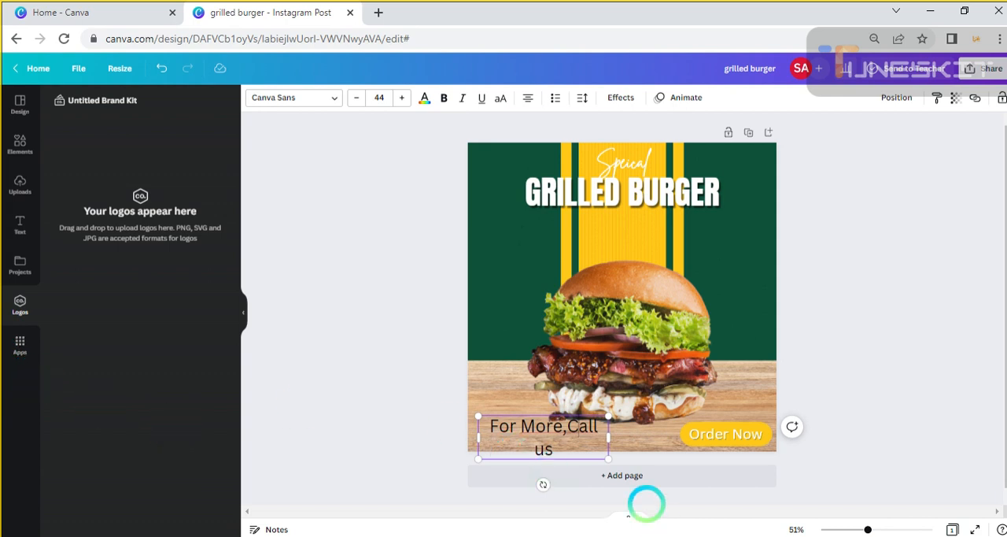
Fit "For More,Call us" on one line at size 40.5 and colour it with the document's white
left_click_drag(609, 437, 562, 440)
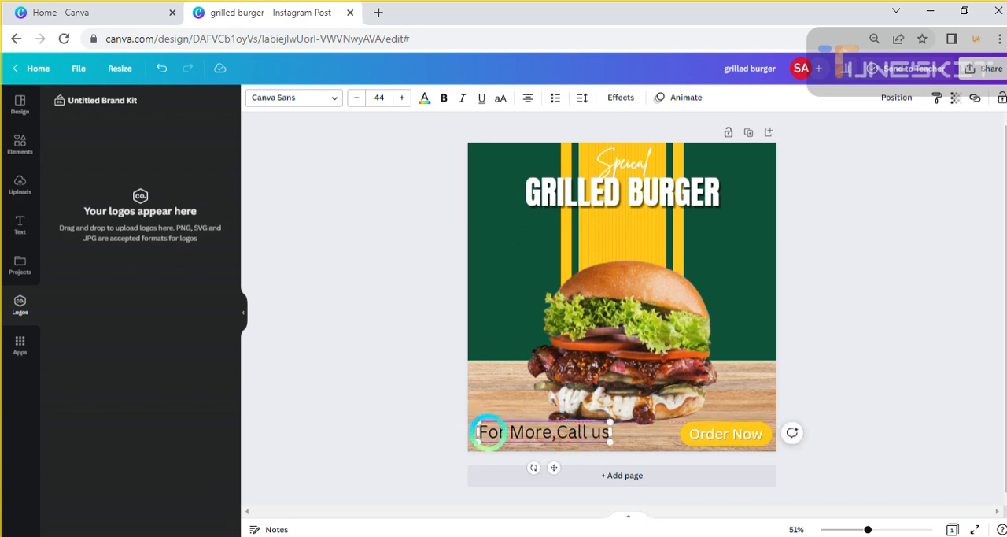
left_click_drag(479, 423, 540, 438)
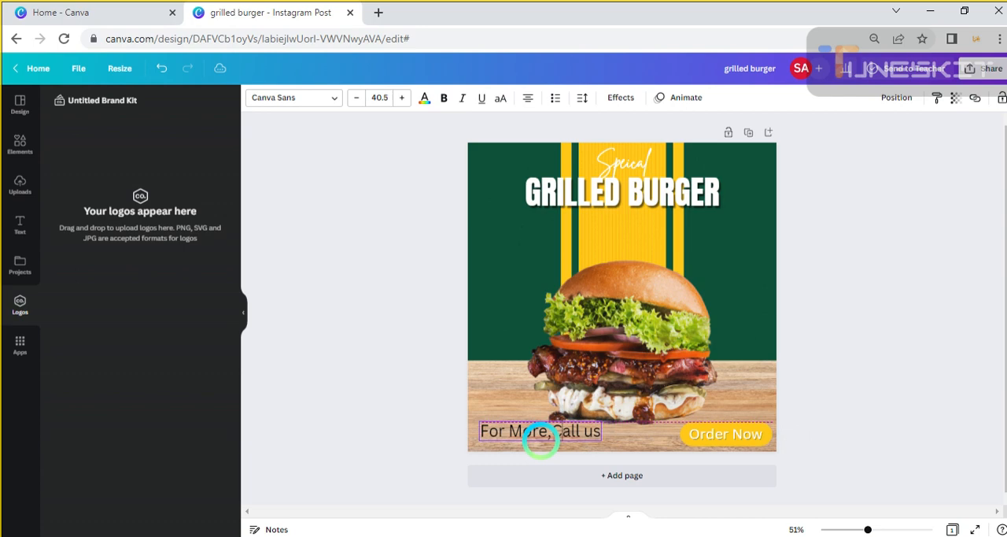
left_click(425, 98)
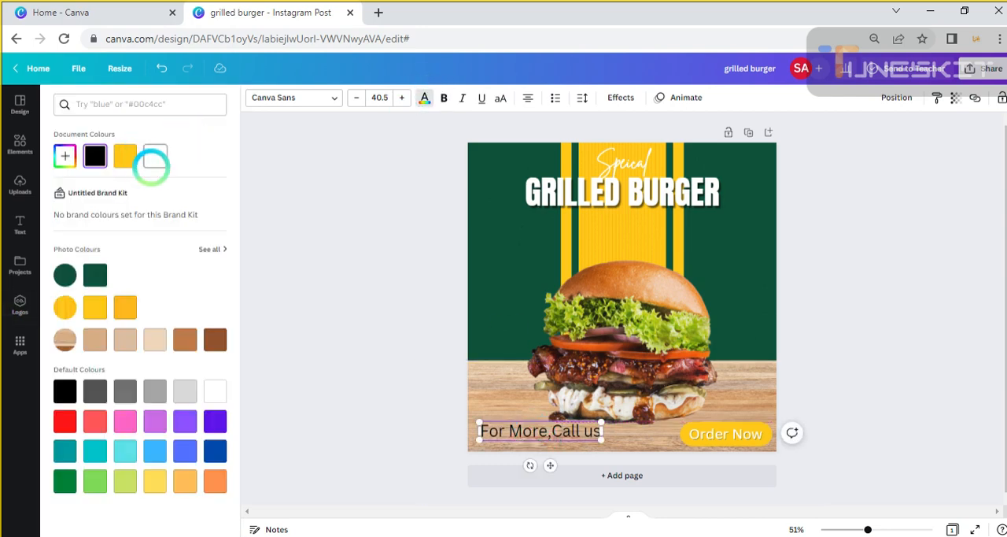
left_click(158, 158)
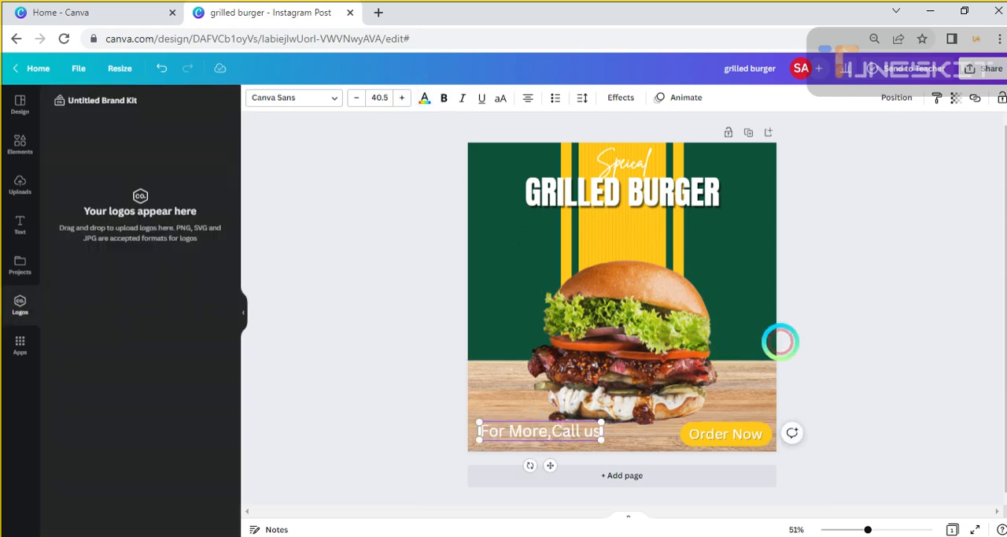
left_click(976, 304)
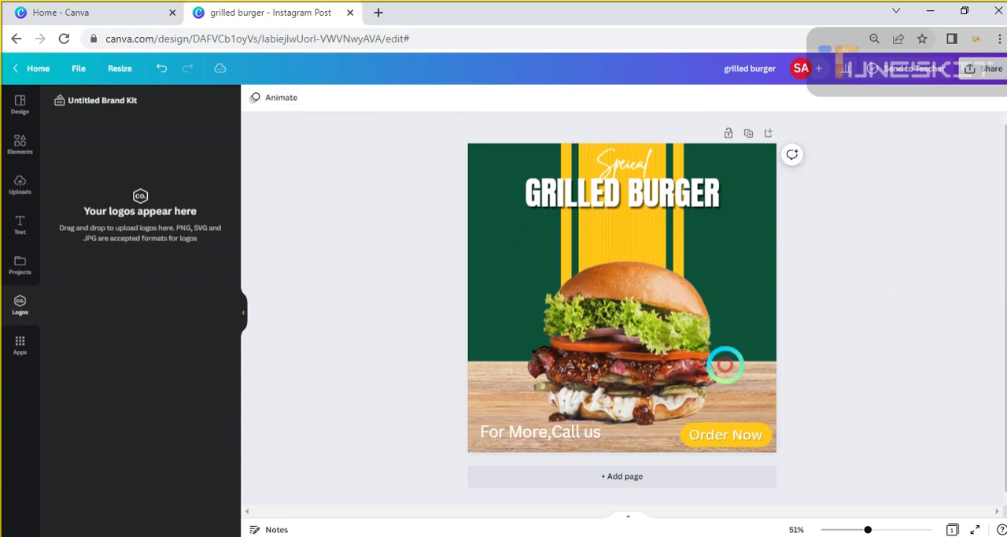
Shrink the burger image slightly and move it up, centred on the yellow bands, clear of the text below
left_click(661, 361)
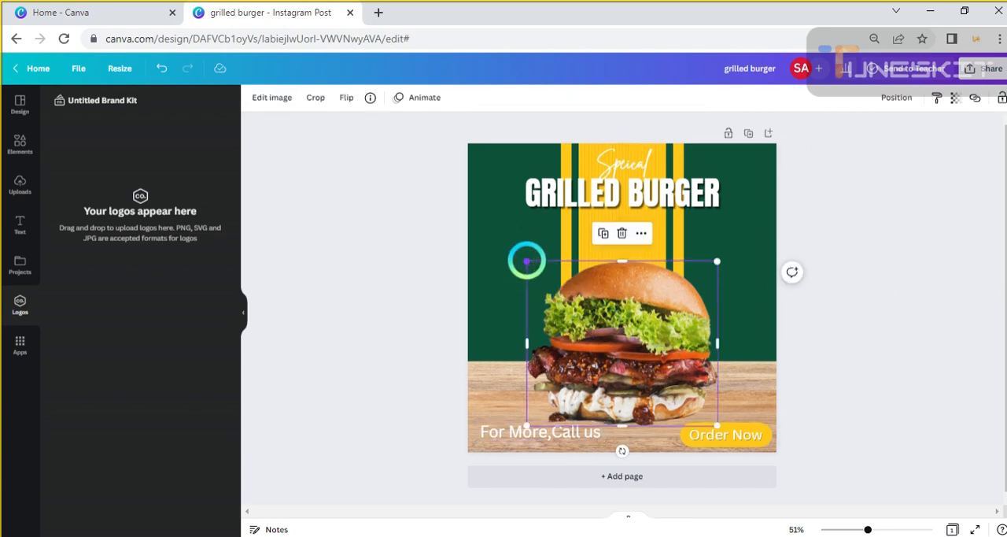
left_click_drag(528, 260, 535, 266)
left_click_drag(661, 364, 657, 356)
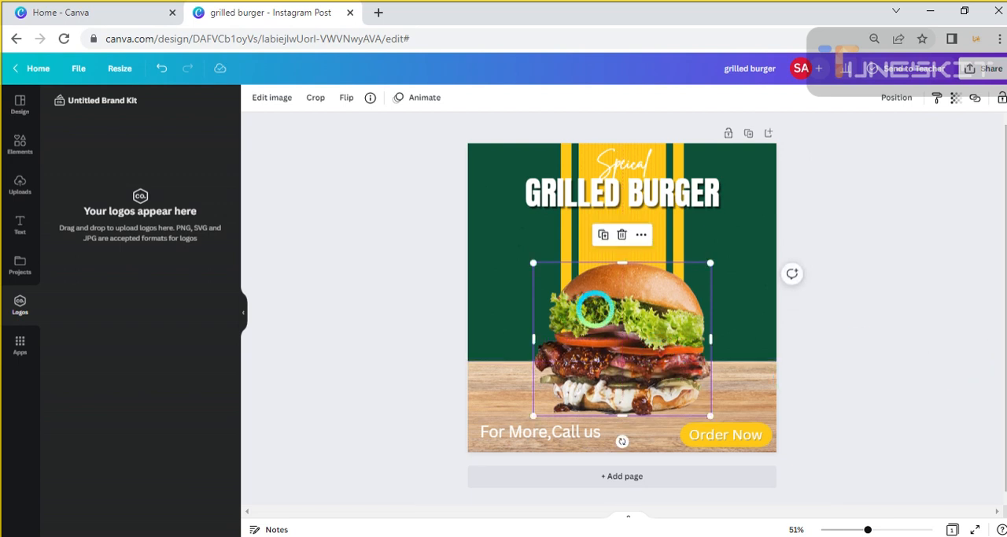
left_click_drag(590, 305, 629, 307)
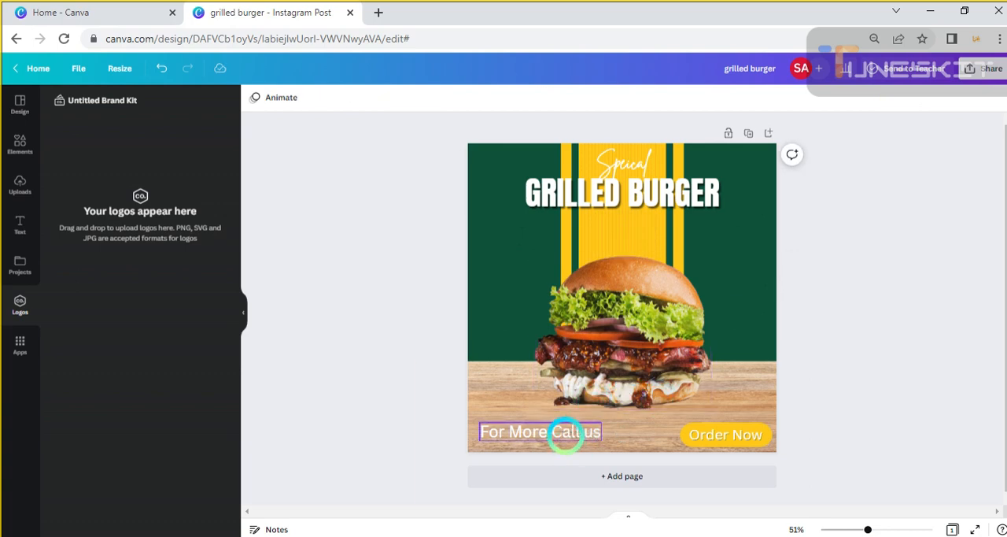
Move the "For More,Call us" text slightly up and left and shrink it to size 38.7
left_click_drag(567, 432, 561, 421)
left_click_drag(475, 411, 502, 423)
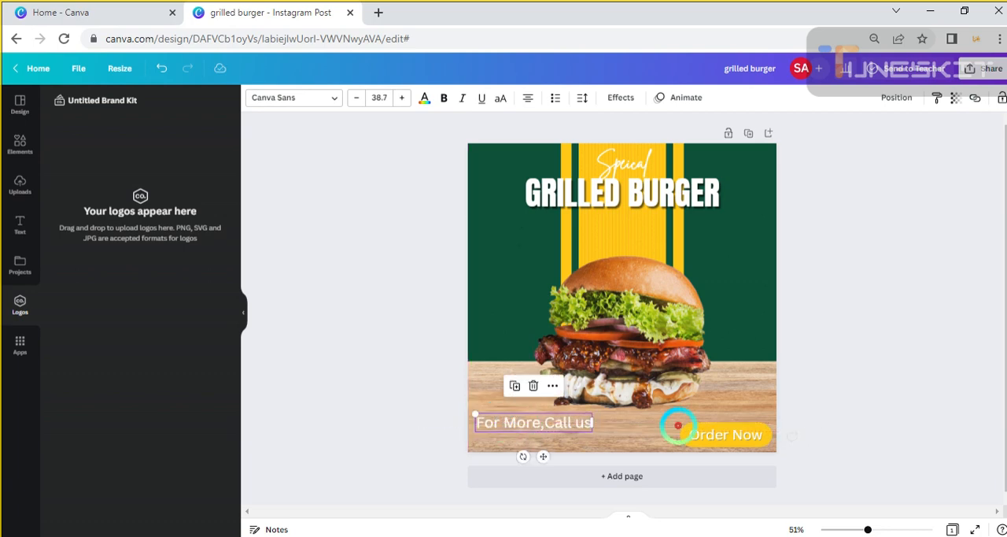
left_click(845, 307)
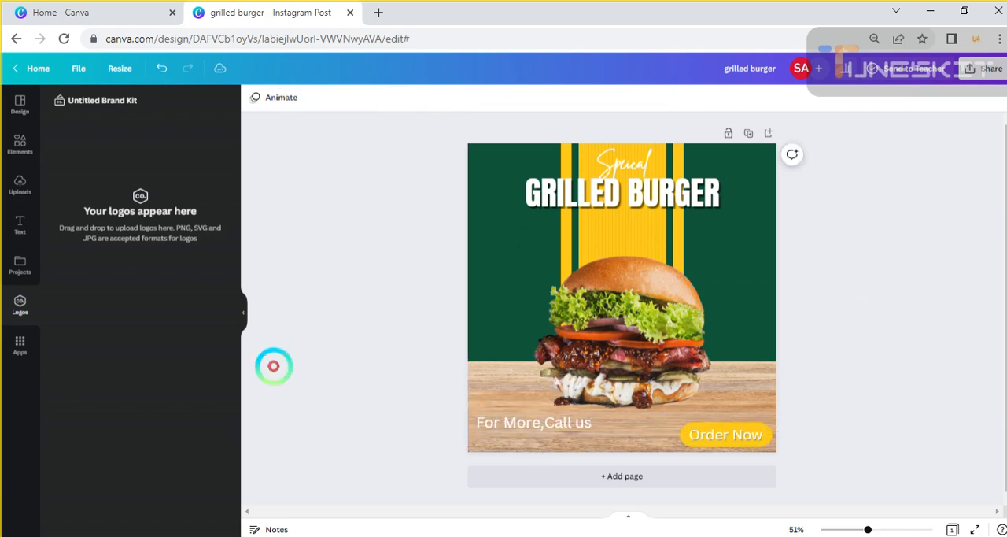
left_click(19, 227)
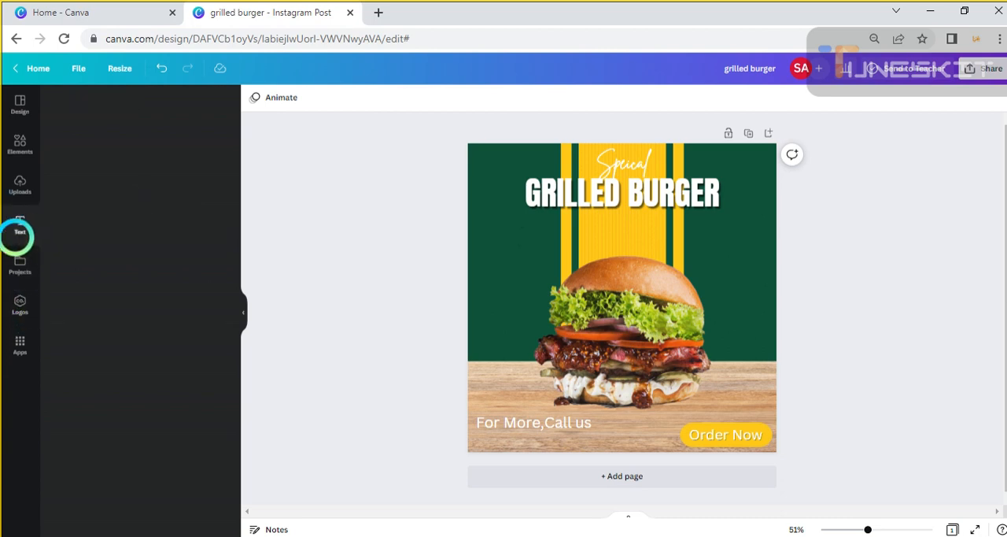
left_click(97, 236)
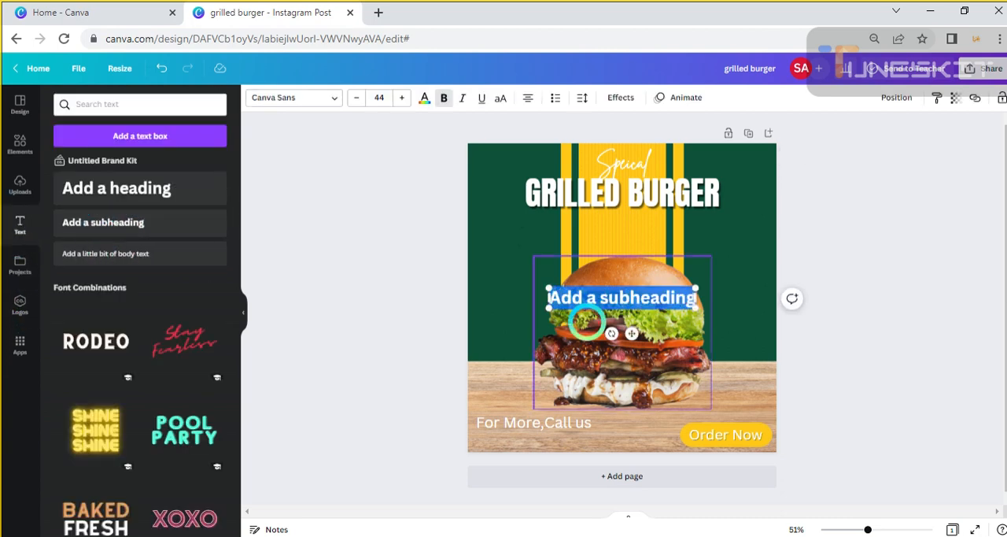
double_click(602, 307)
left_click_drag(598, 311, 530, 446)
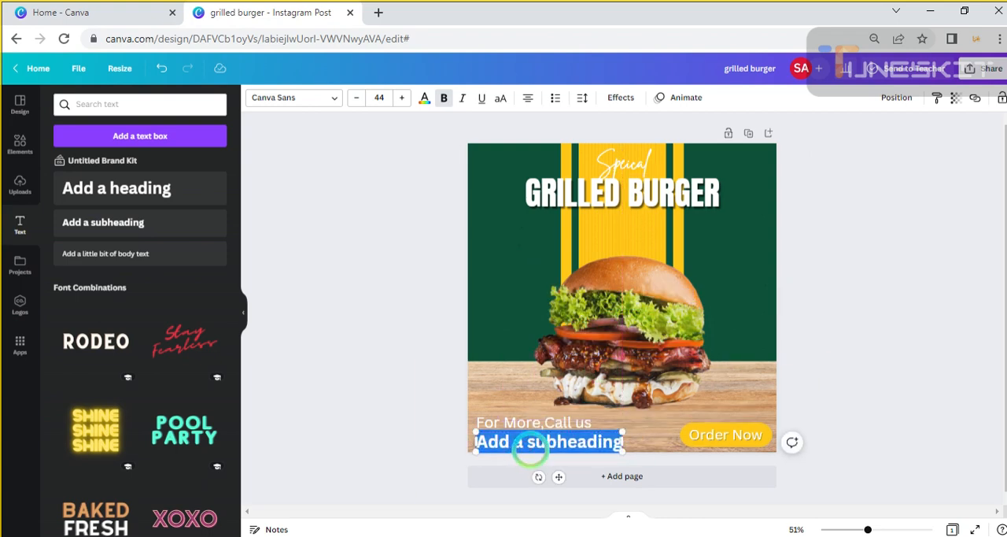
key("BackSpace")
left_click(645, 450)
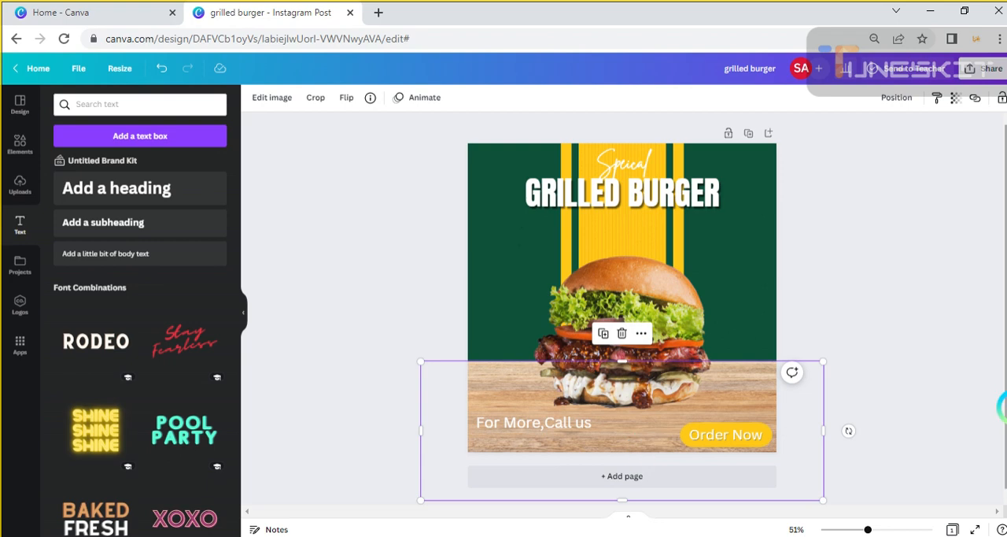
Add a subheading text box below "For More,Call us" and replace its placeholder with the contact phone number in regular weight
left_click(124, 222)
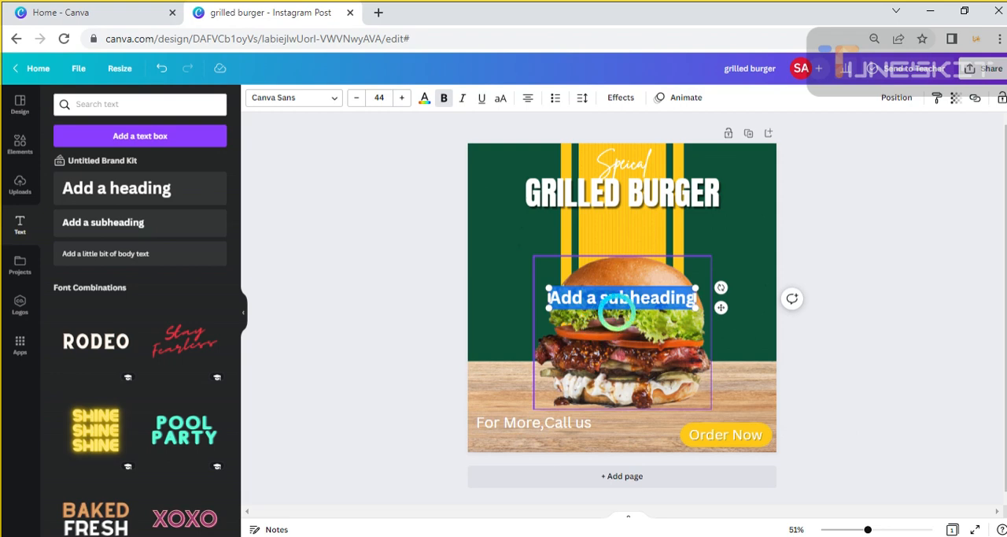
left_click_drag(617, 312, 543, 452)
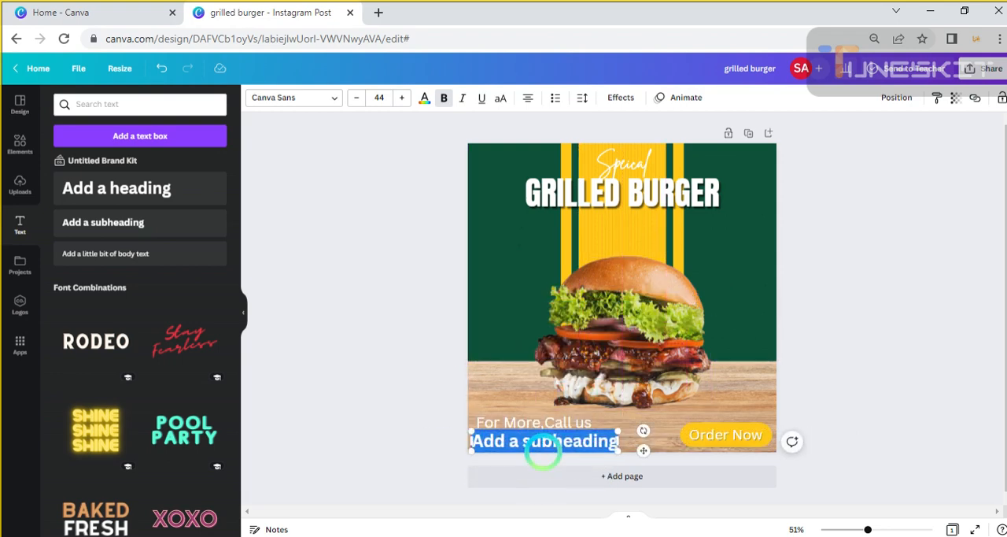
key("BackSpace")
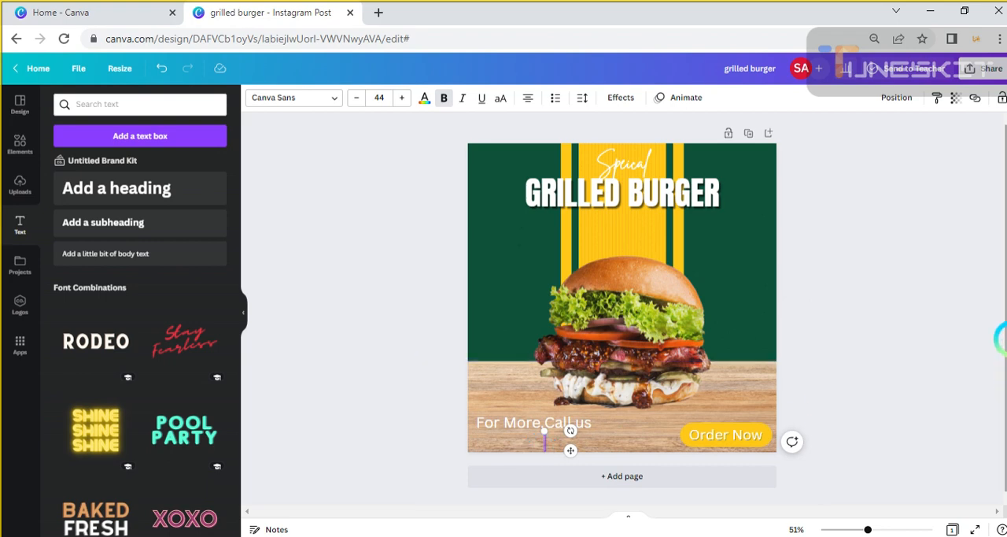
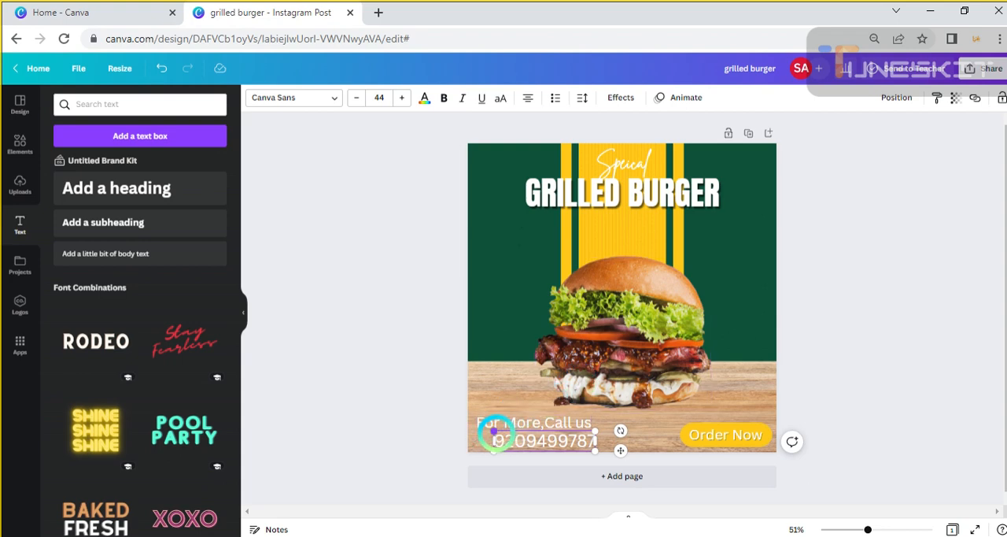
Shrink the phone number text and left-align it directly beneath "For More,Call us"
left_click_drag(494, 431, 536, 447)
left_click(889, 349)
left_click(884, 366)
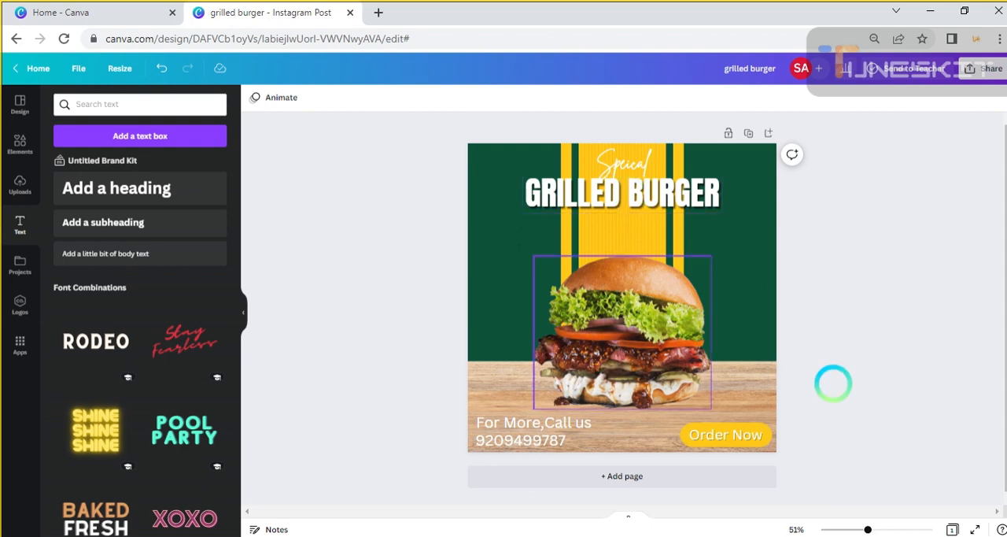
Nudge the "Speical" script text slightly to the right above the "GRILLED BURGER" title
left_click(622, 159)
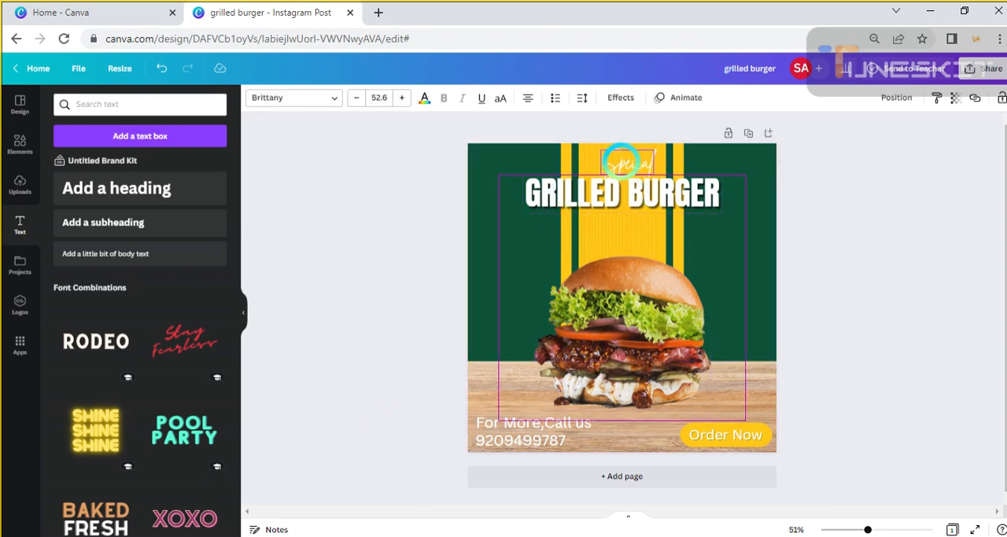
left_click(501, 490)
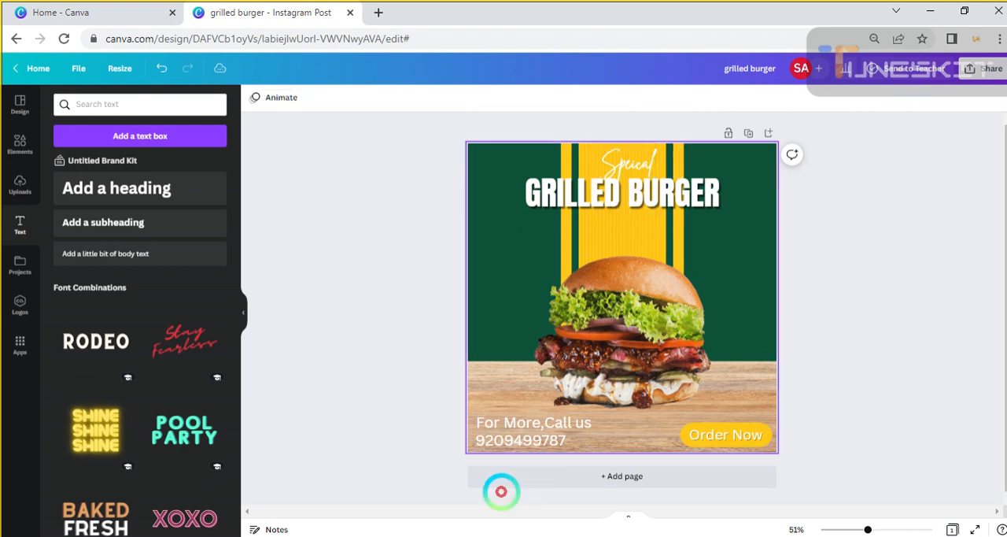
Make "For More,Call us" bold, widen its box to fit one line, and align it with the phone number's left edge
left_click(526, 421)
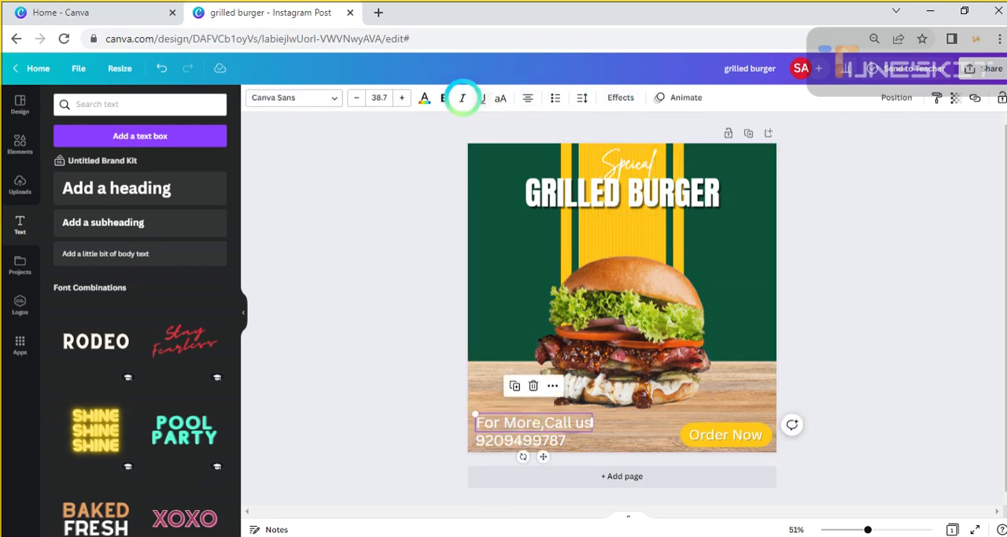
left_click(444, 98)
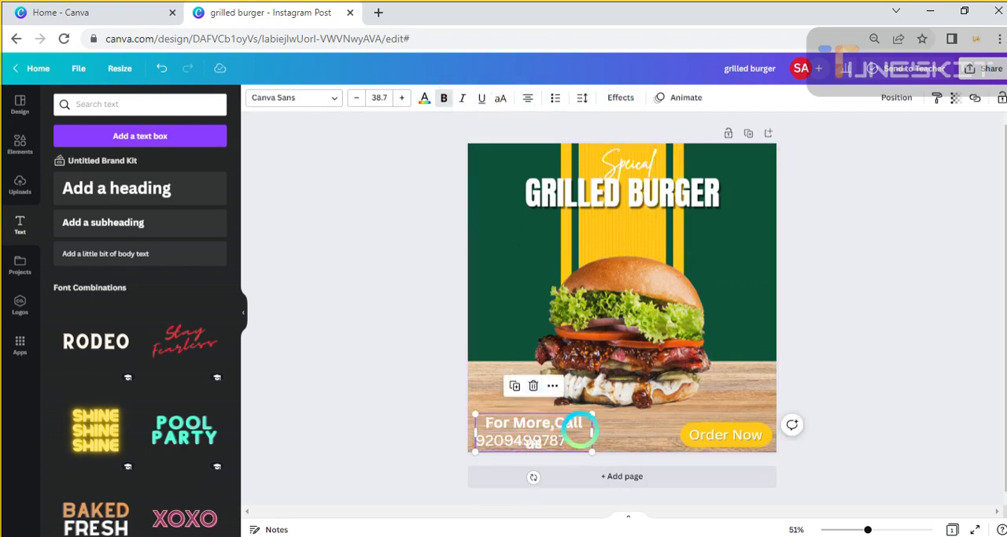
mouse_move(592, 431)
left_mouse_down()
mouse_move(630, 425)
mouse_move(591, 425)
mouse_move(603, 422)
left_mouse_up()
left_click(853, 394)
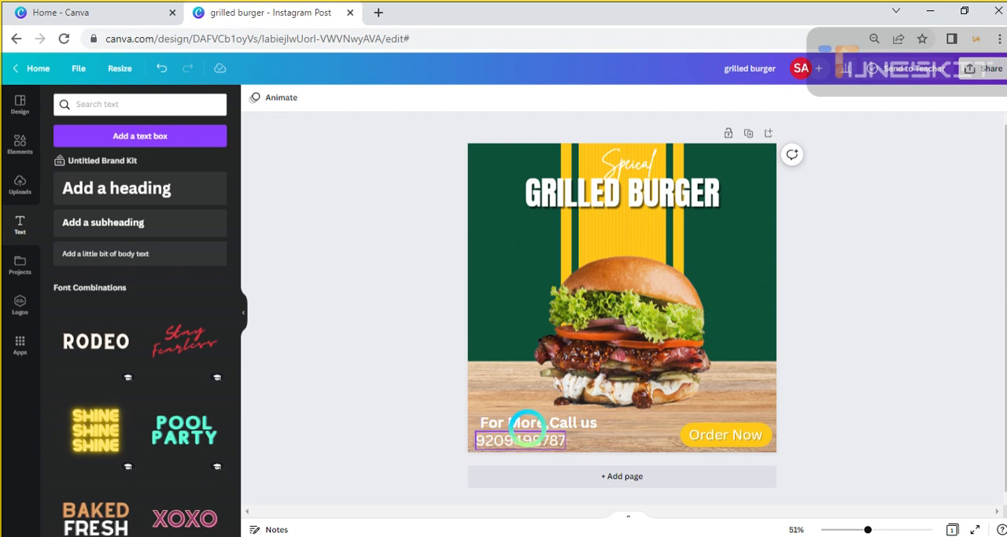
left_click_drag(527, 423, 522, 423)
left_click(960, 281)
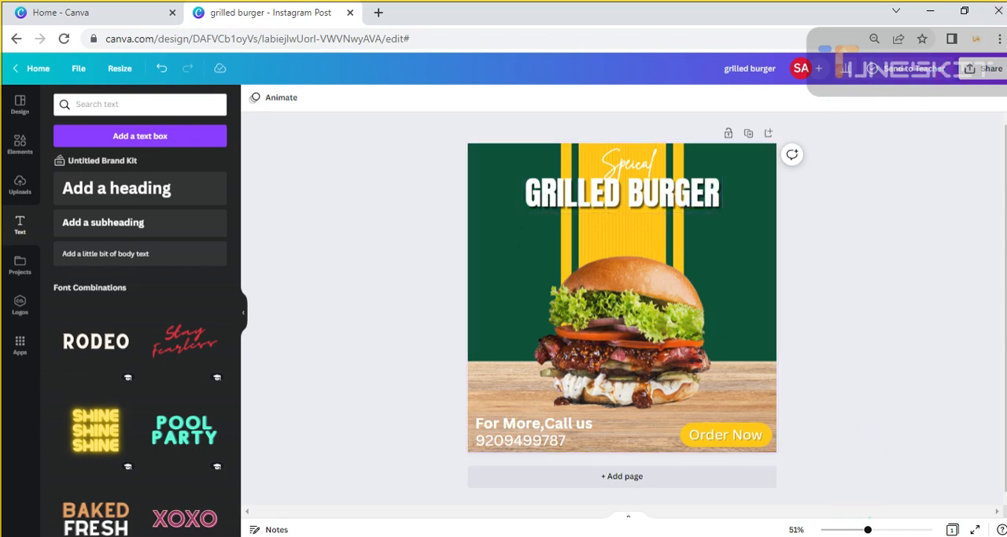
left_click(860, 536)
left_click(856, 525)
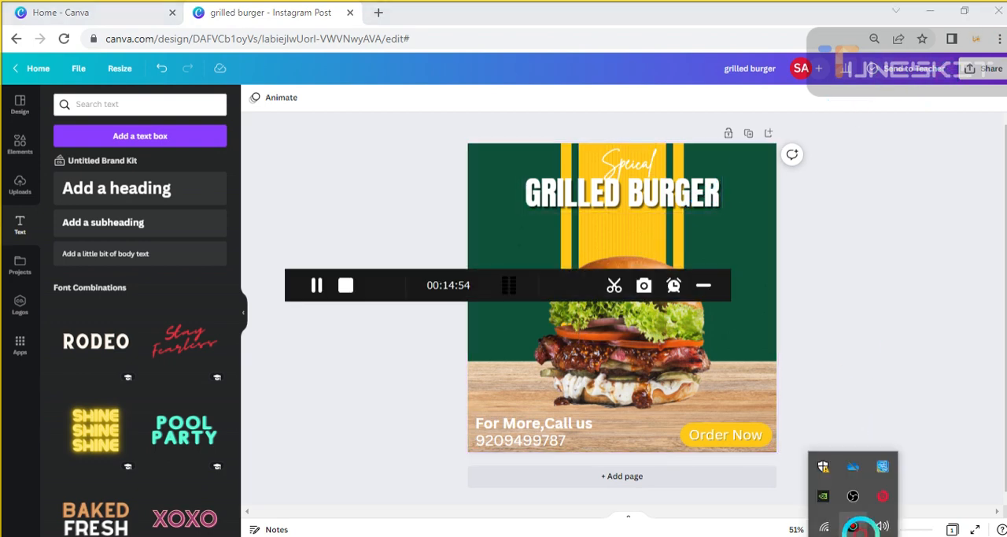